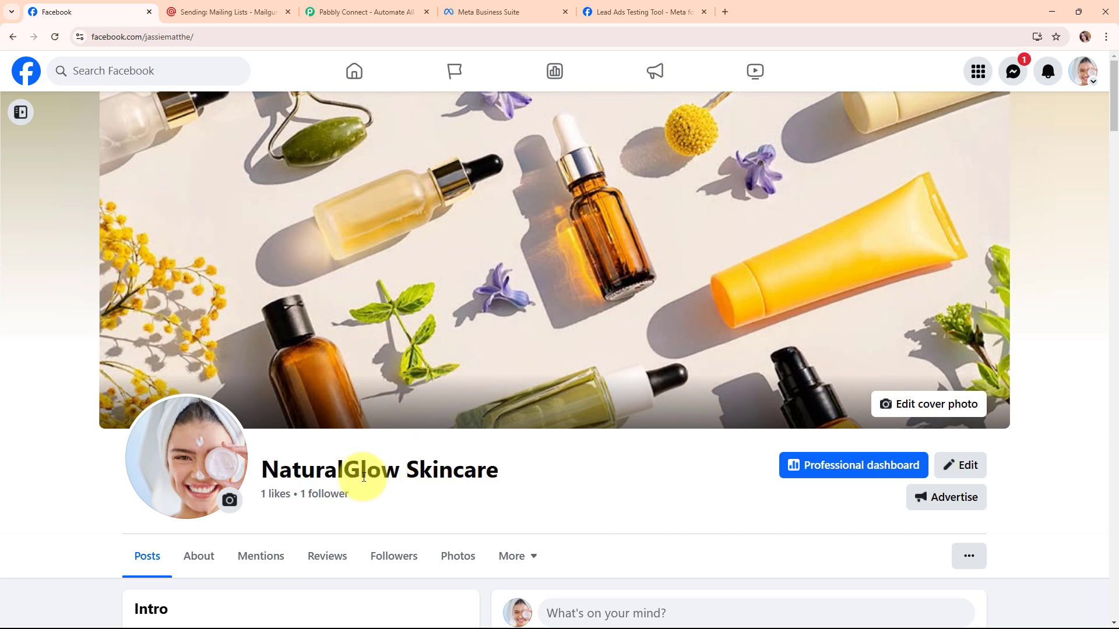
# Highlight the NaturalGlow Skincare page name, then switch to Mailgun's New Leads list details.
pyautogui.moveTo(250, 470); pyautogui.dragTo(497, 474)
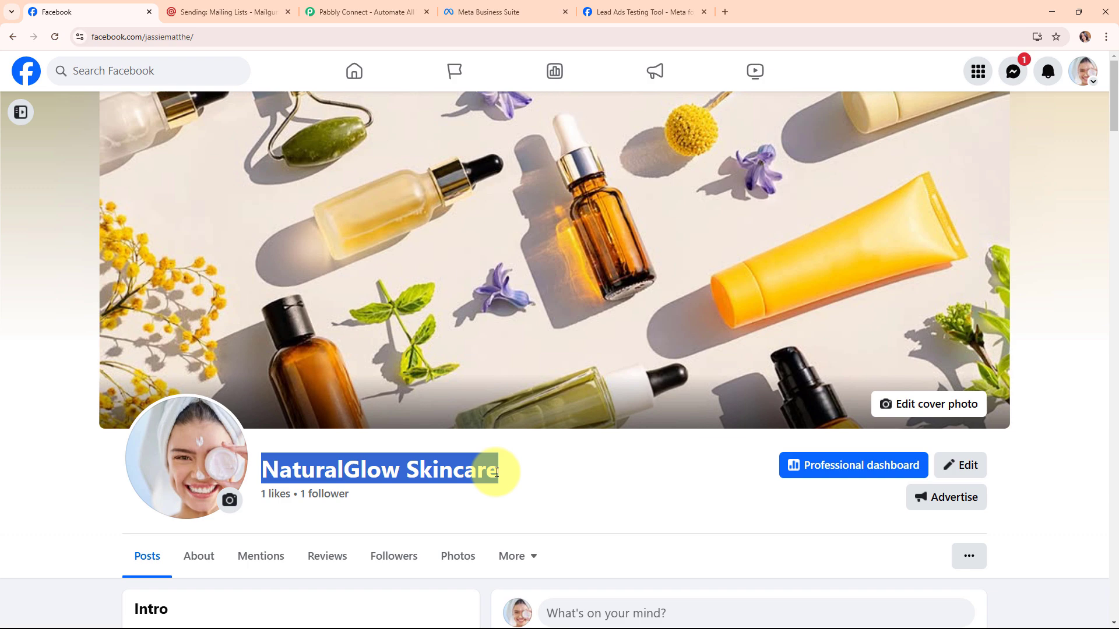
pyautogui.click(256, 9)
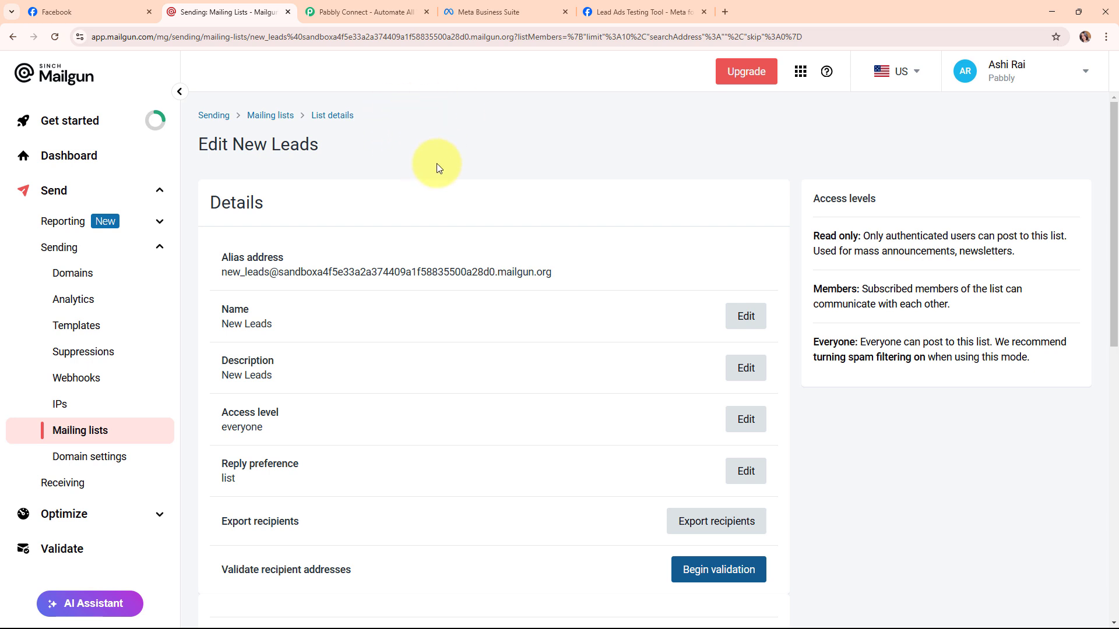
# Switch to the Meta Lead Ads Testing Tool set to NaturalGlow Skincare and NaturalGlow Lead Form.
pyautogui.click(612, 7)
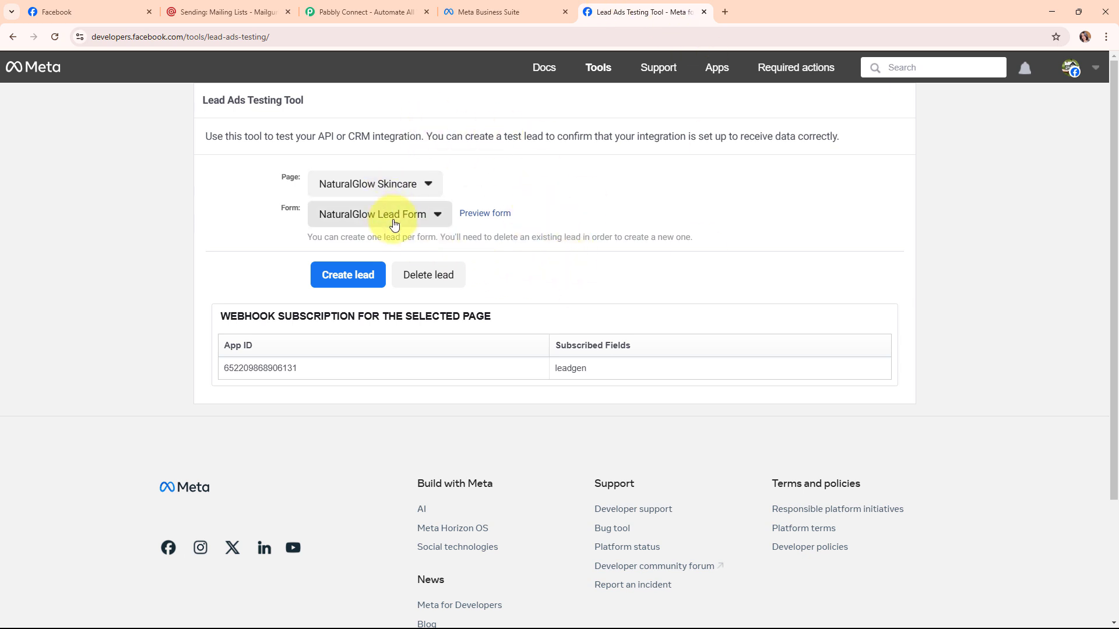
# Preview and submit a test lead through the NaturalGlow Lead Form, then return to Mailgun.
pyautogui.click(486, 215)
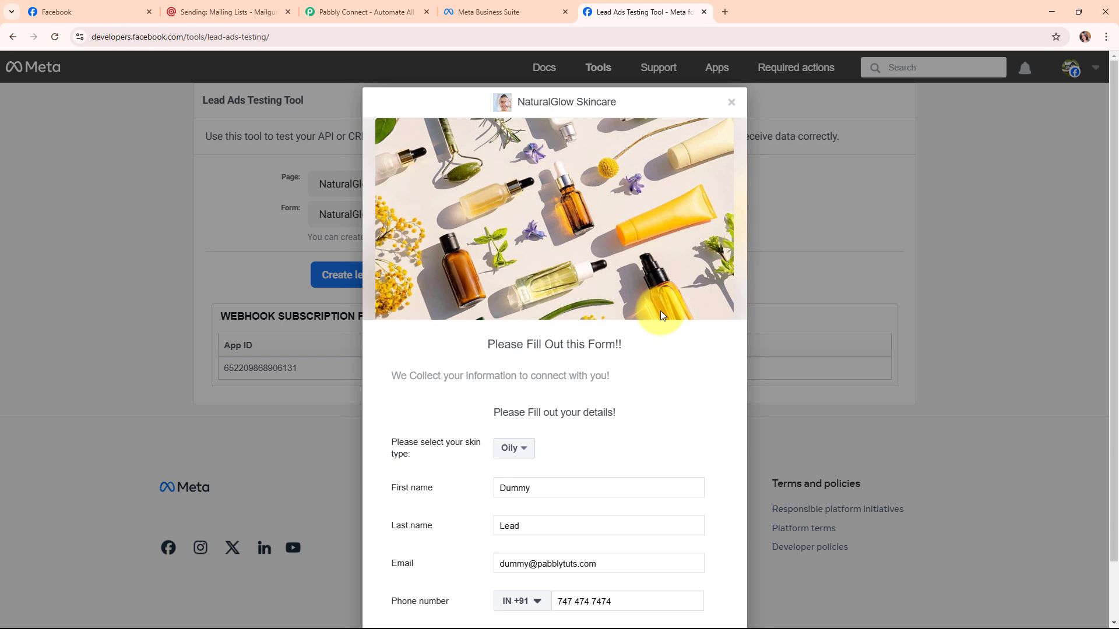
pyautogui.scroll(-2, 658, 314)
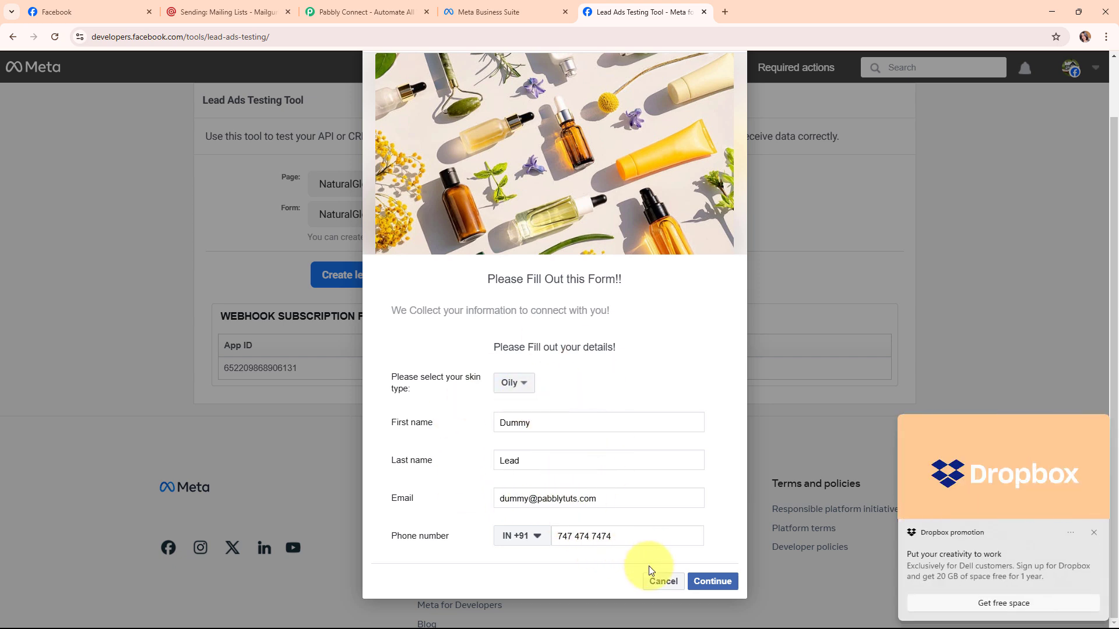
pyautogui.click(712, 582)
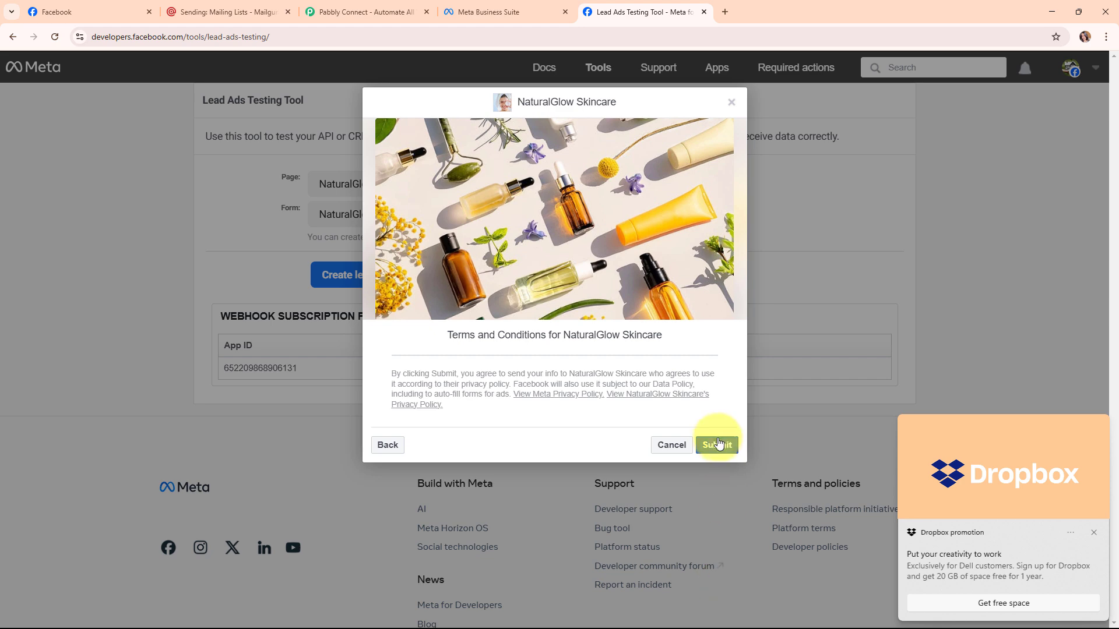
pyautogui.click(718, 446)
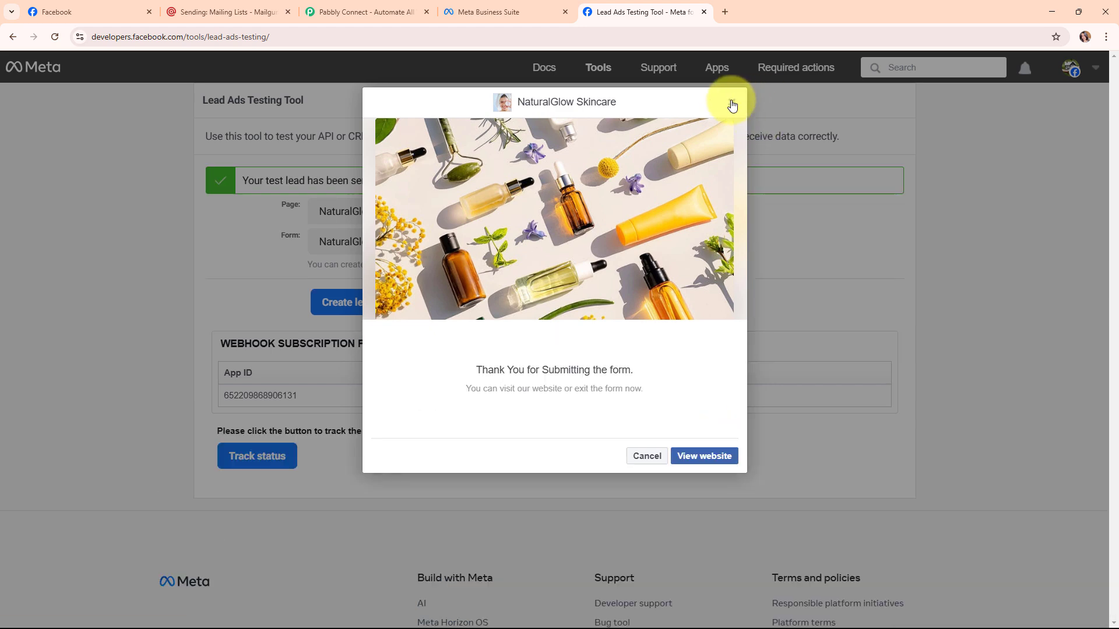
pyautogui.click(732, 104)
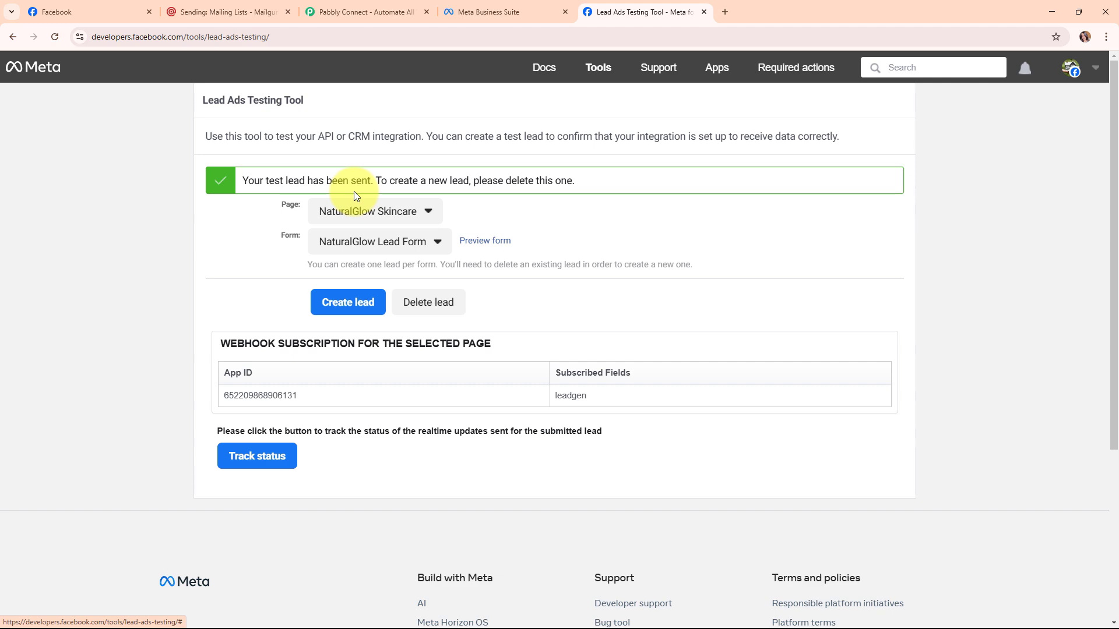
pyautogui.click(210, 12)
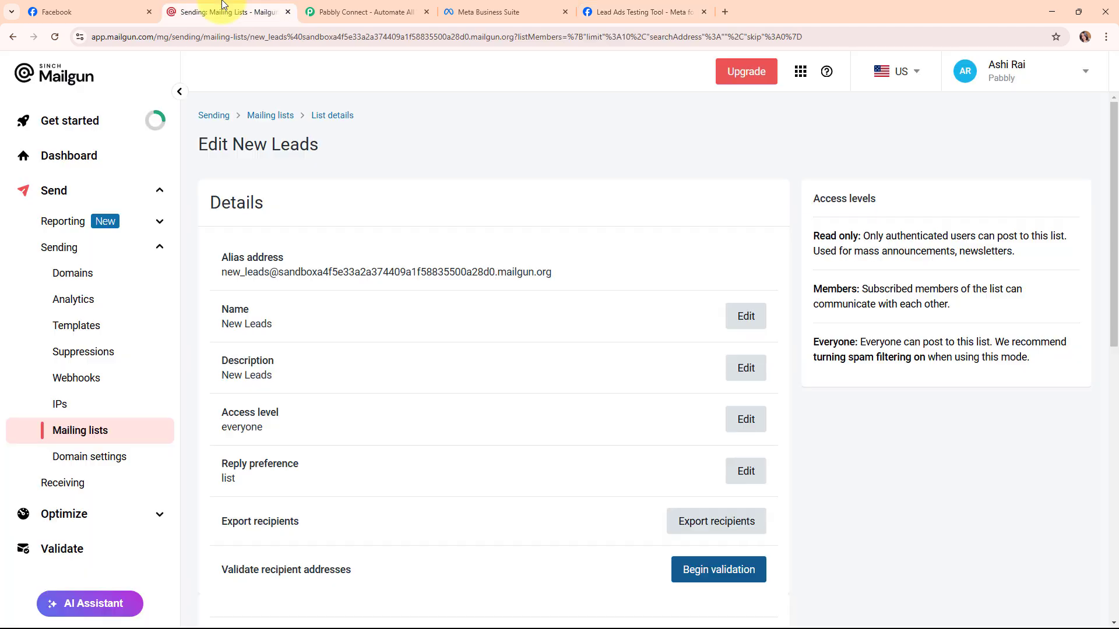
# Reload Mailgun and check the three recipients of new_leads, then go to Pabbly Connect's website.
pyautogui.click(56, 37)
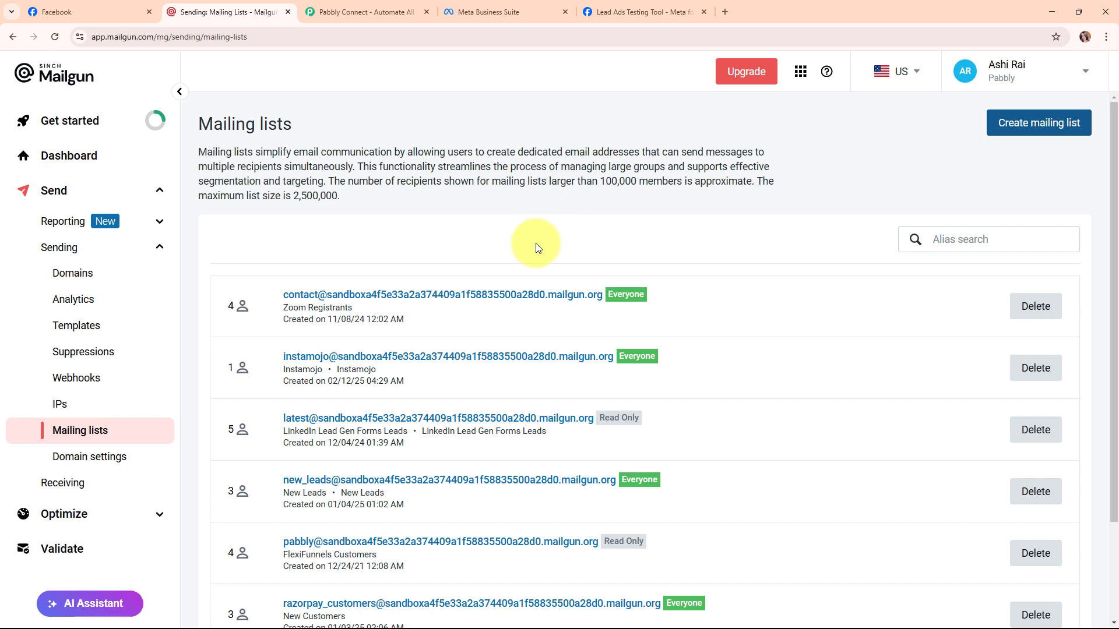
pyautogui.scroll(-1, 538, 250)
pyautogui.click(373, 421)
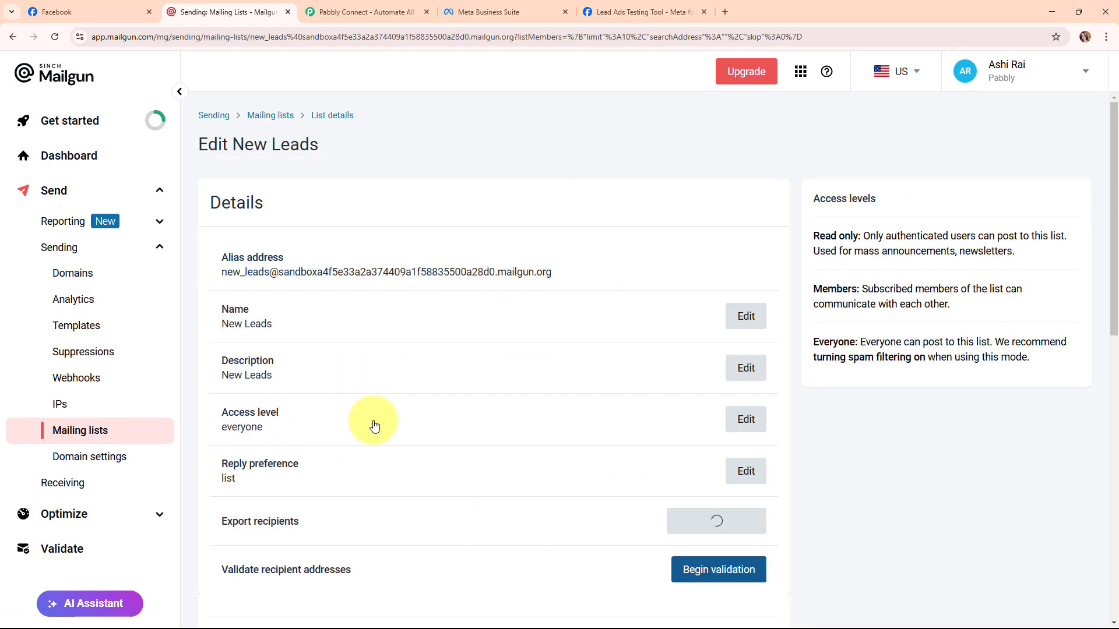
pyautogui.scroll(-8, 380, 418)
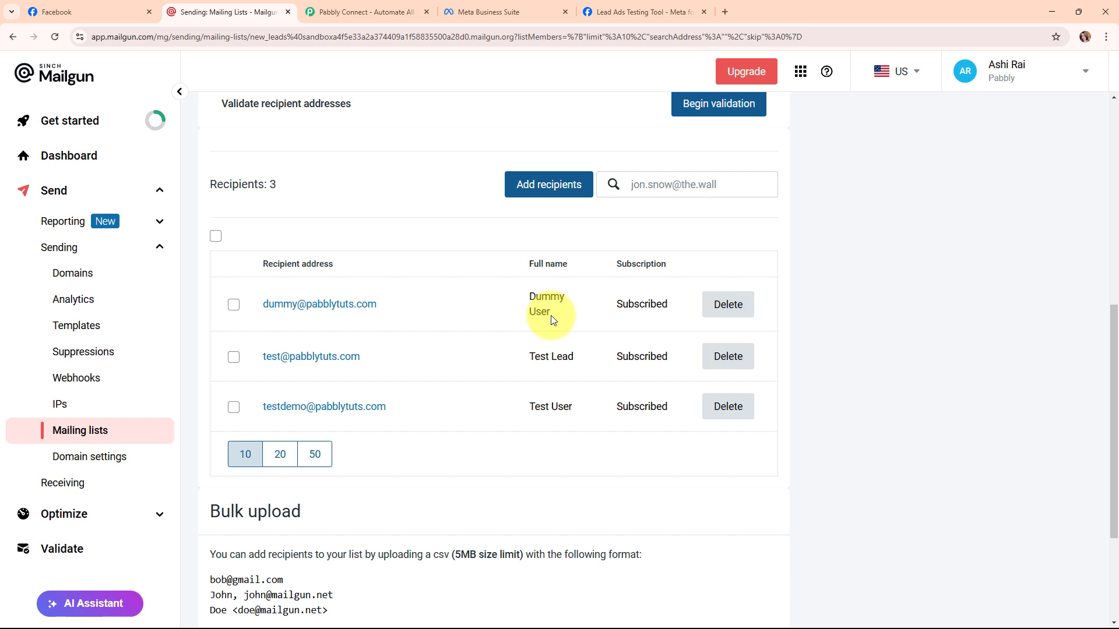
pyautogui.click(392, 9)
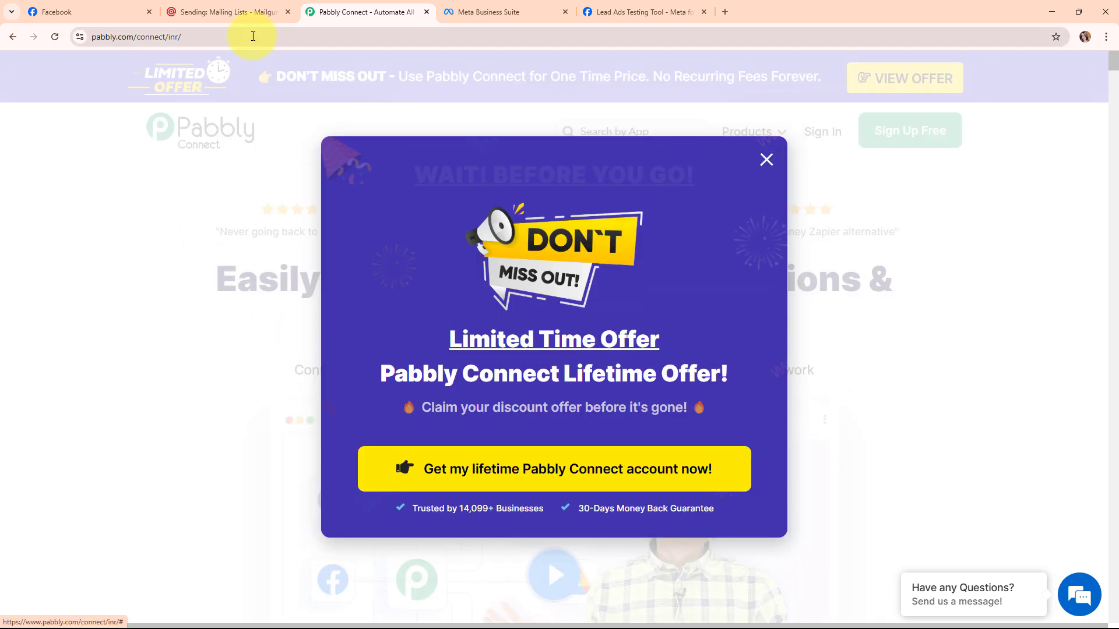
# Dismiss the limited-offer popup, sign in, and access Pabbly Connect from All Pabbly Apps.
pyautogui.click(253, 36)
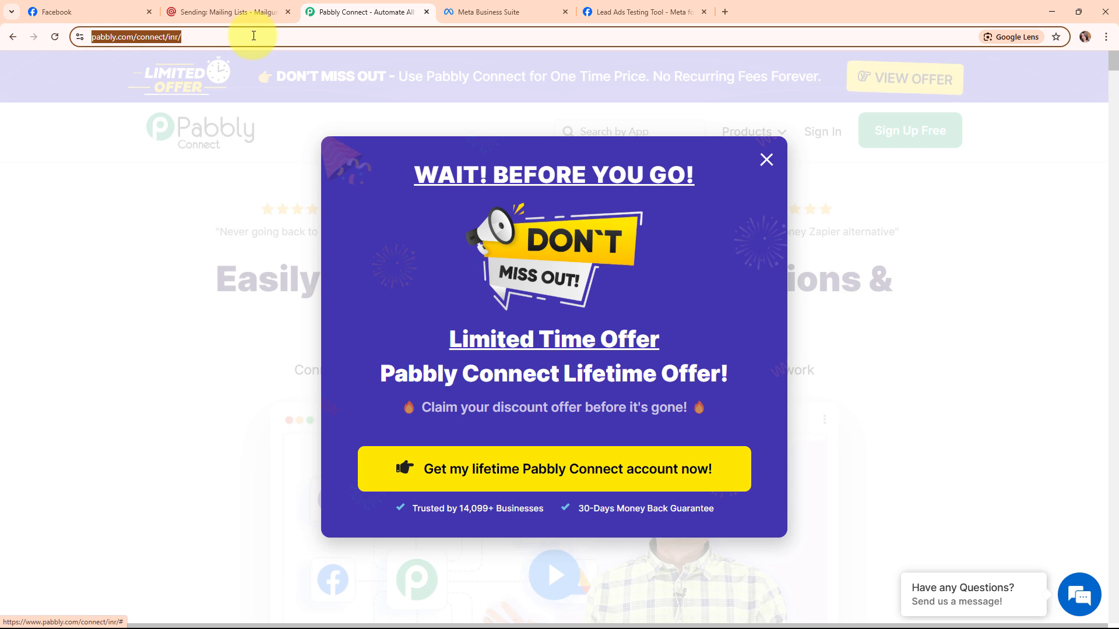
pyautogui.click(767, 163)
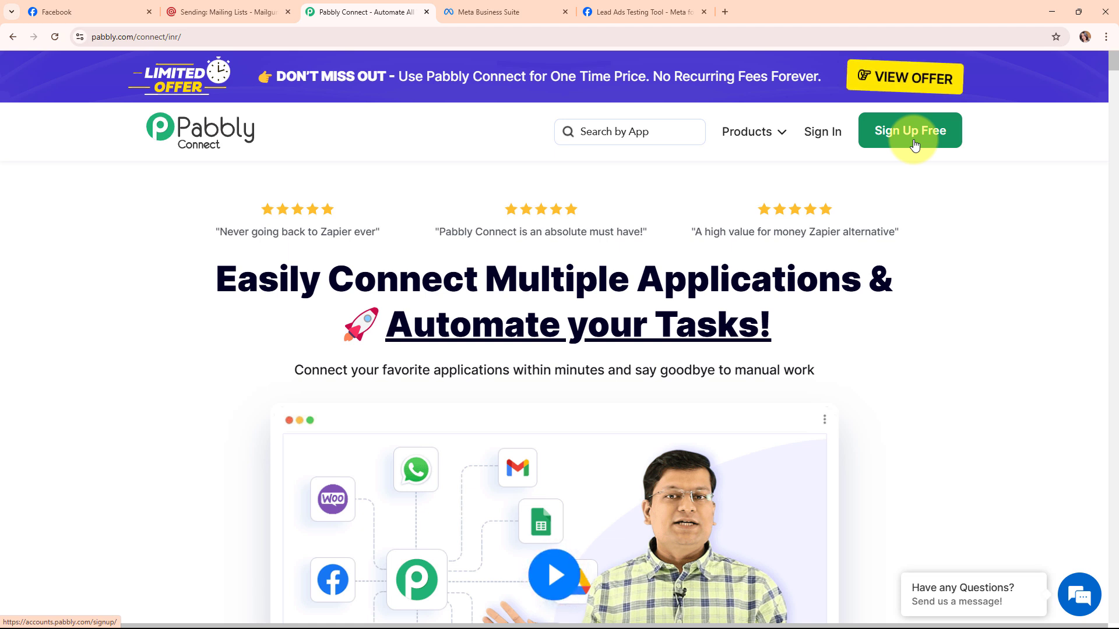
pyautogui.click(828, 131)
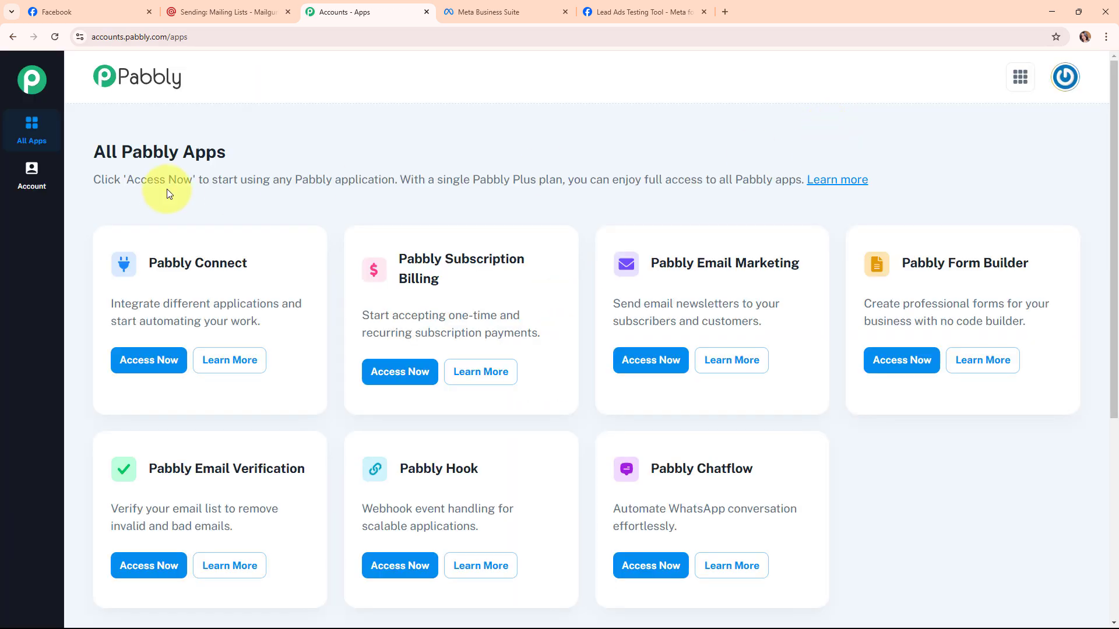
pyautogui.moveTo(85, 155); pyautogui.dragTo(254, 162)
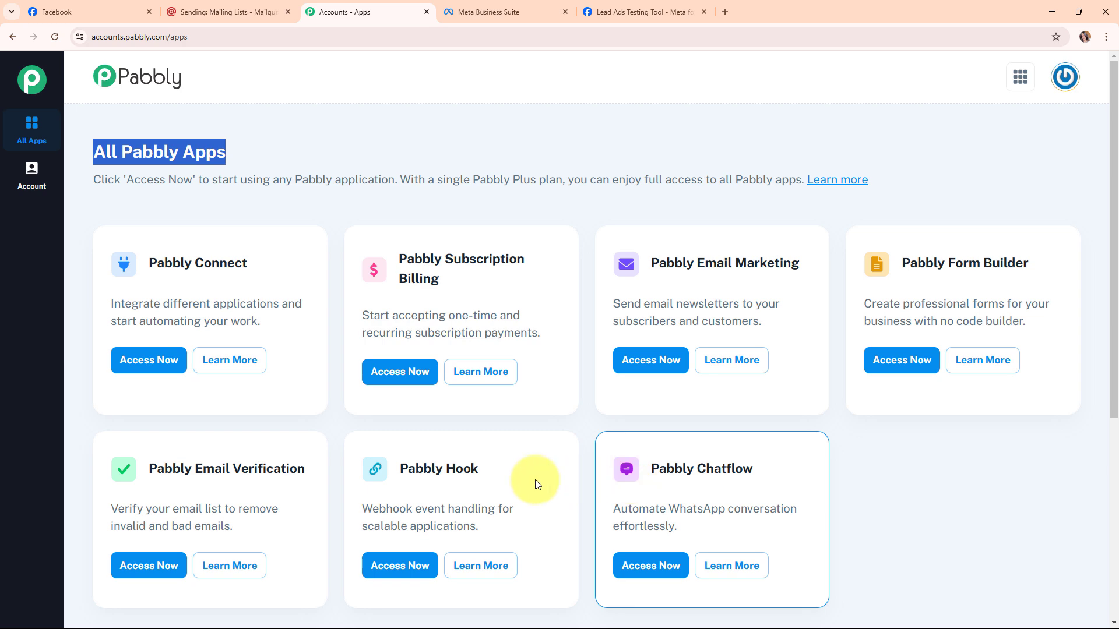
pyautogui.click(169, 366)
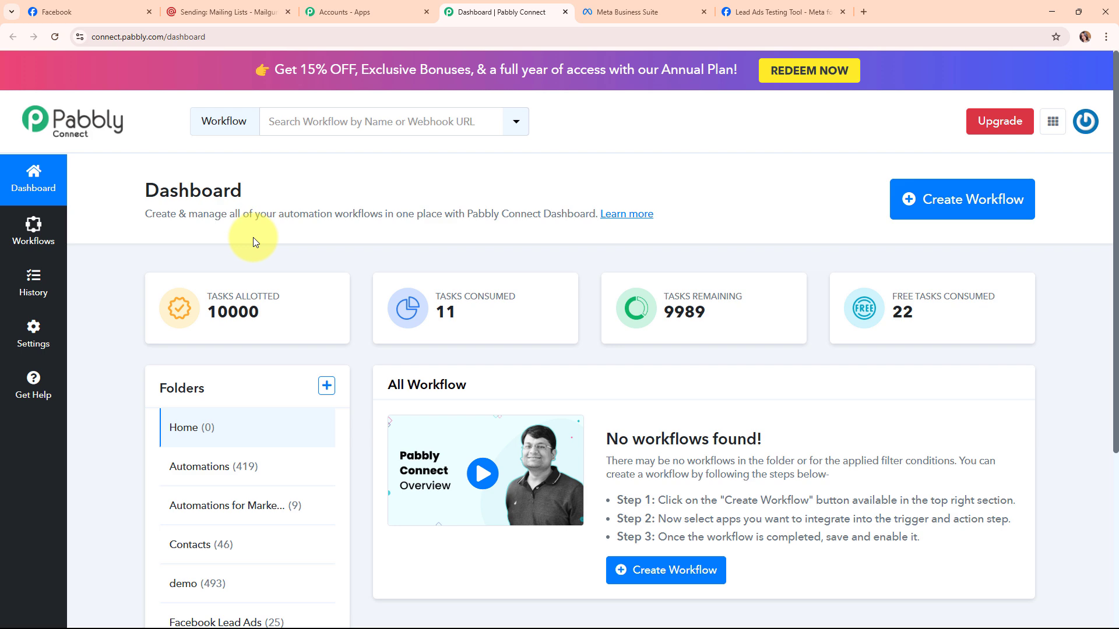
# Name a new workflow 'Create Mailgun Member for Facebook Lead Ads Lead' in the Automations folder.
pyautogui.click(983, 218)
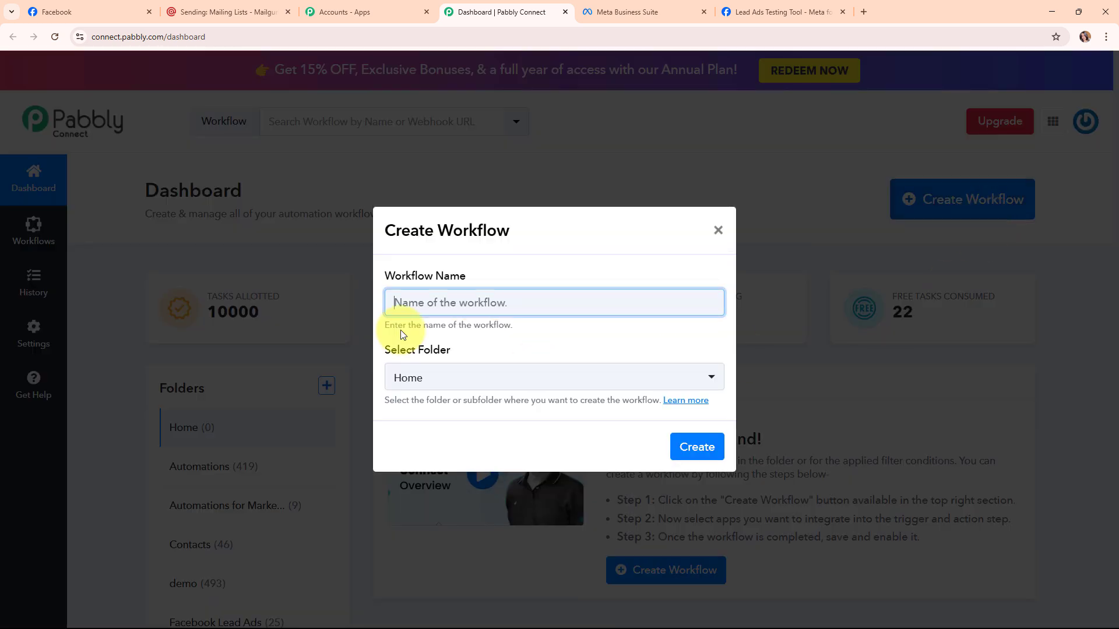
pyautogui.moveTo(376, 275); pyautogui.dragTo(482, 280)
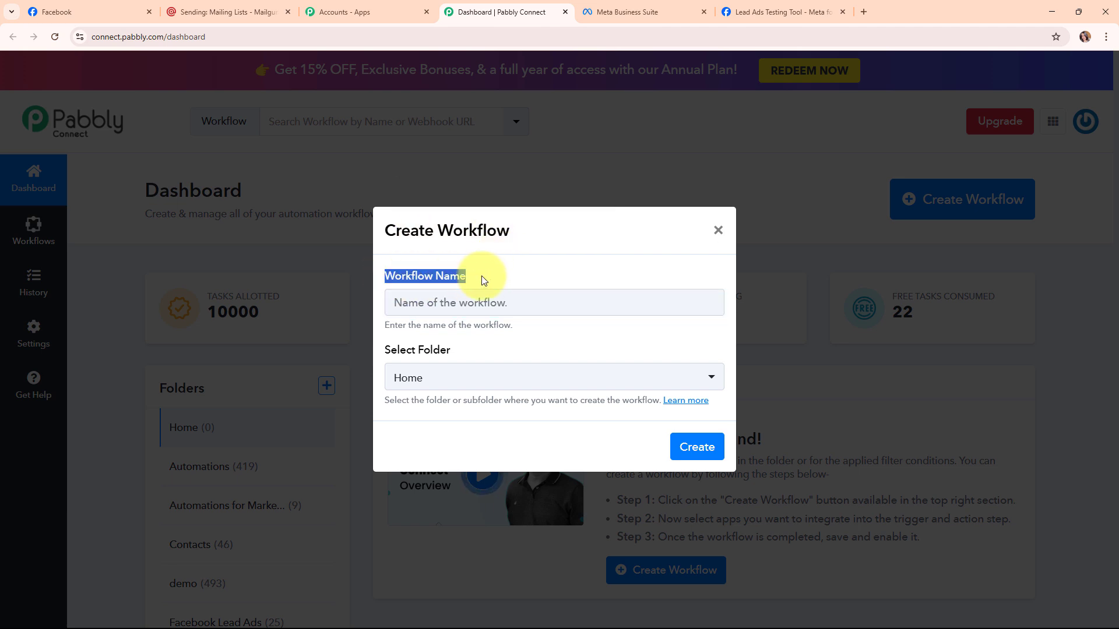
pyautogui.click(440, 302)
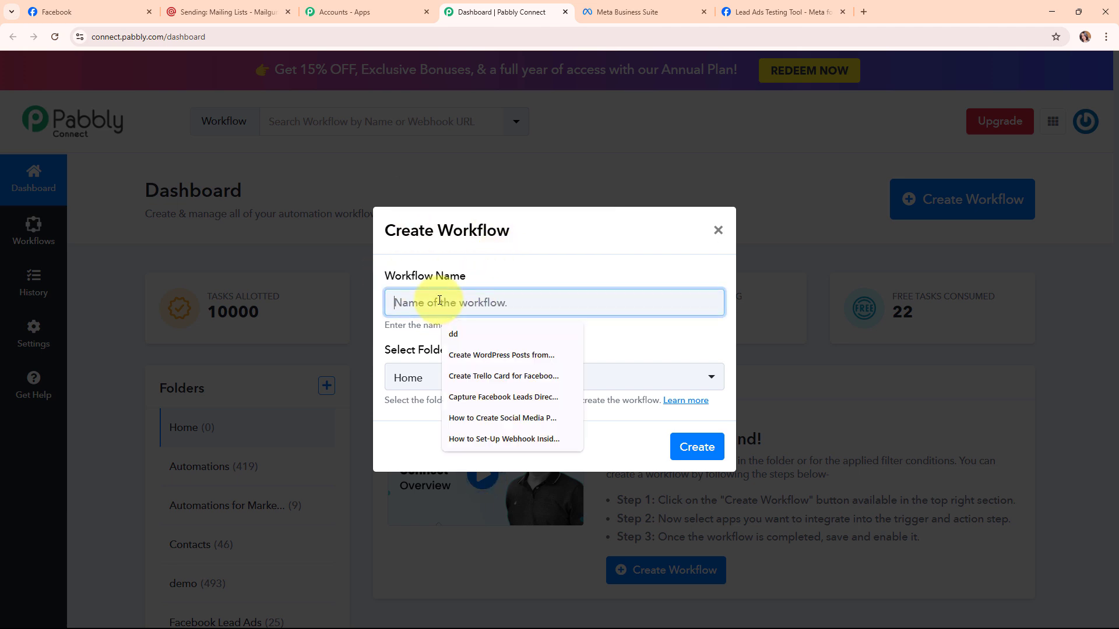
pyautogui.write('Create Mailgun Member for Facebook Lead Ads Lead')
pyautogui.moveTo(395, 302); pyautogui.dragTo(690, 300)
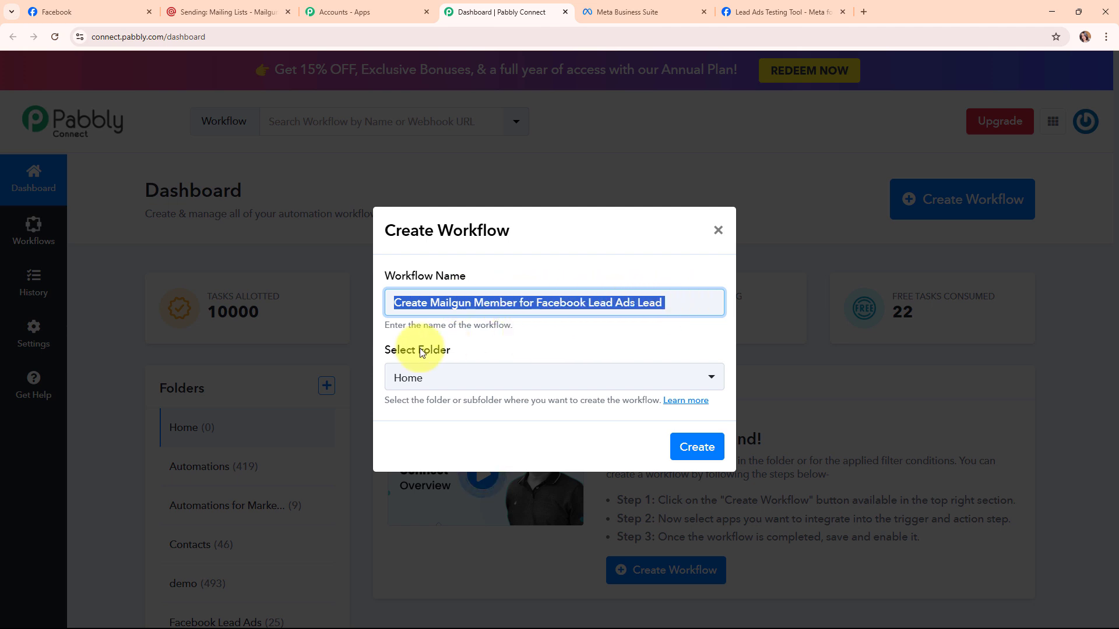
pyautogui.moveTo(383, 351); pyautogui.dragTo(460, 353)
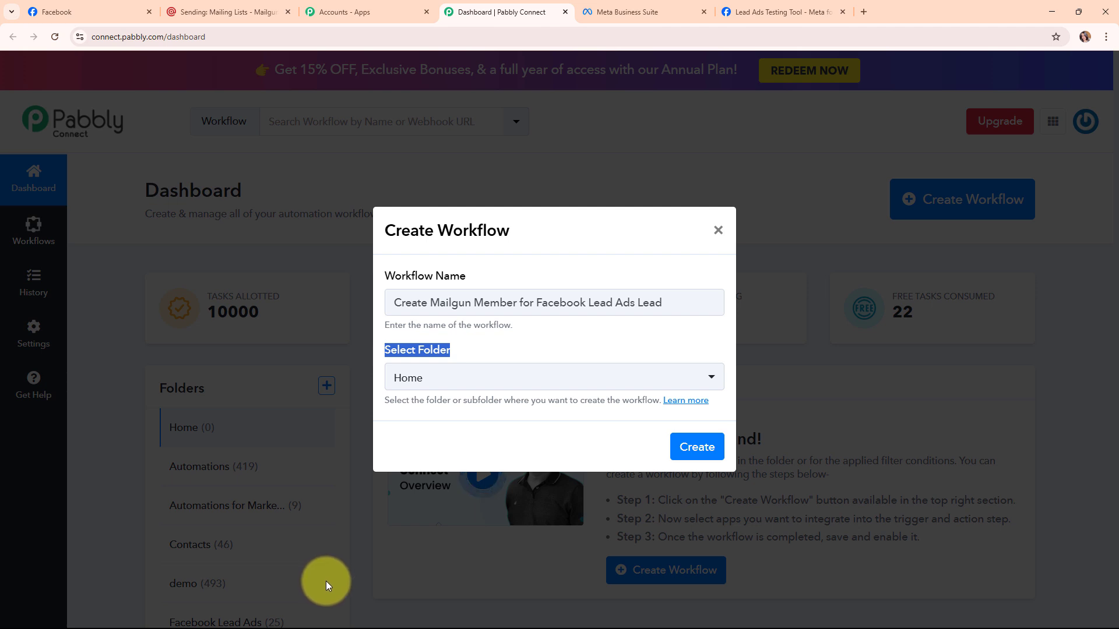
pyautogui.click(602, 389)
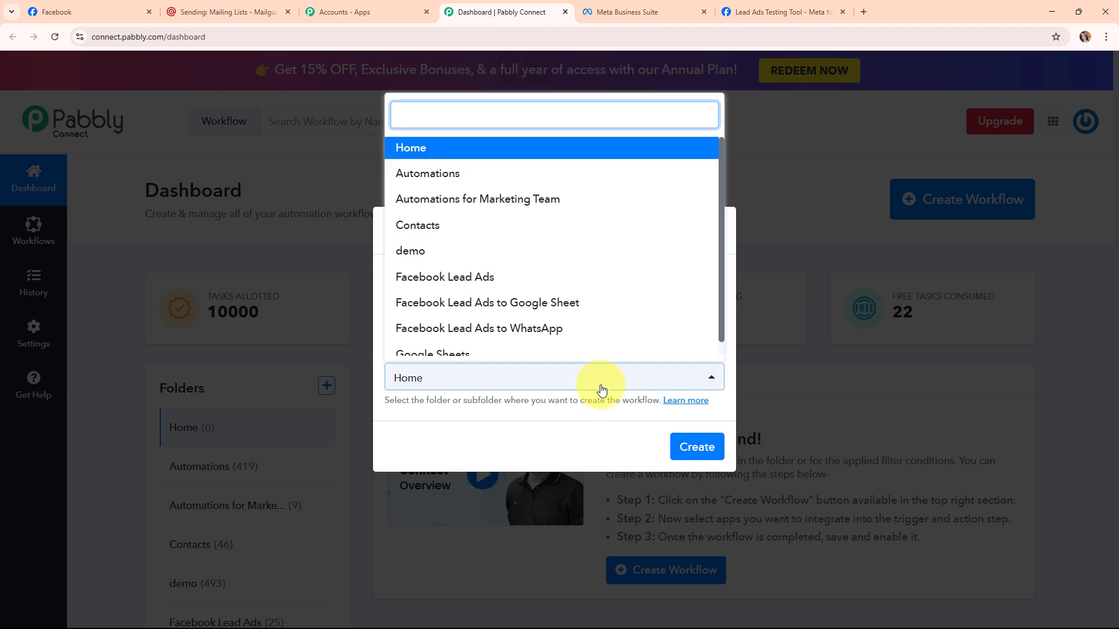
pyautogui.click(470, 174)
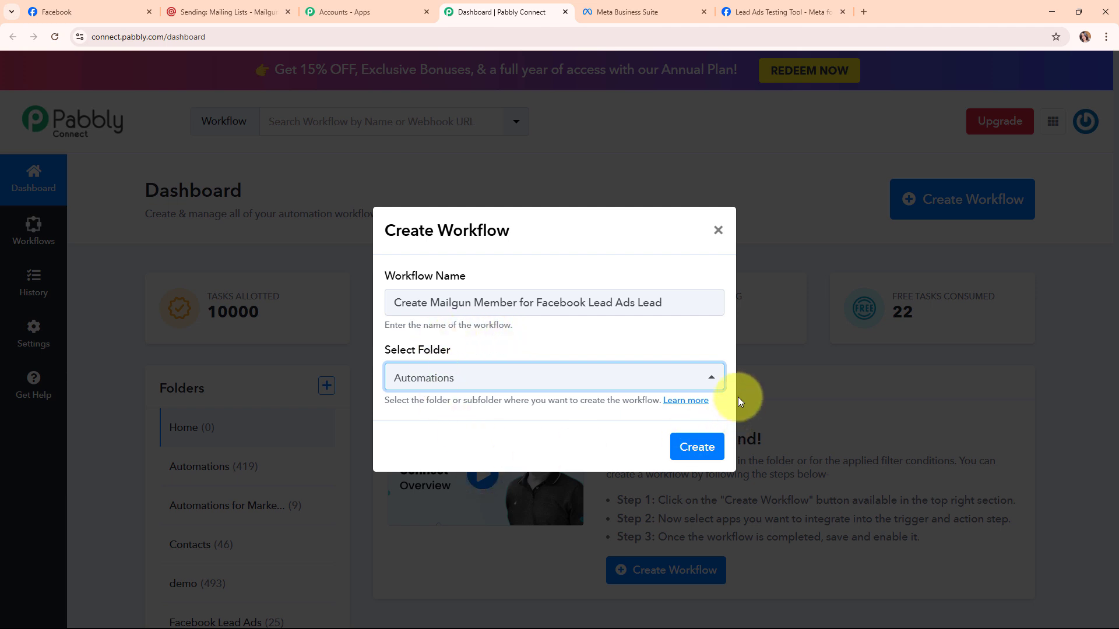
# Look through the Folders help article, then create the workflow.
pyautogui.click(695, 401)
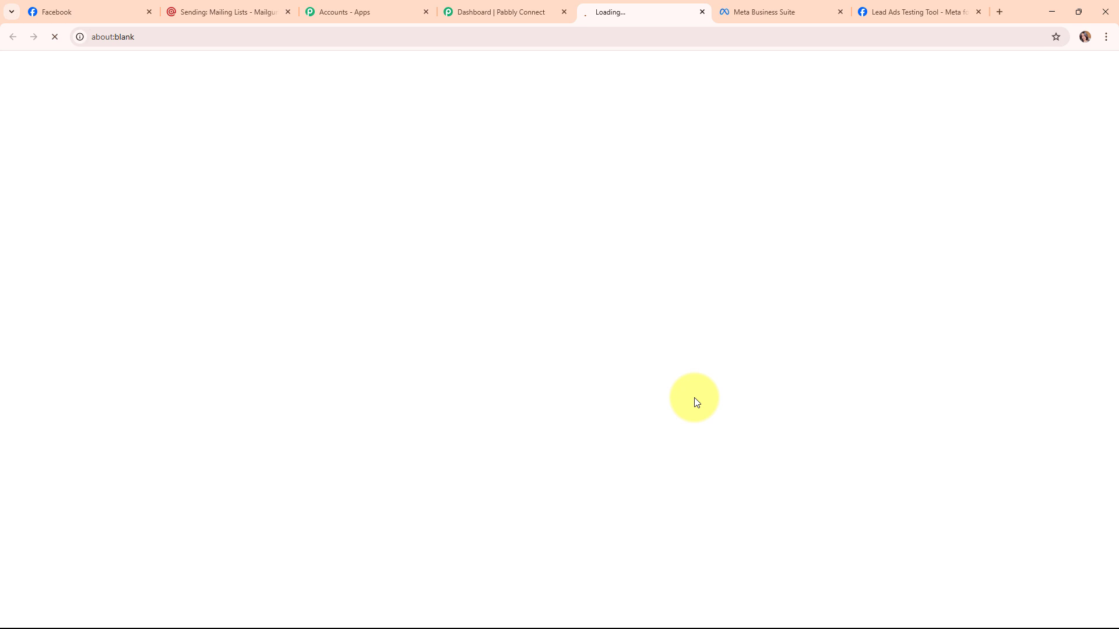
pyautogui.scroll(-12, 670, 376)
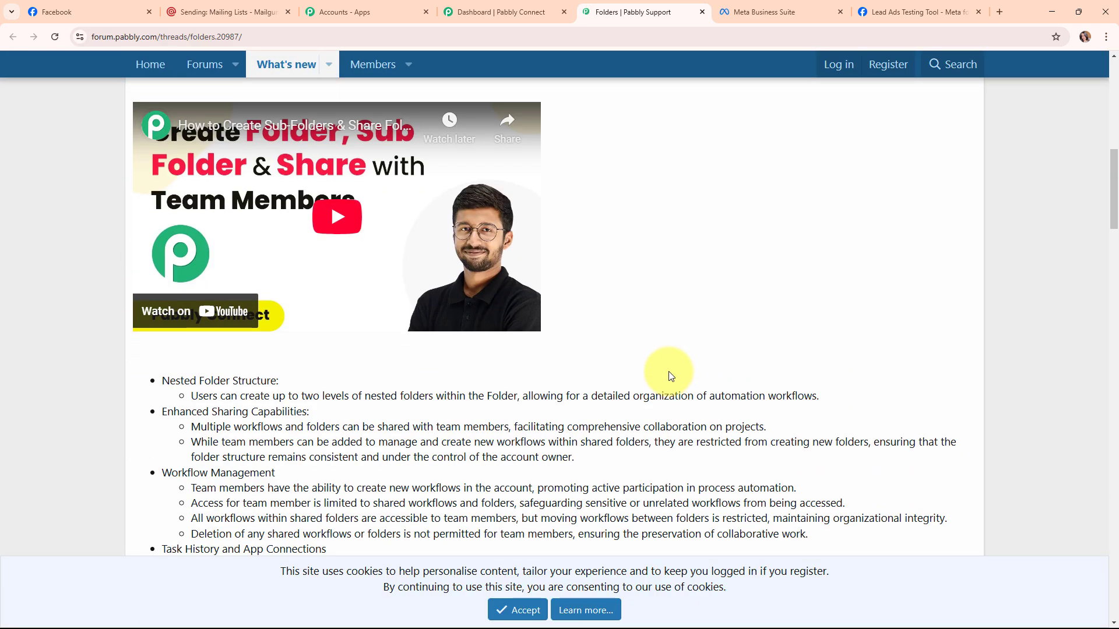
pyautogui.scroll(-5, 669, 376)
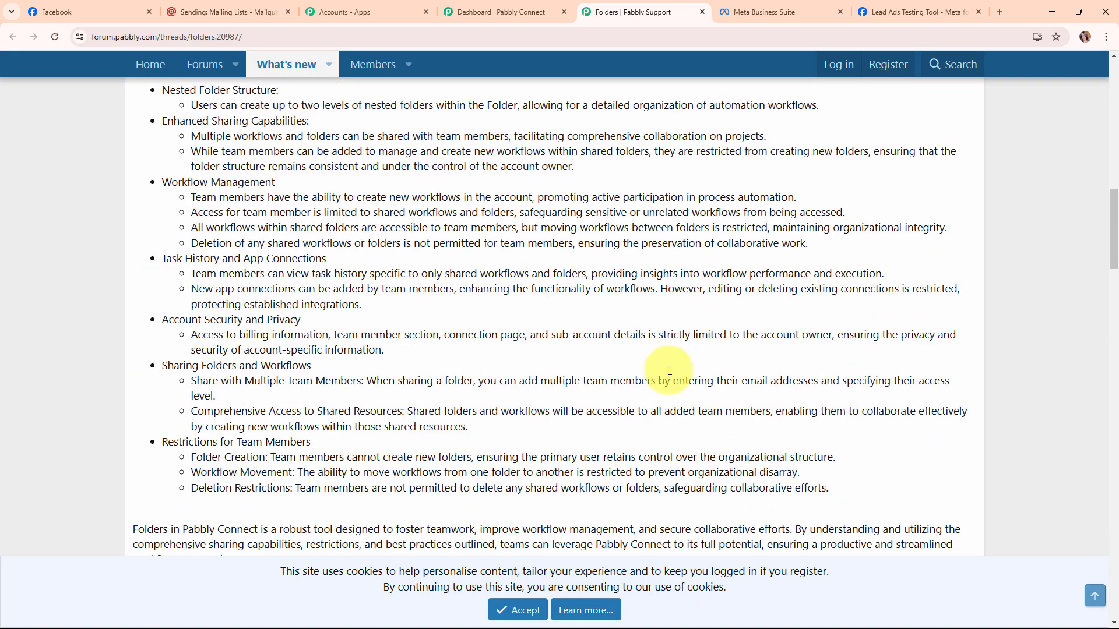
pyautogui.scroll(8, 669, 370)
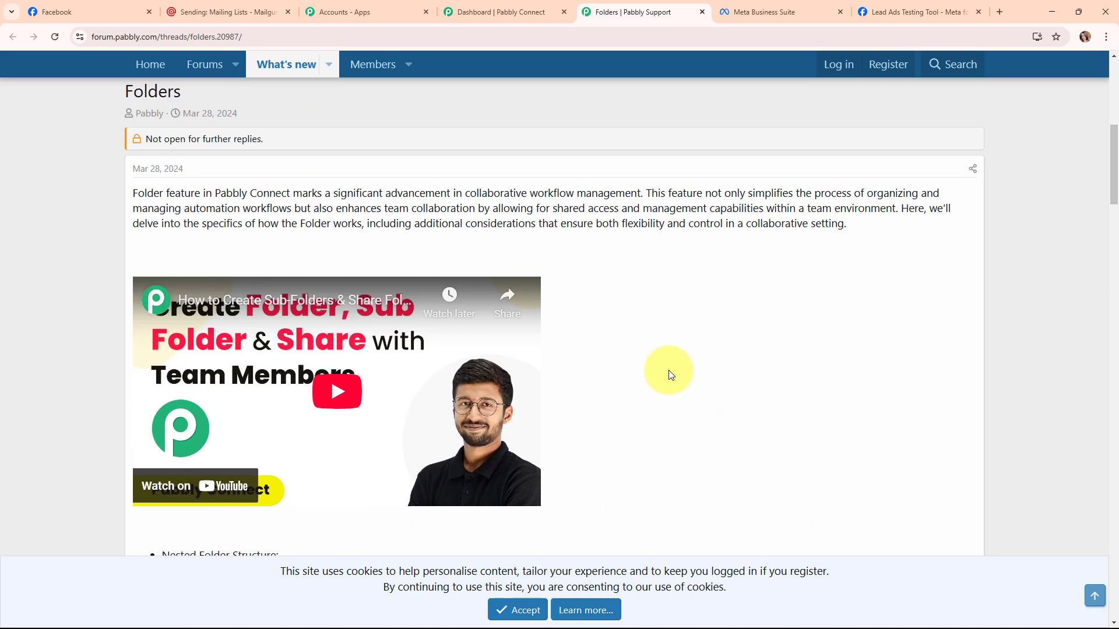
pyautogui.click(702, 12)
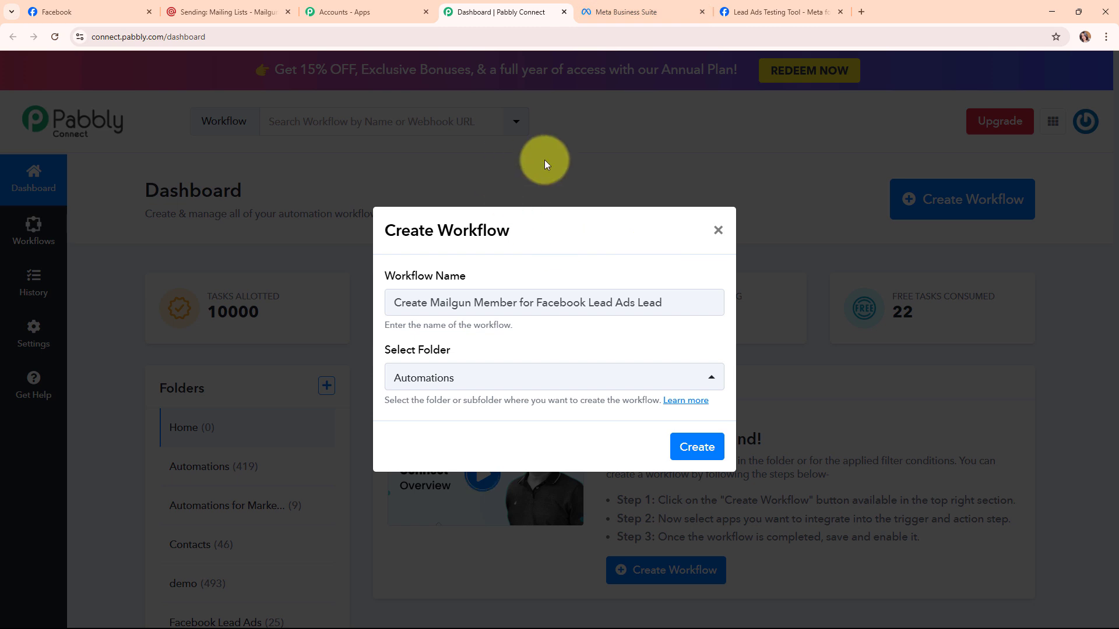
pyautogui.click(708, 459)
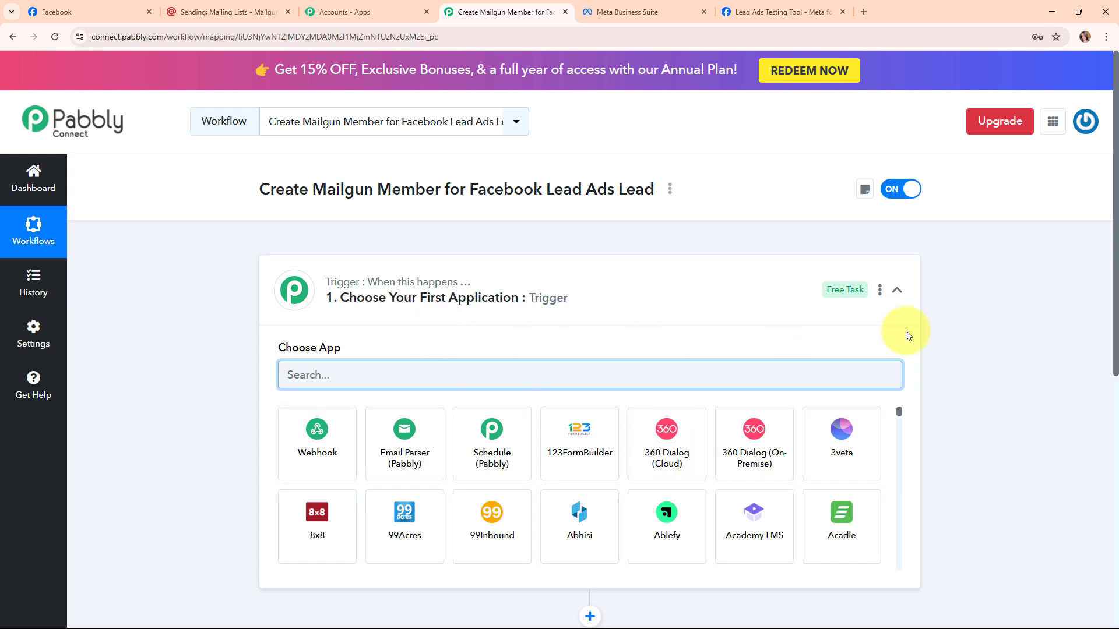
# Search 'face' in the trigger's app picker and choose Facebook Lead Ads.
pyautogui.click(896, 290)
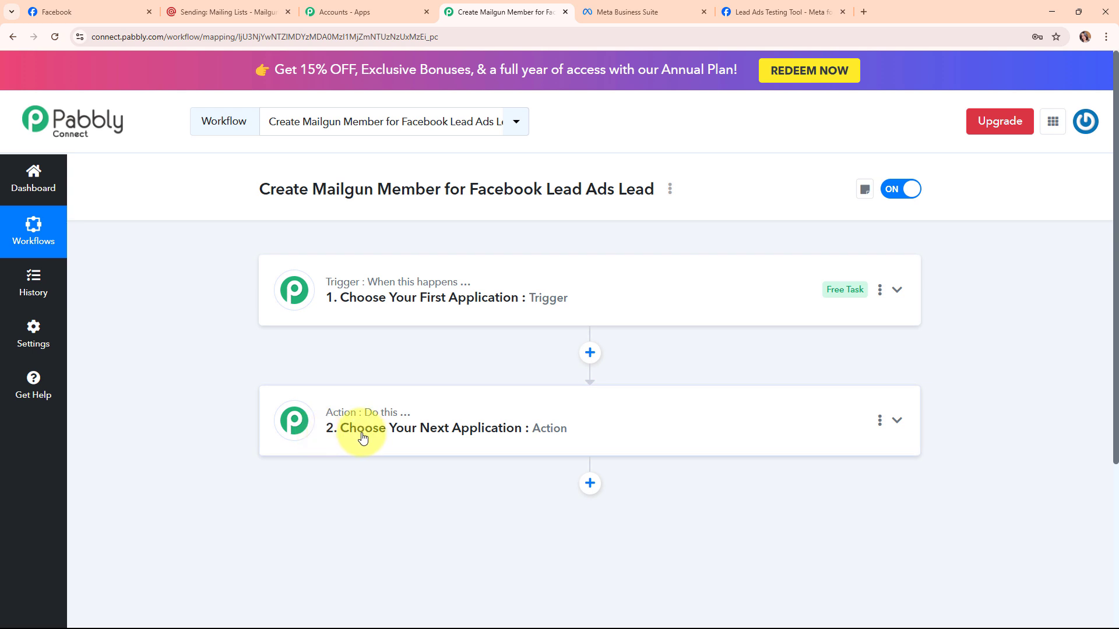
pyautogui.click(713, 287)
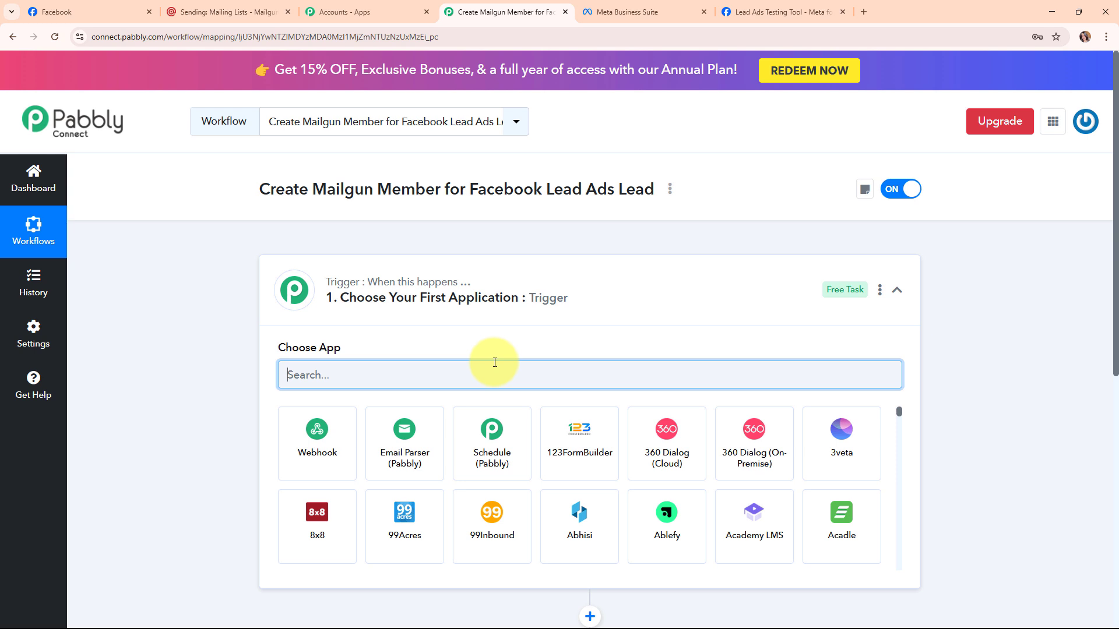
pyautogui.write('face')
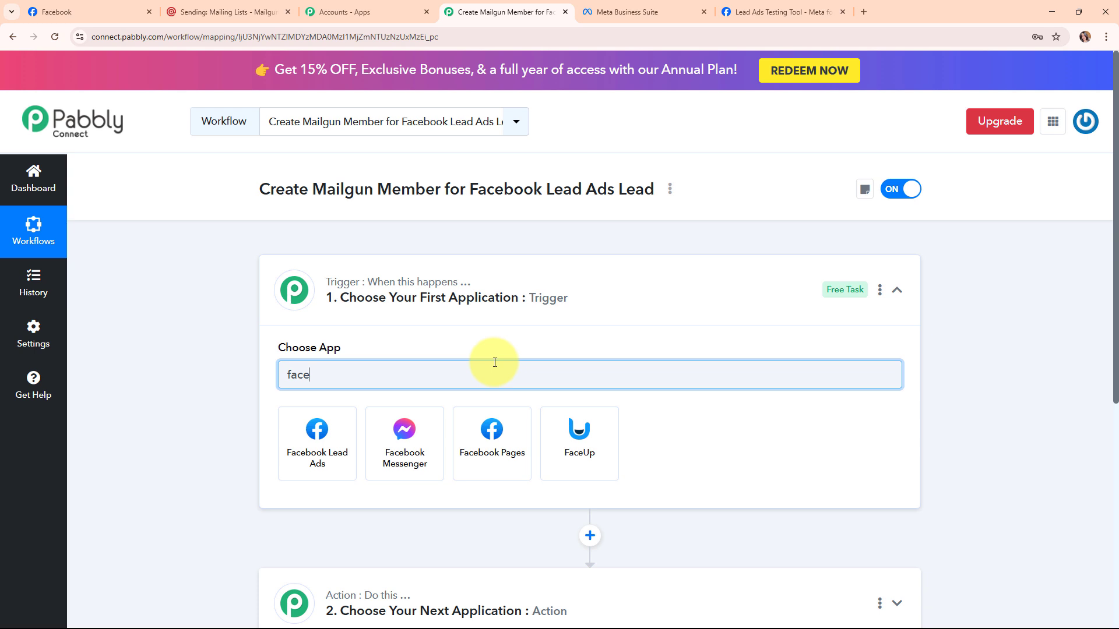
pyautogui.click(336, 446)
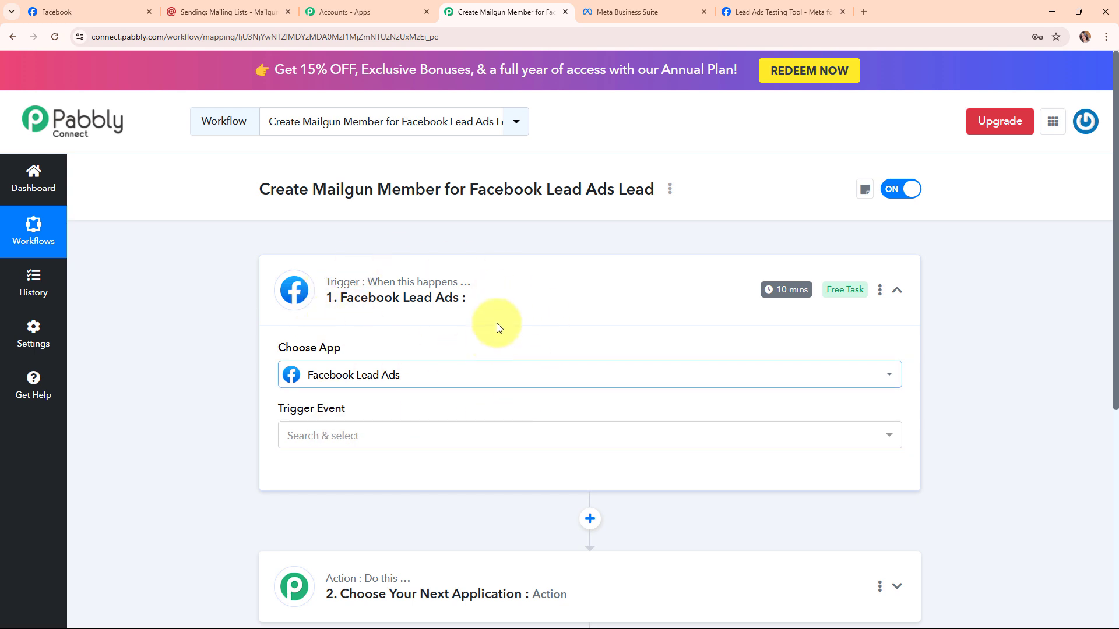
# Choose New Lead Instant as the trigger event and begin connecting a Facebook Lead Ads account.
pyautogui.click(320, 444)
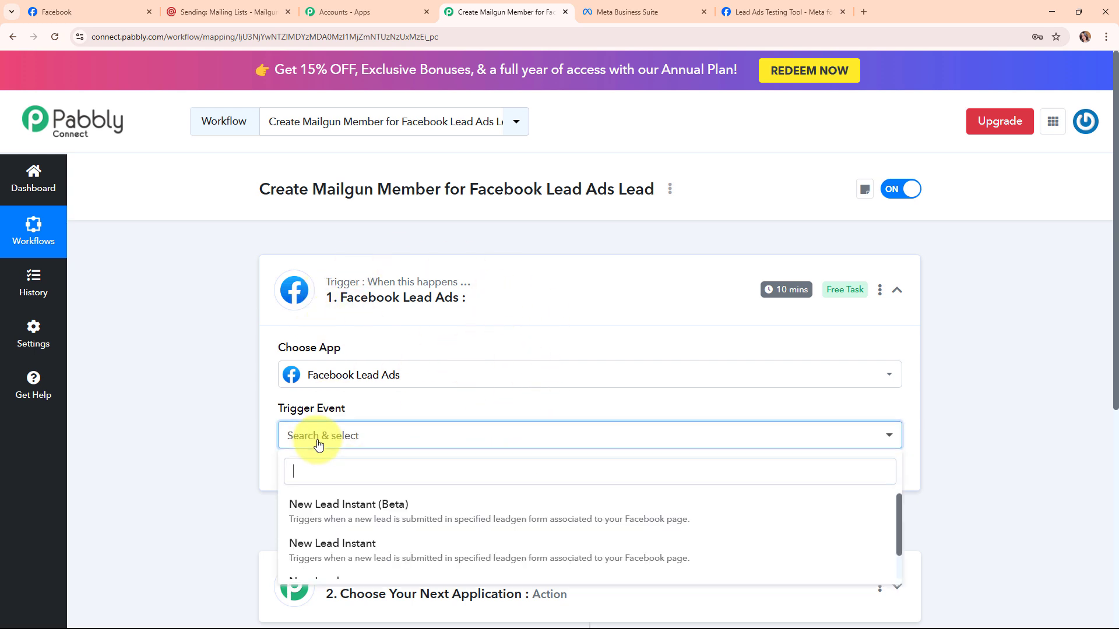
pyautogui.click(357, 549)
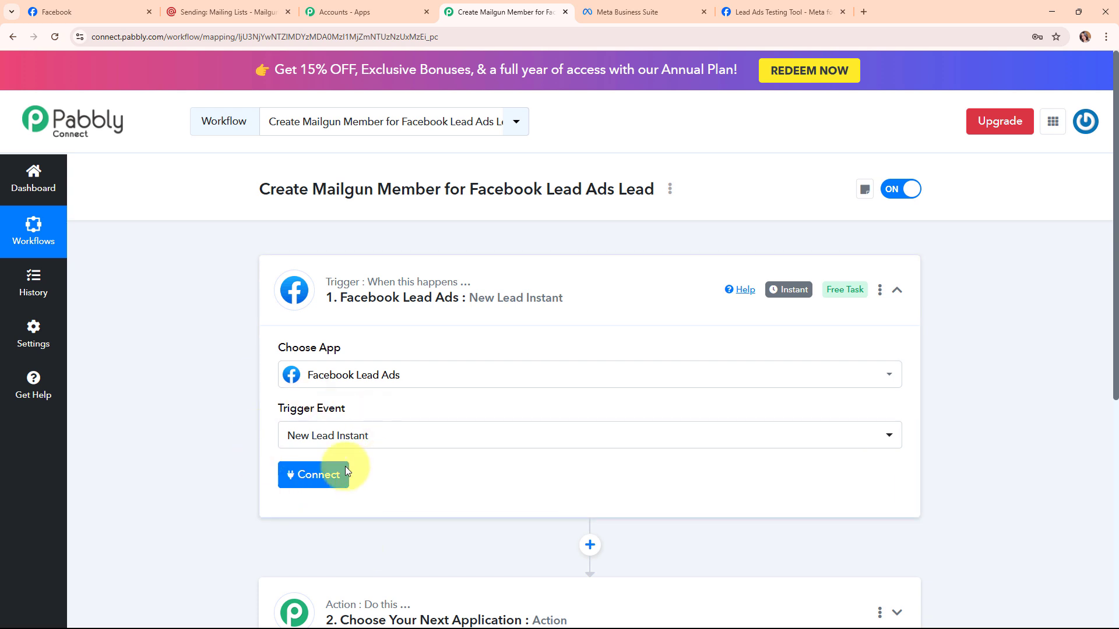
pyautogui.click(312, 477)
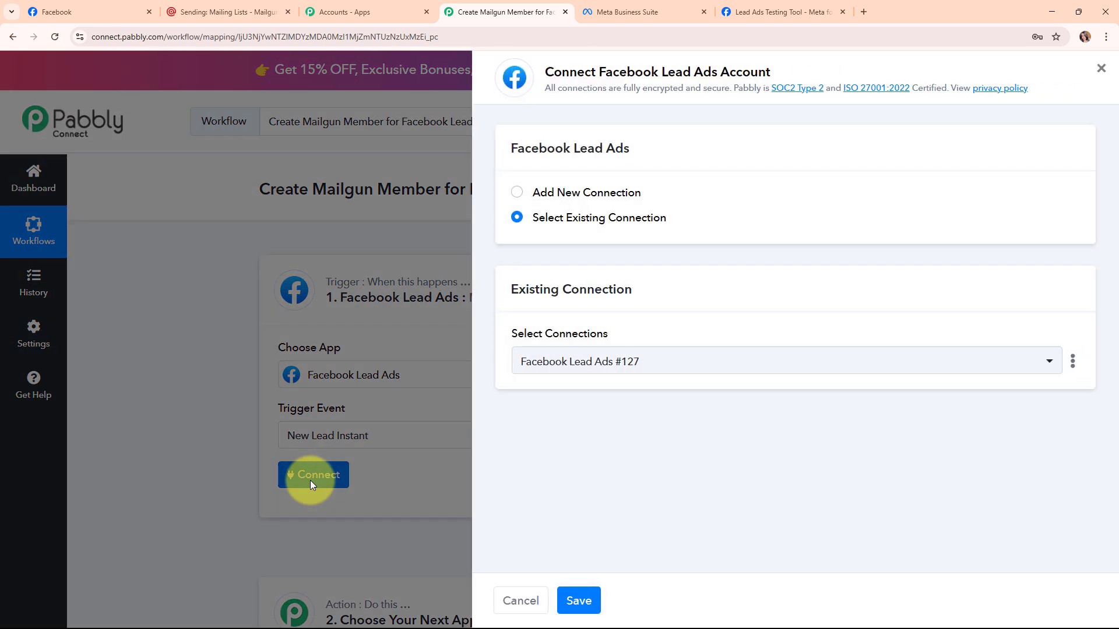
# Add a new Facebook Lead Ads connection and approve it in Facebook's consent popup.
pyautogui.click(518, 193)
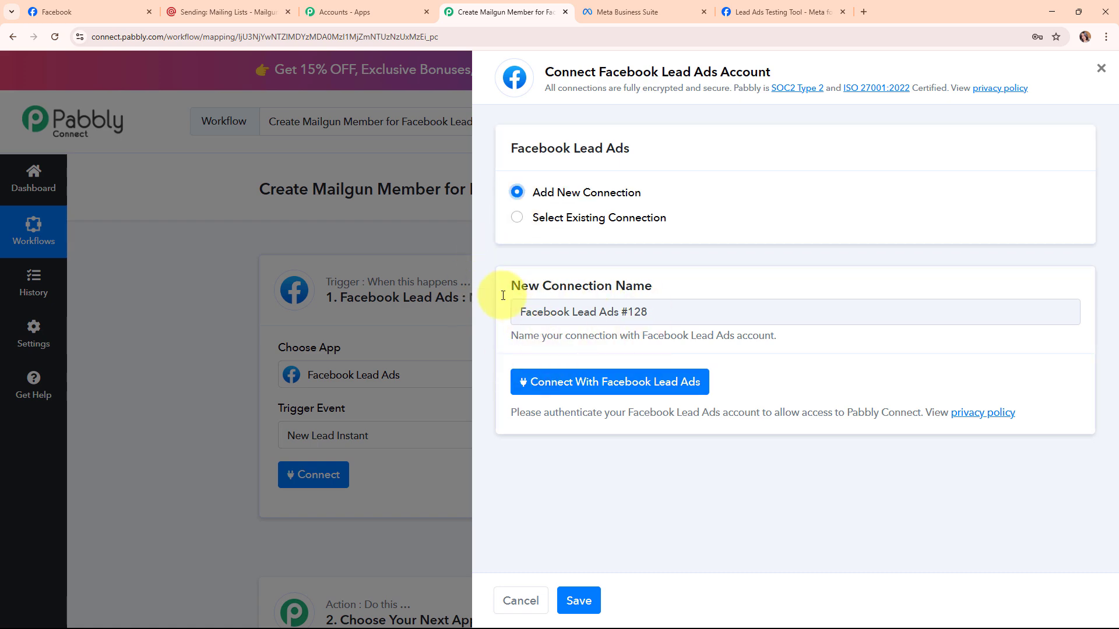
pyautogui.click(665, 388)
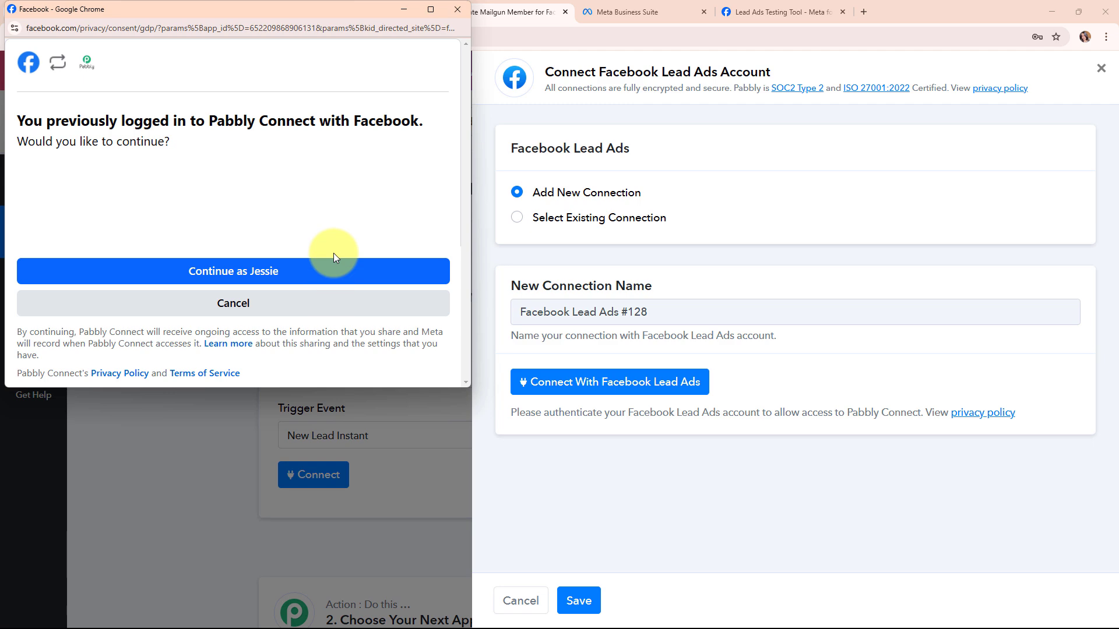
pyautogui.click(340, 272)
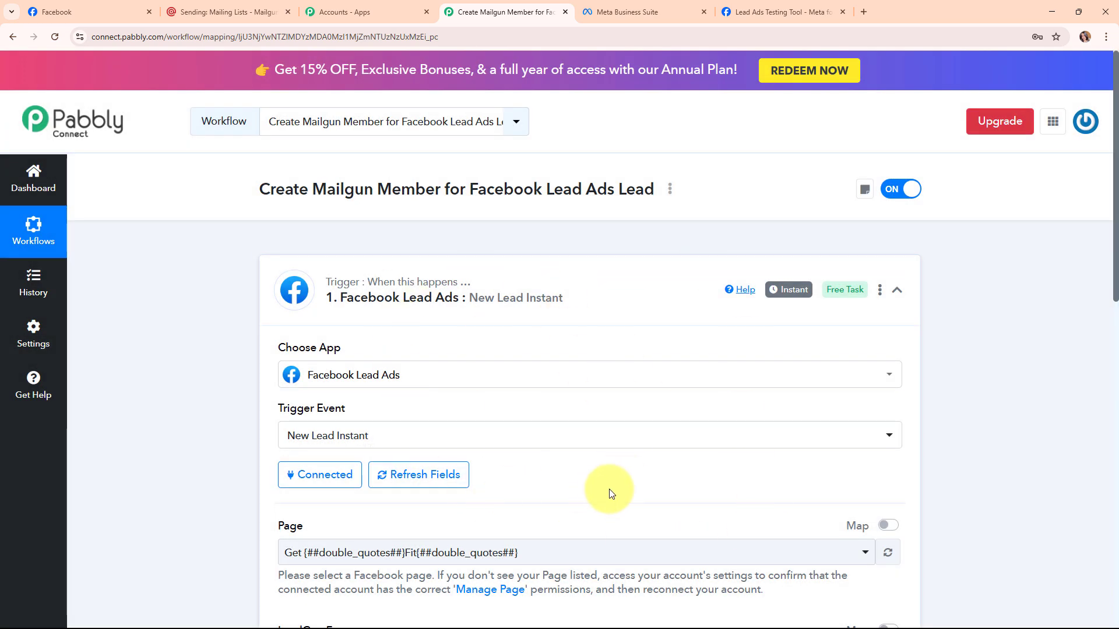
# Confirm the page name on Facebook, then select NaturalGlow Skincare in the trigger's Page dropdown.
pyautogui.scroll(-5, 604, 494)
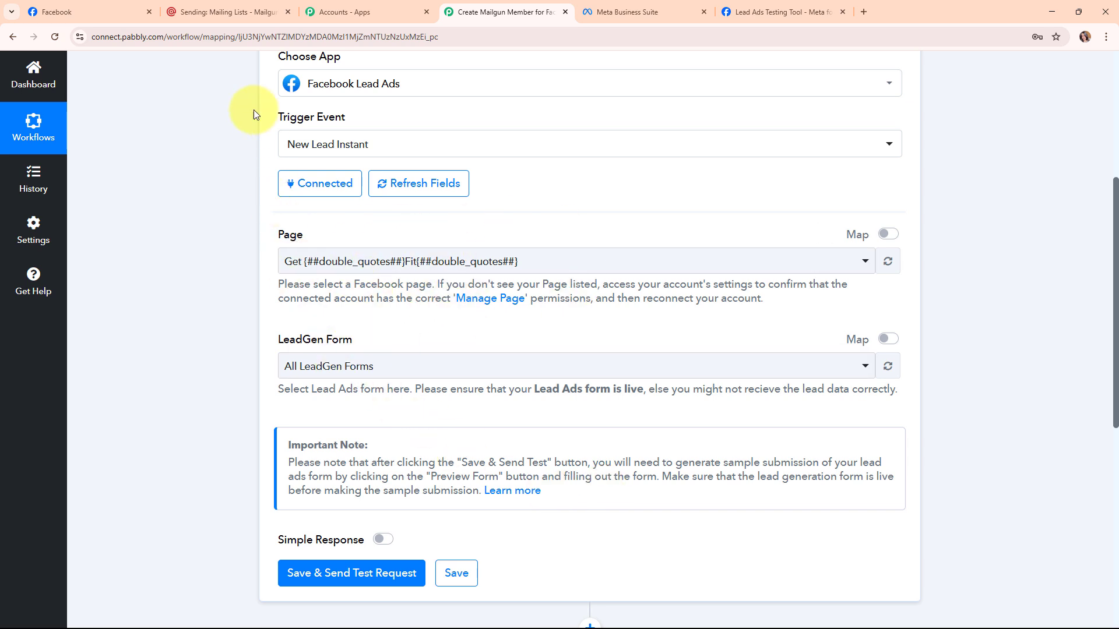
pyautogui.click(88, 11)
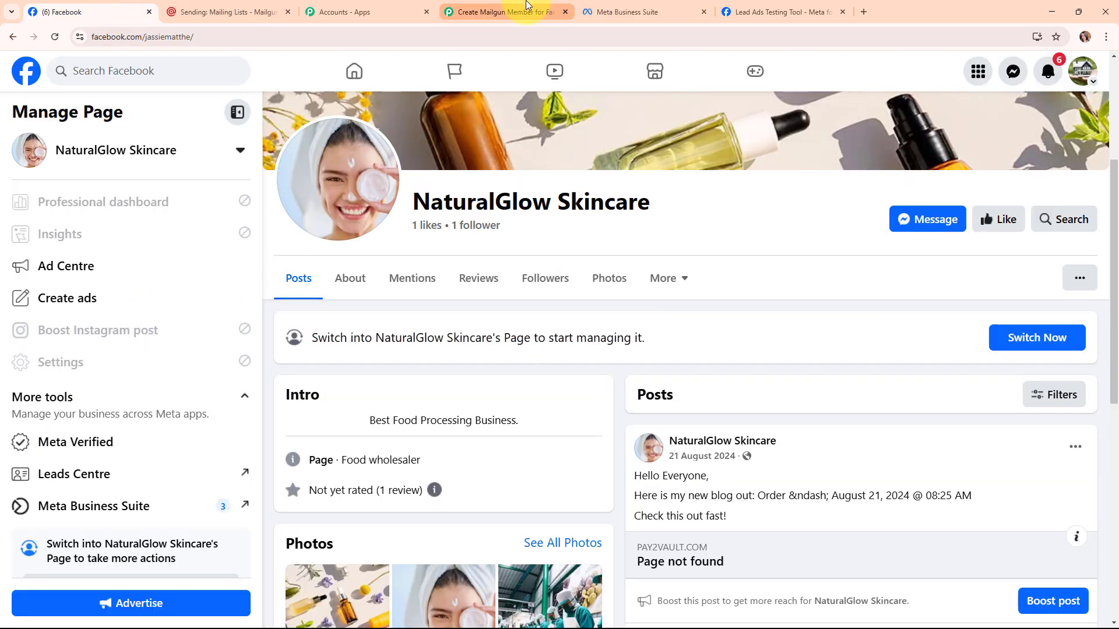
pyautogui.click(525, 11)
pyautogui.click(499, 261)
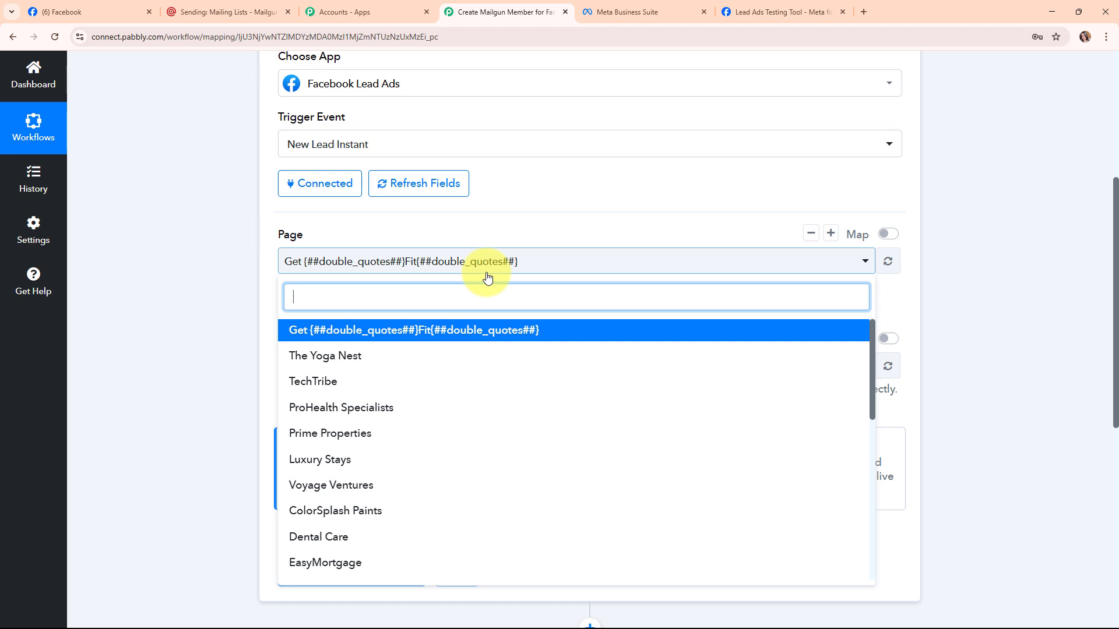
pyautogui.scroll(-3, 507, 507)
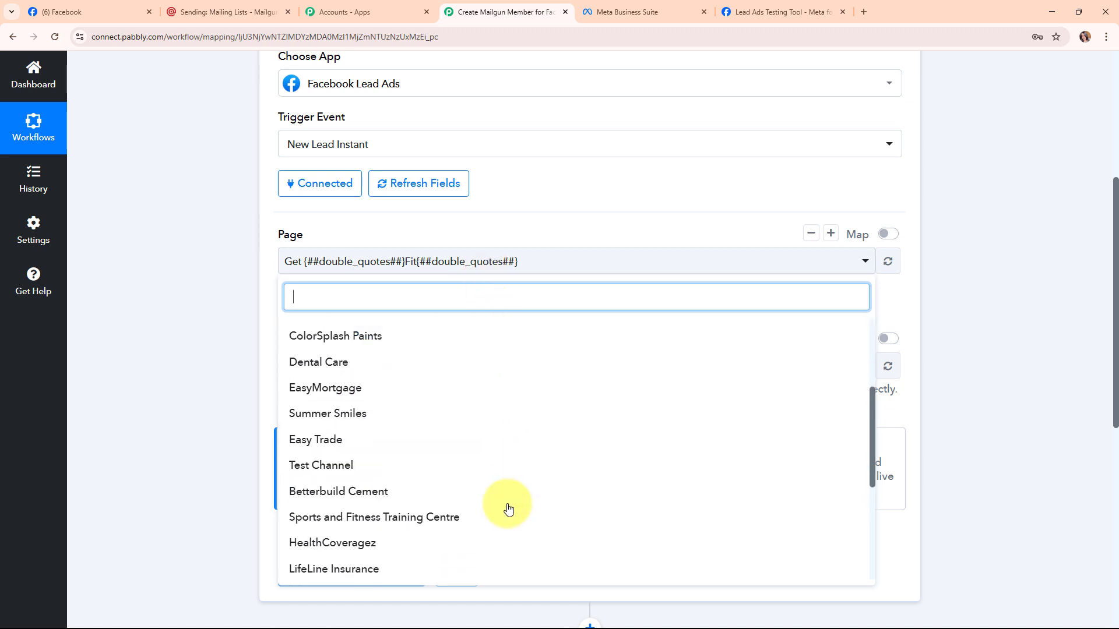
pyautogui.scroll(-4, 506, 511)
pyautogui.click(505, 506)
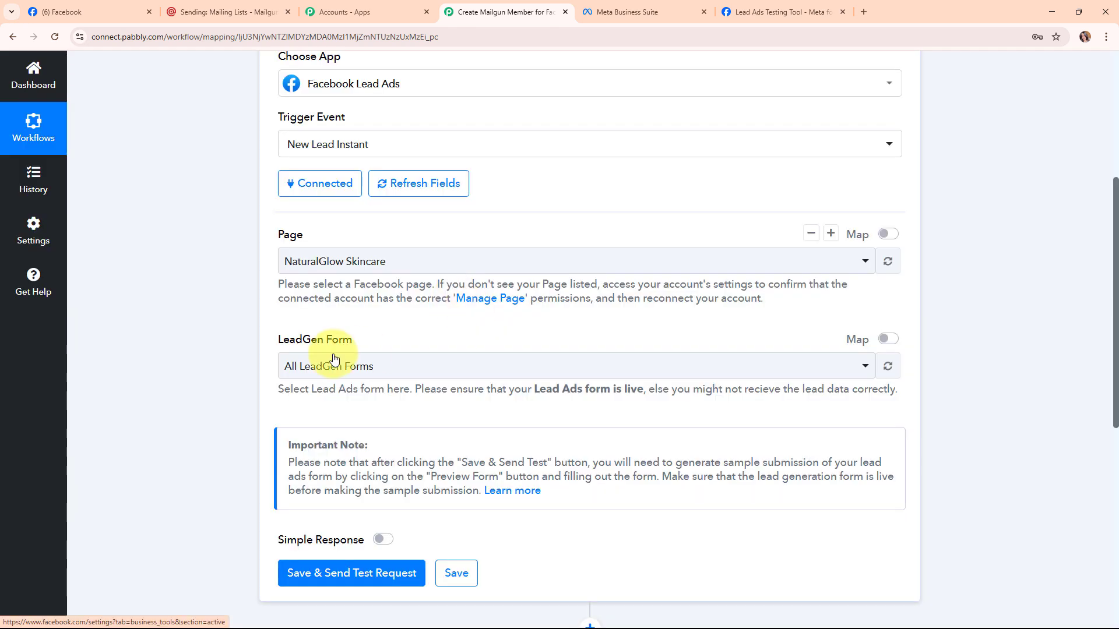
pyautogui.moveTo(275, 340); pyautogui.dragTo(362, 338)
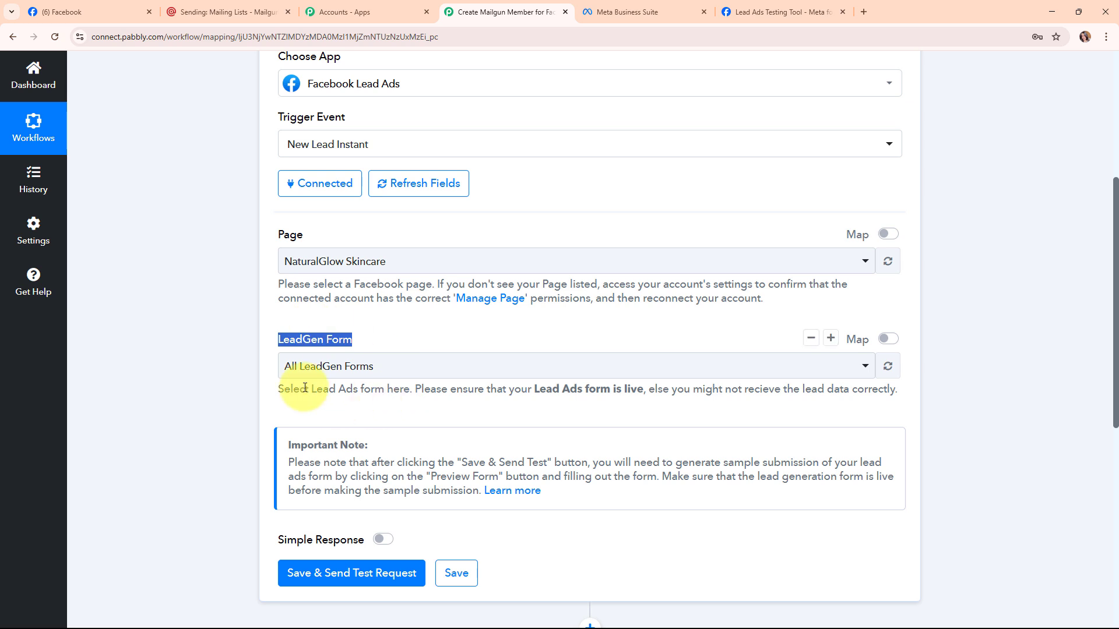
pyautogui.click(647, 11)
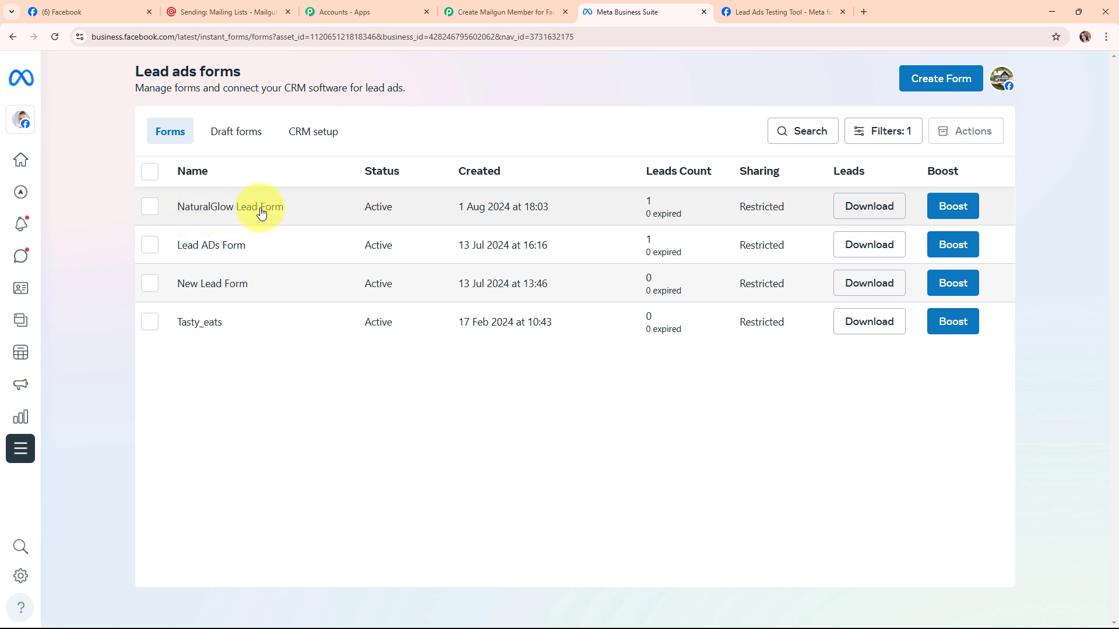
# Return to the Pabbly workflow after confirming NaturalGlow Lead Form is active.
pyautogui.click(537, 7)
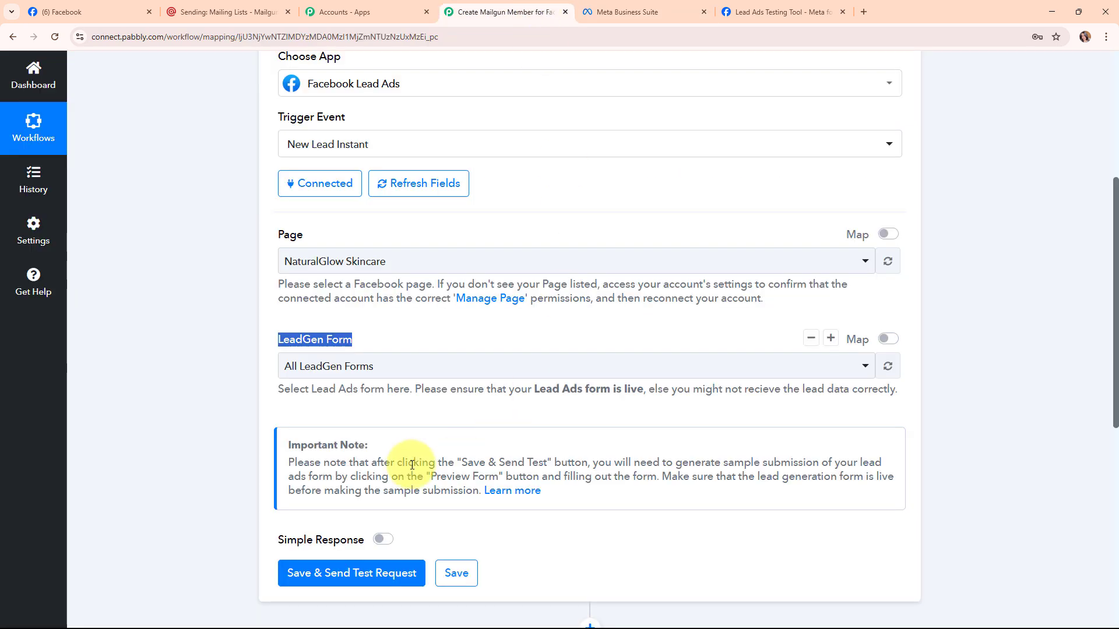
# Set the trigger's LeadGen Form to NaturalGlow Lead Form and save it to await a test lead.
pyautogui.click(317, 367)
pyautogui.click(356, 461)
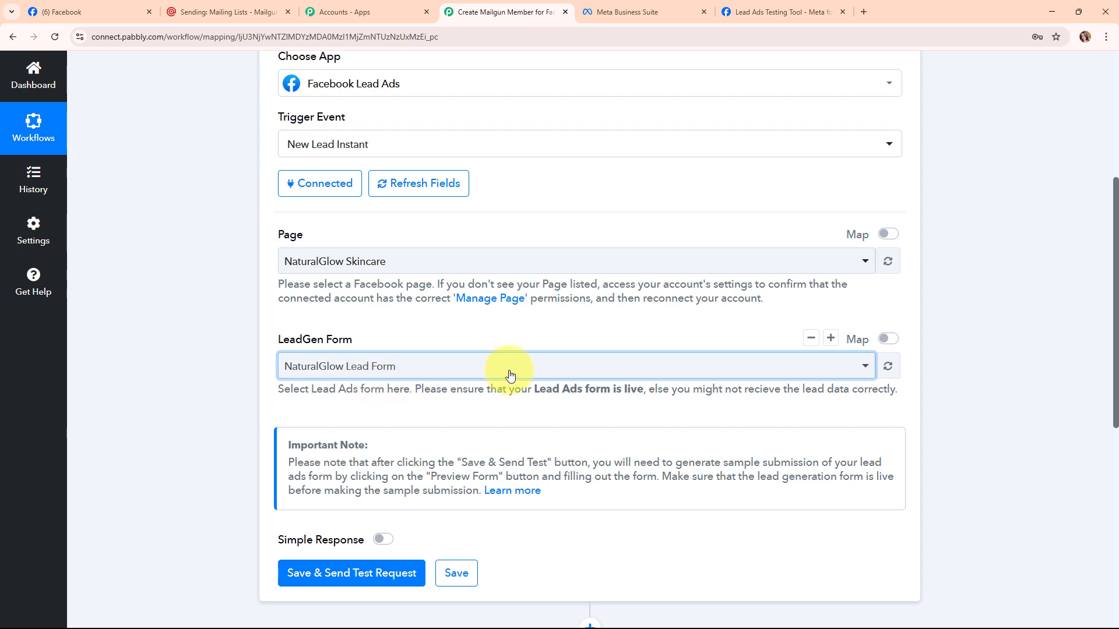
pyautogui.scroll(-3, 507, 372)
pyautogui.click(412, 198)
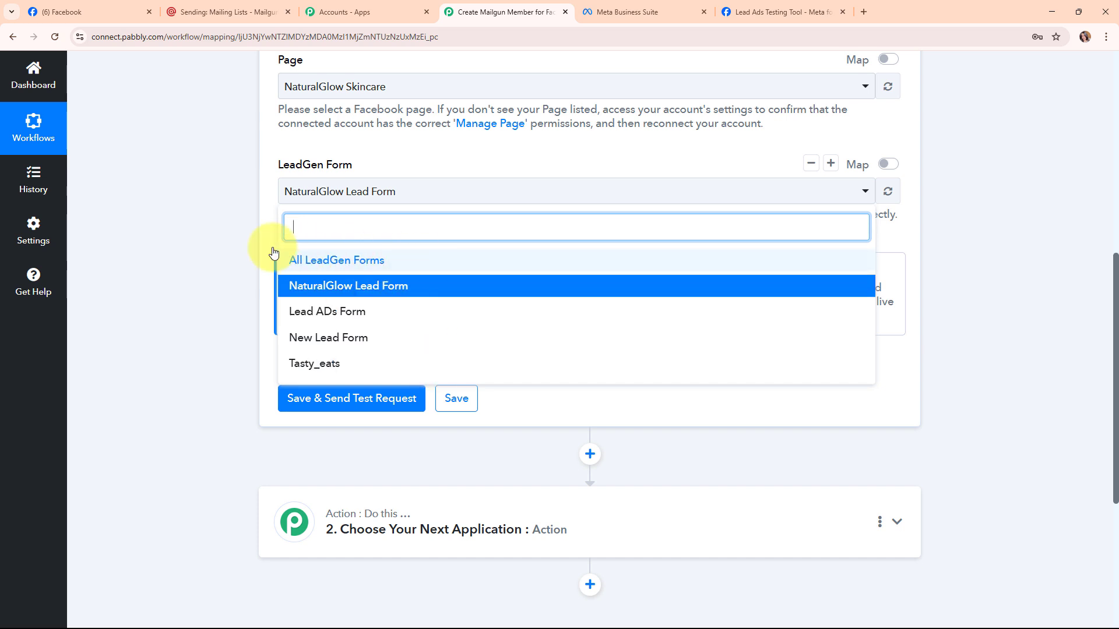
pyautogui.click(218, 207)
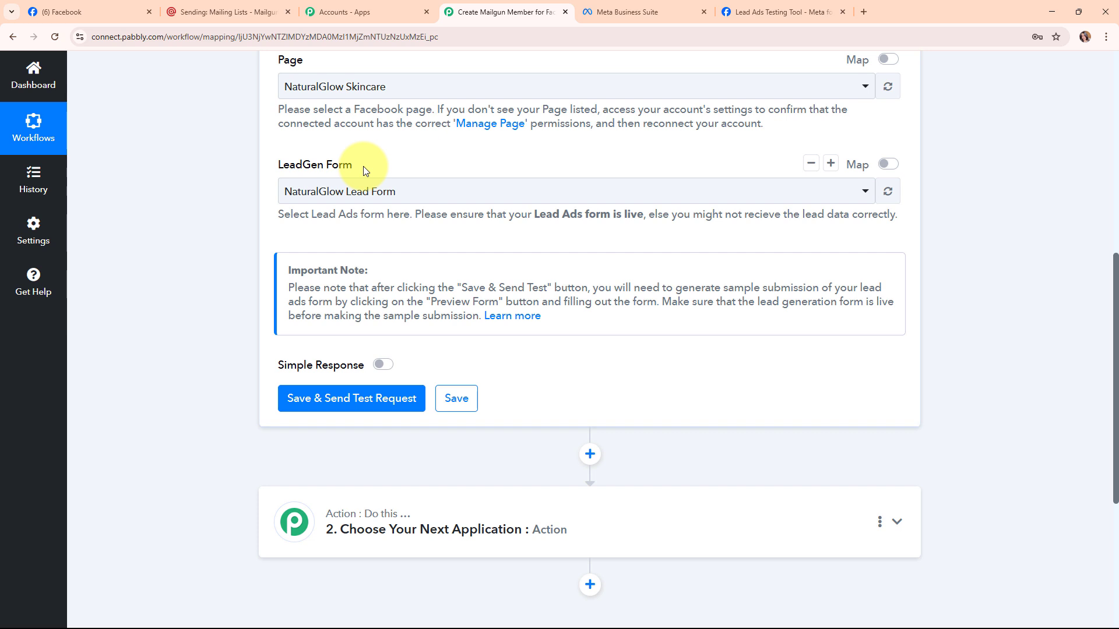
pyautogui.click(308, 401)
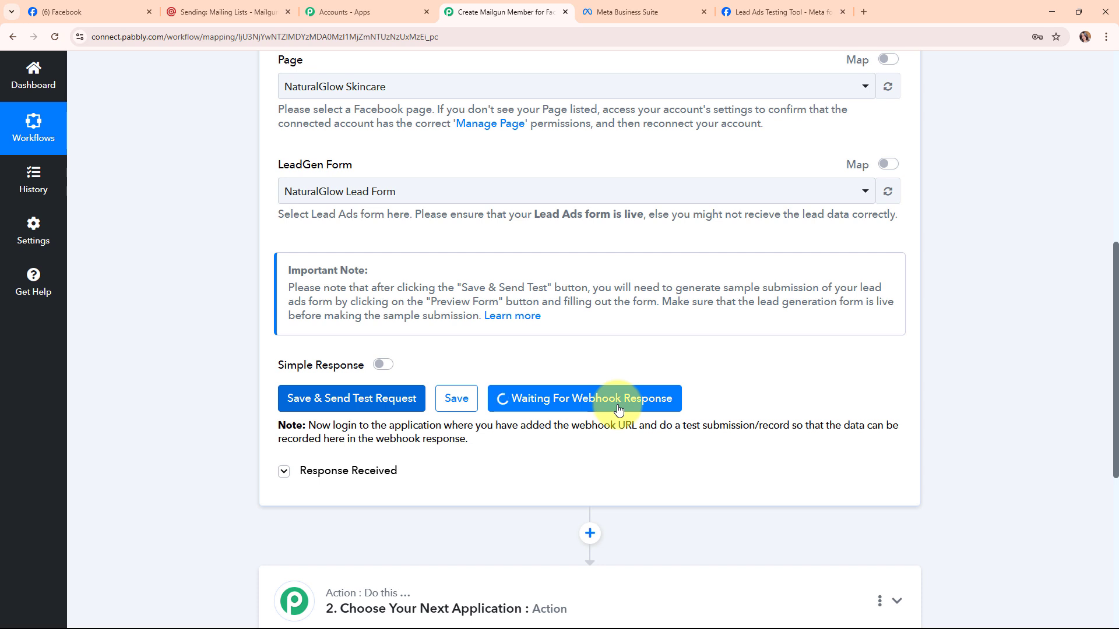
pyautogui.click(781, 7)
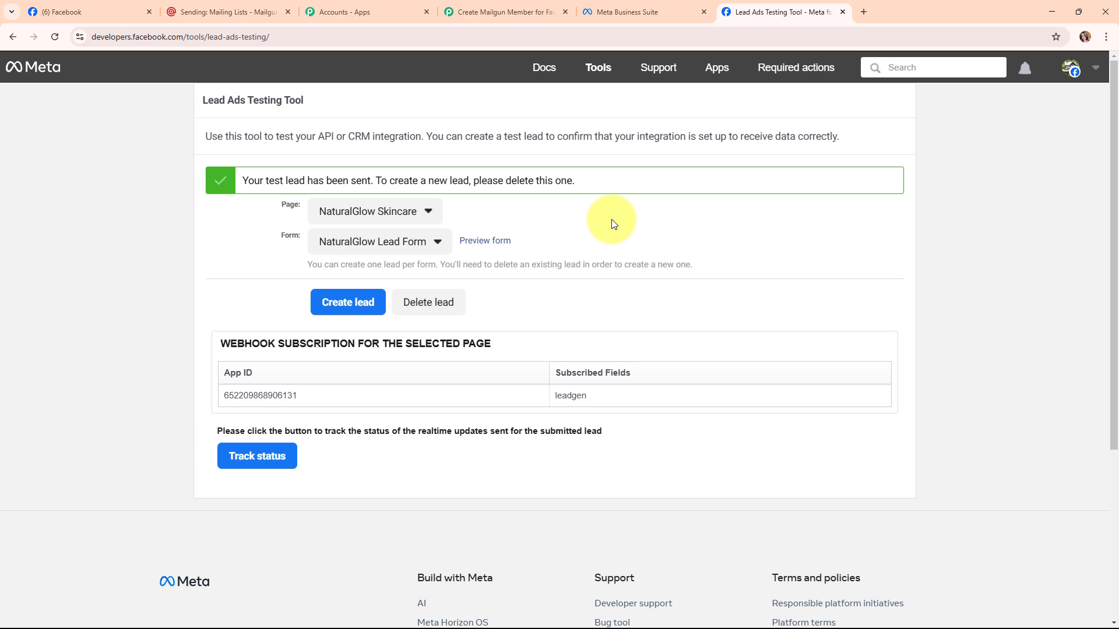
# Delete the existing test lead and reload the Lead Ads Testing Tool.
pyautogui.moveTo(304, 263); pyautogui.dragTo(530, 275)
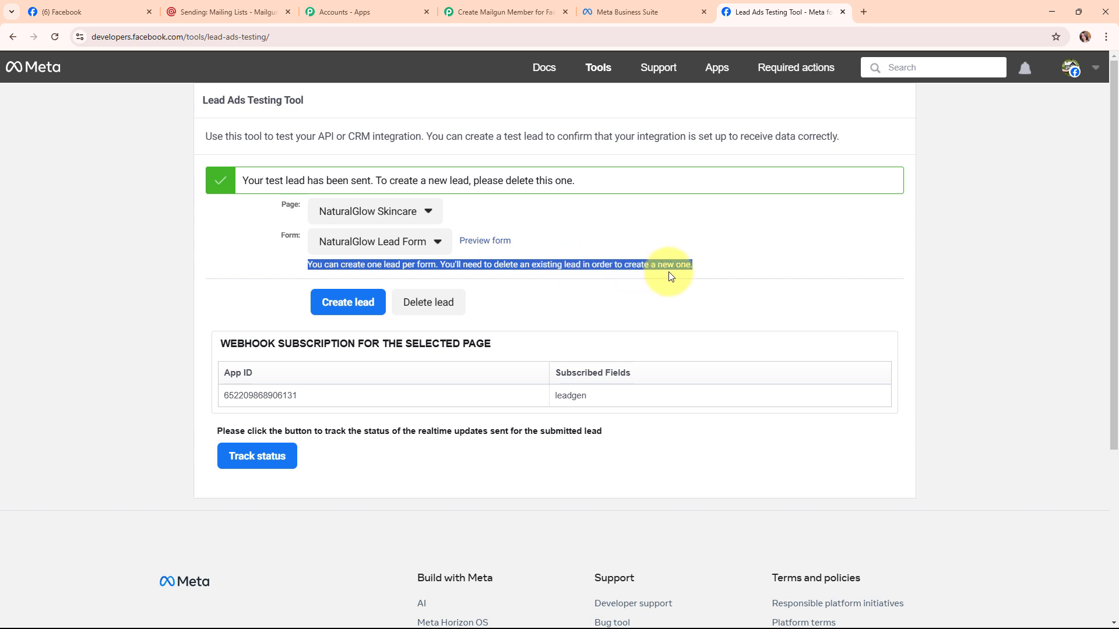
pyautogui.click(428, 303)
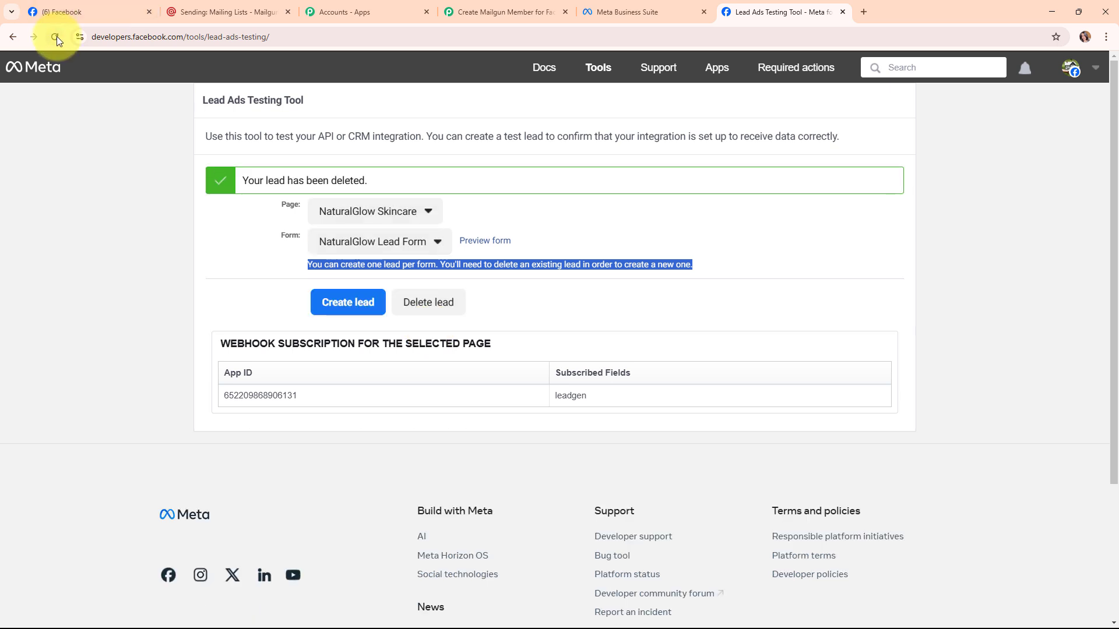
pyautogui.click(56, 37)
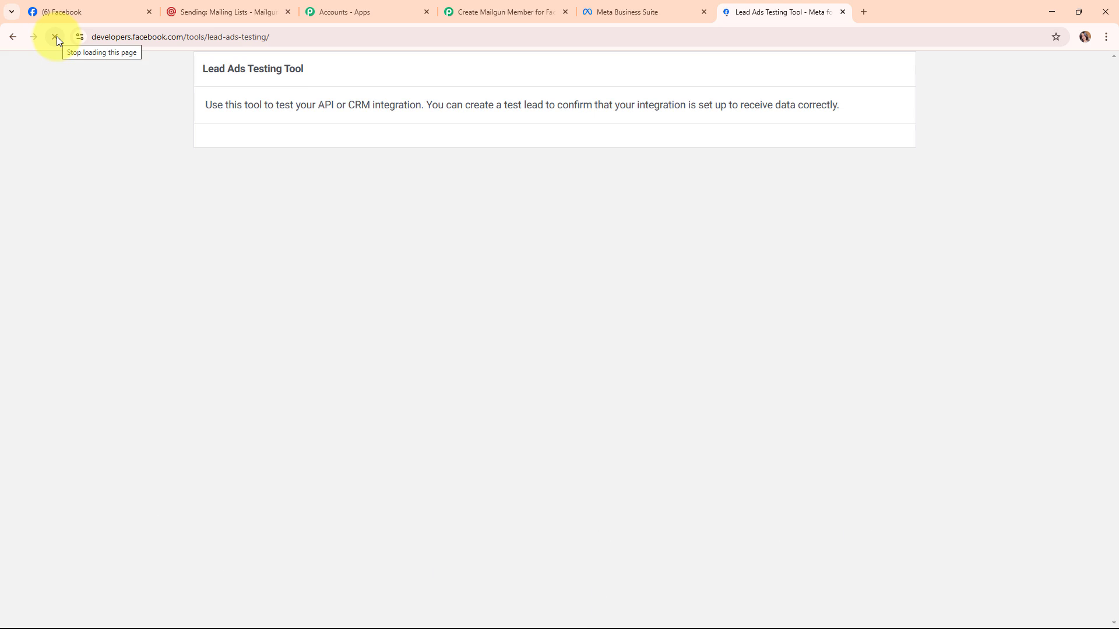
# Select NaturalGlow Skincare as the Page and NaturalGlow Lead Form as the Form.
pyautogui.click(373, 193)
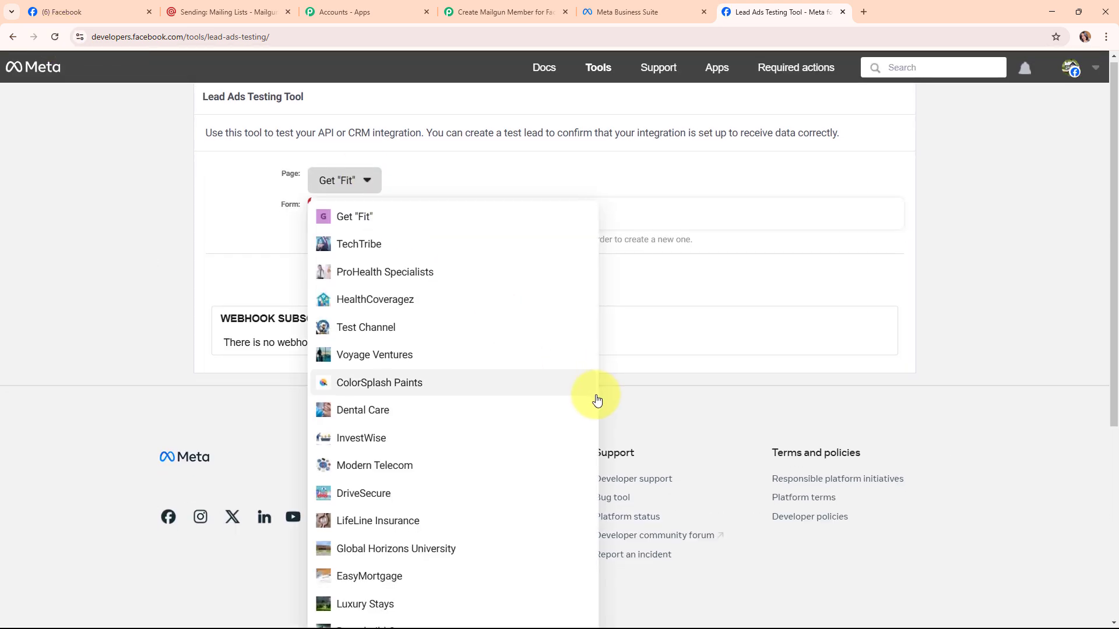
pyautogui.scroll(-5, 596, 390)
pyautogui.click(420, 412)
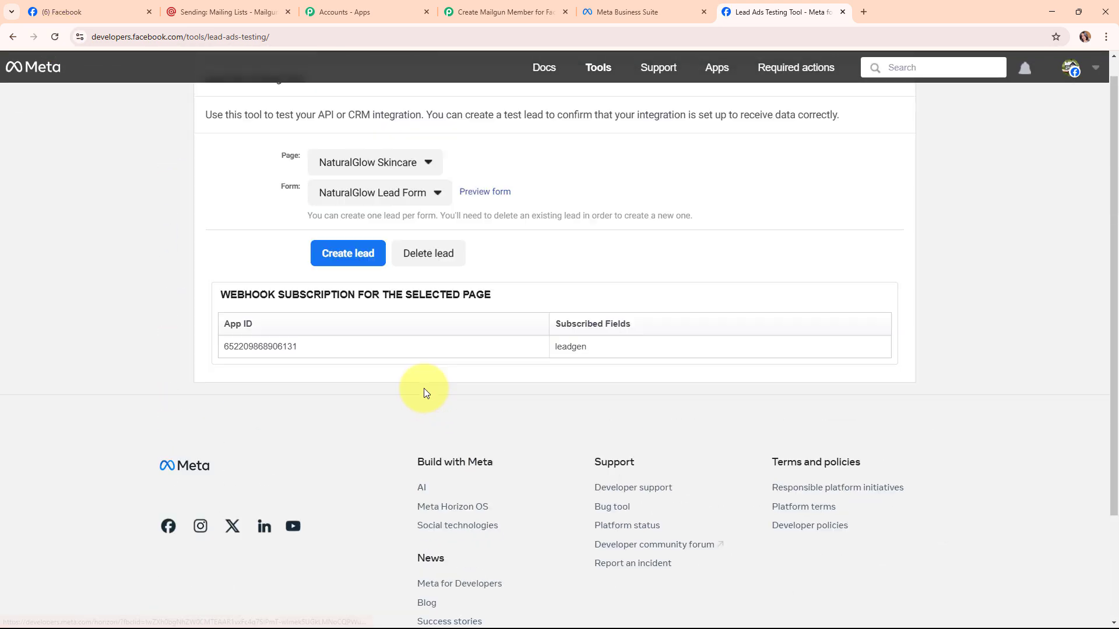
pyautogui.click(350, 225)
pyautogui.click(349, 241)
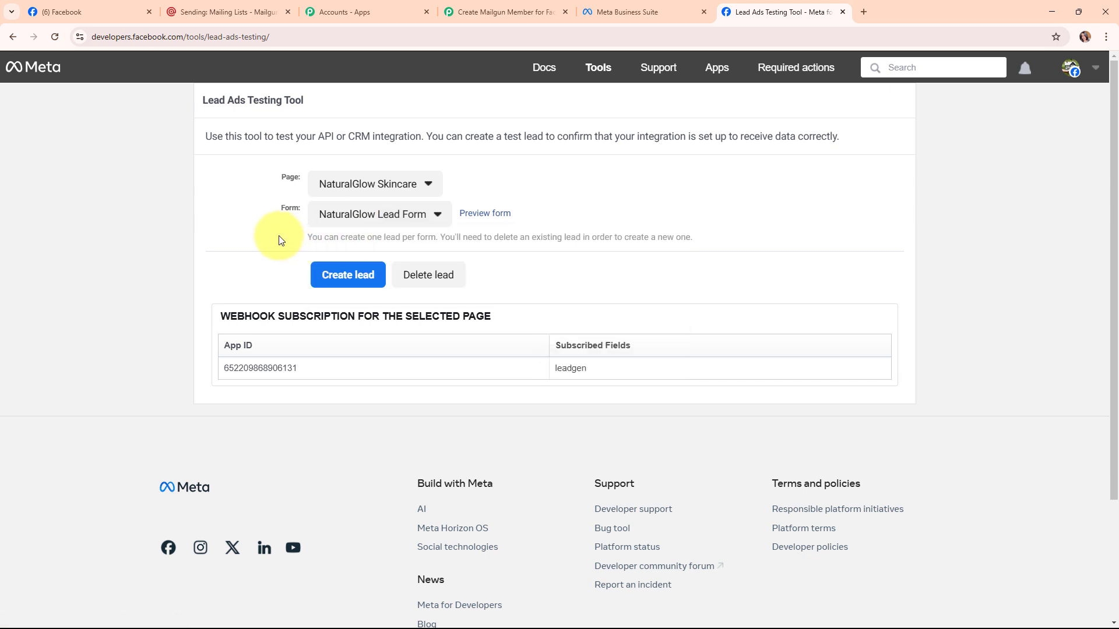
# Preview the lead form and pick Dry as the skin type.
pyautogui.click(501, 216)
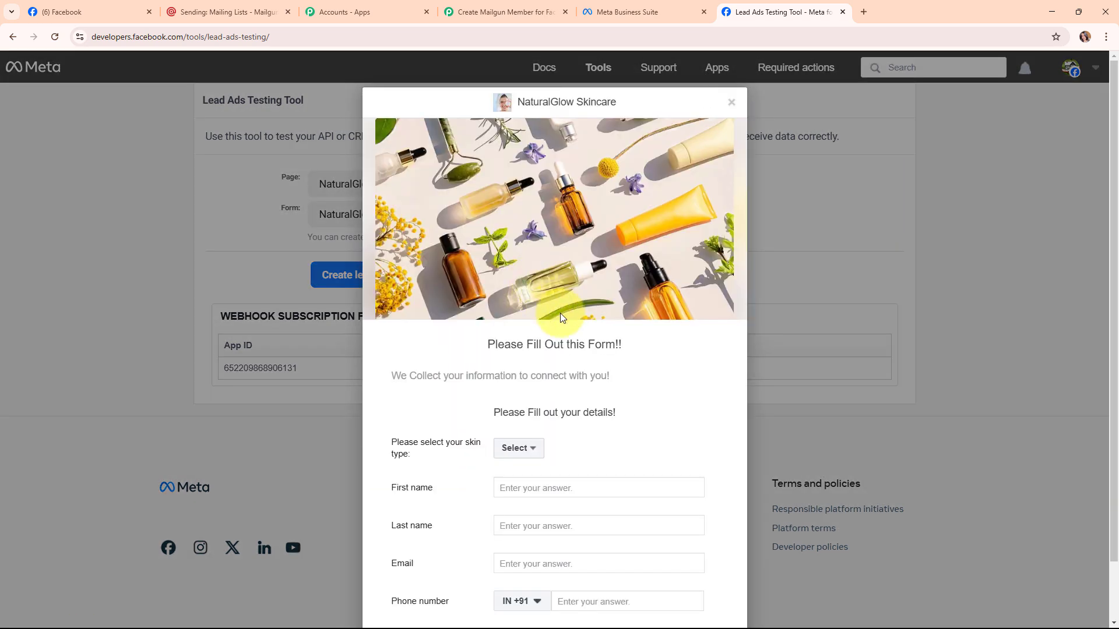
pyautogui.scroll(-1, 636, 324)
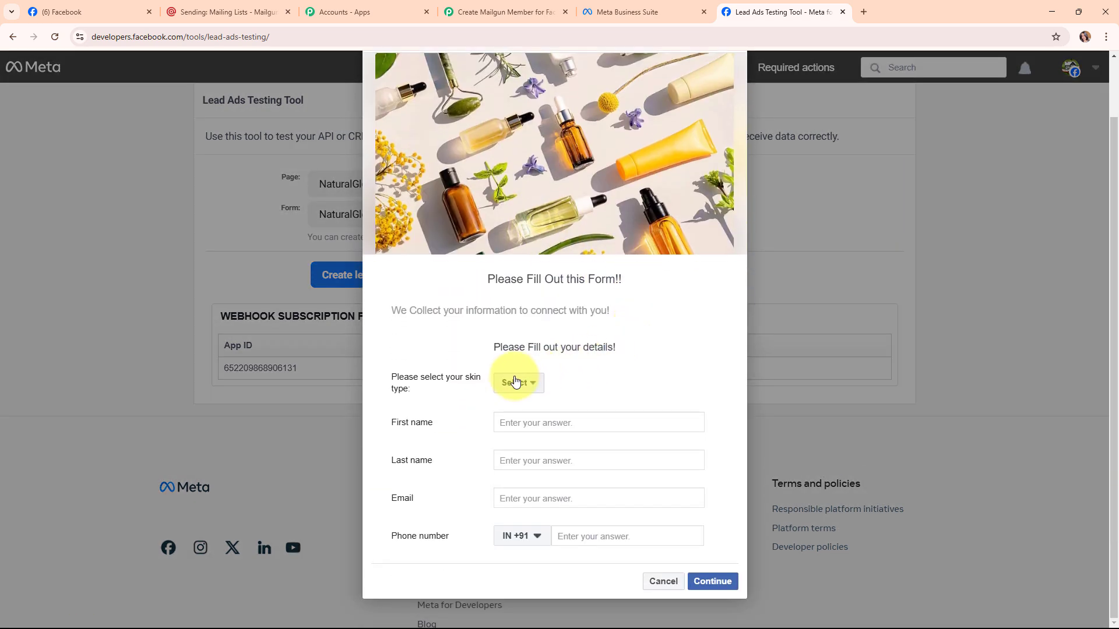
pyautogui.click(514, 384)
pyautogui.click(519, 417)
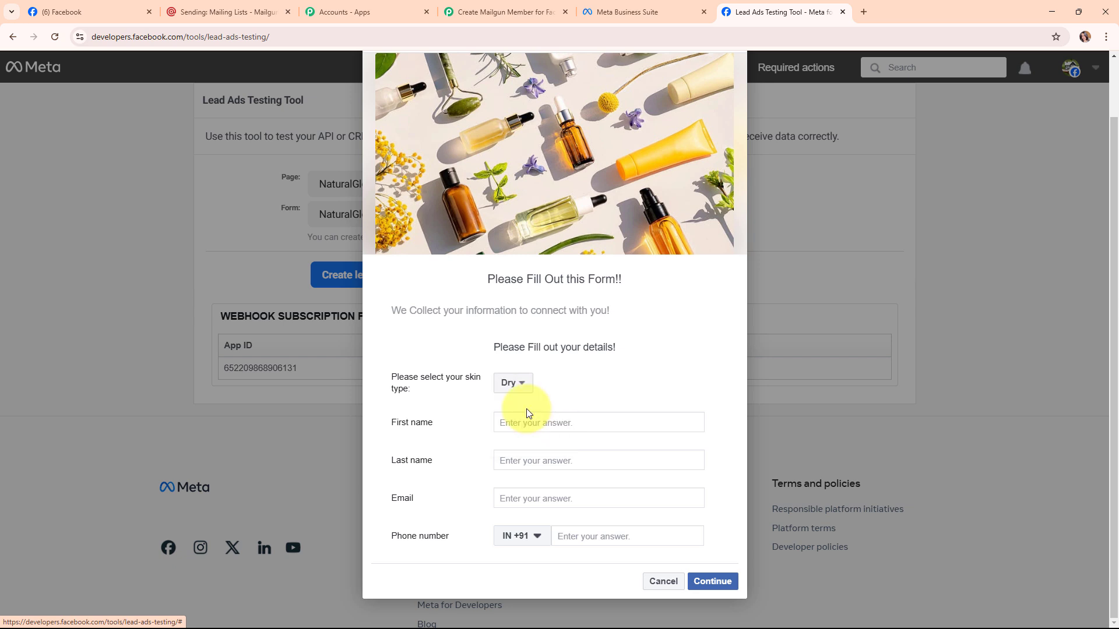
# Fill in the test lead's first name, last name, e-mail address and phone number.
pyautogui.click(552, 425)
pyautogui.write('Demo')
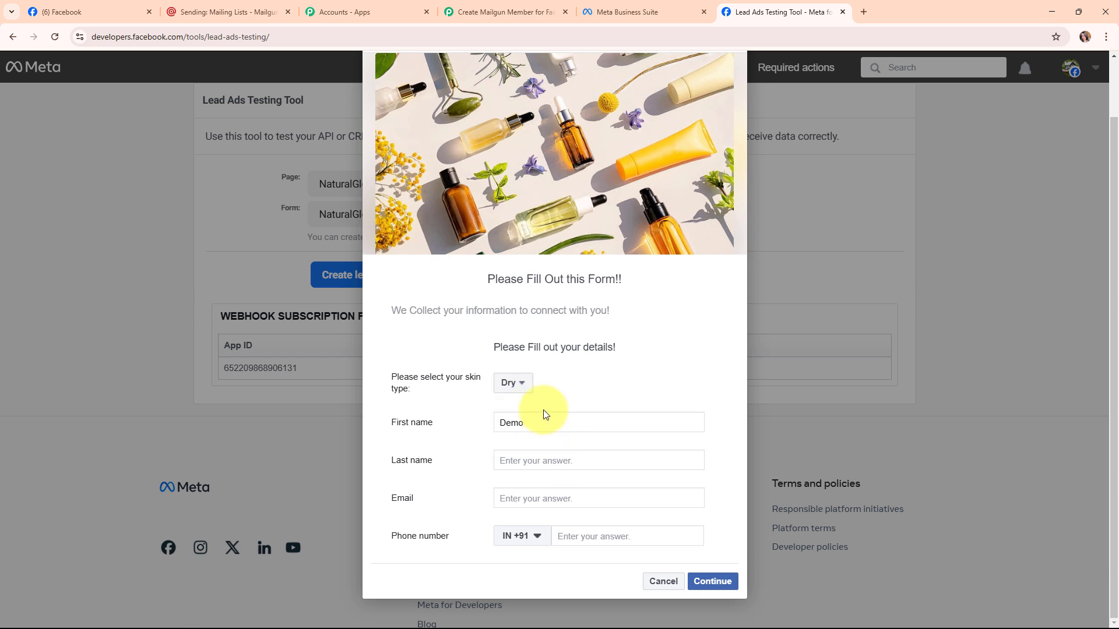
pyautogui.click(569, 460)
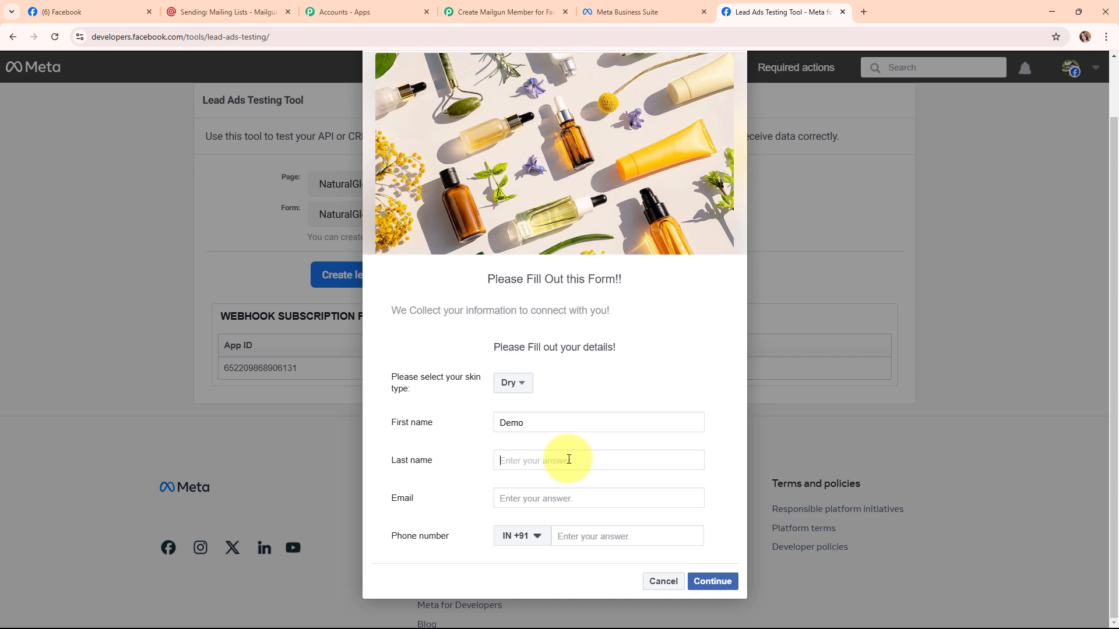
pyautogui.write('Lead')
pyautogui.click(574, 497)
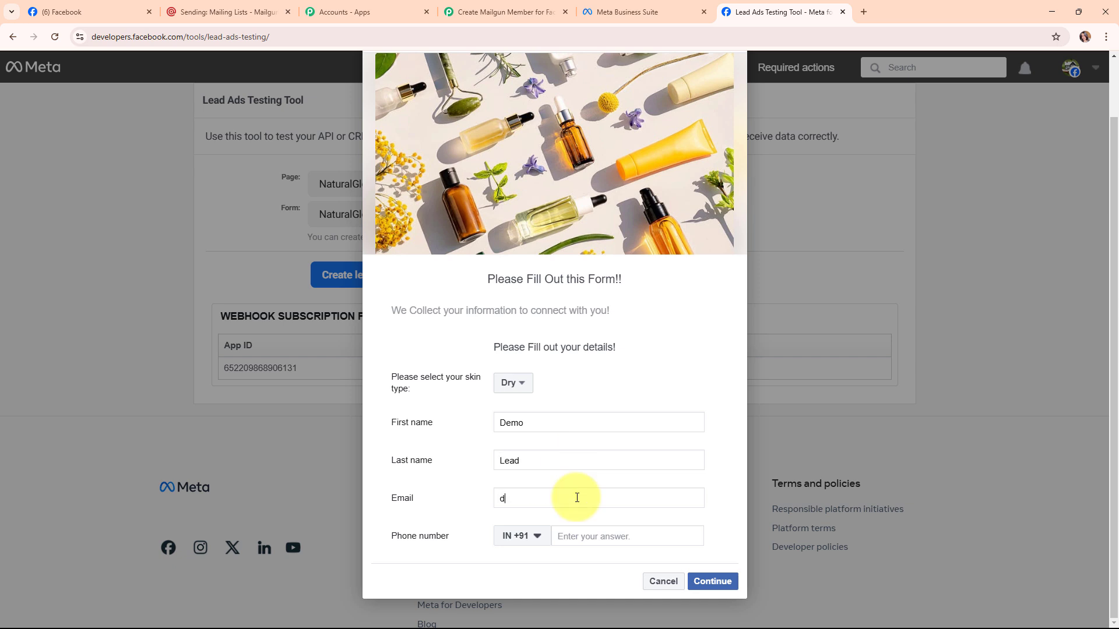
pyautogui.click(567, 537)
# Continue past the terms page and submit the test lead.
pyautogui.click(727, 583)
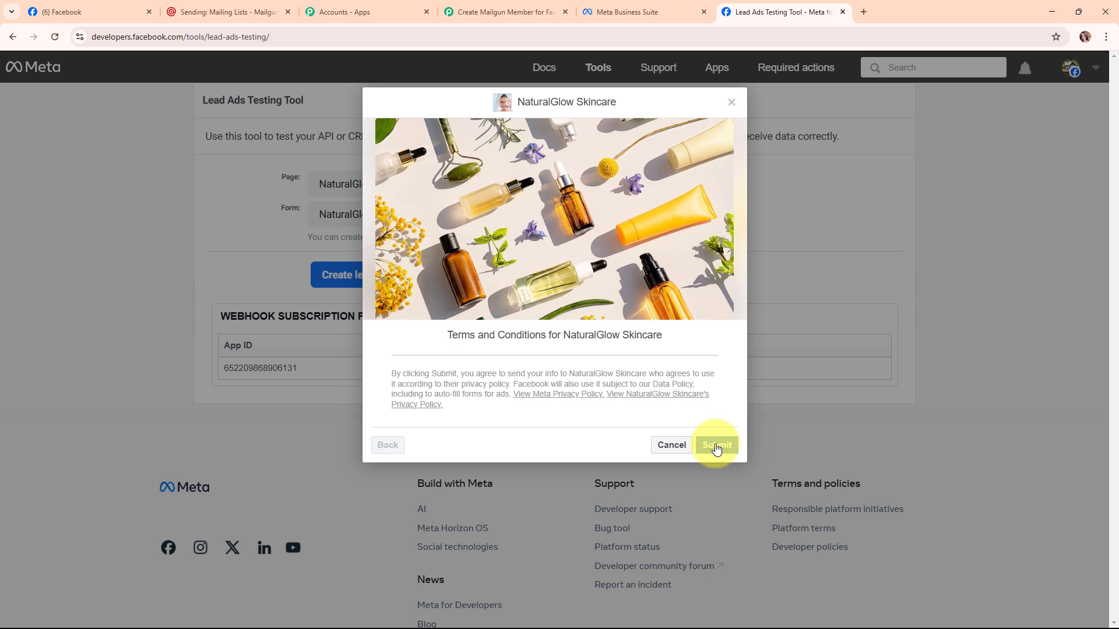
pyautogui.click(716, 446)
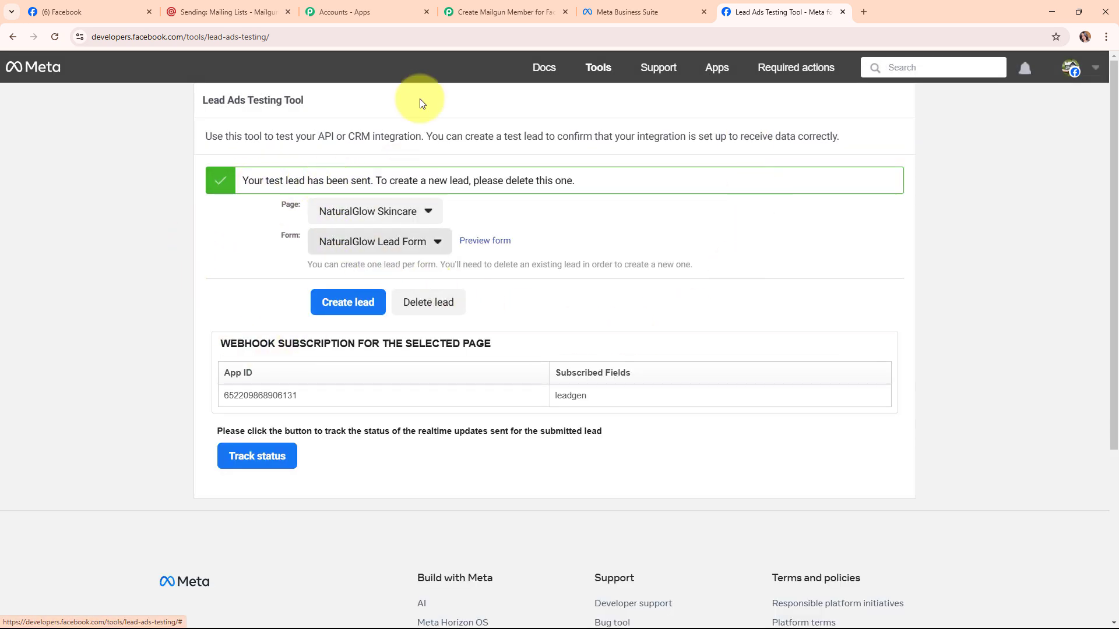
pyautogui.click(490, 7)
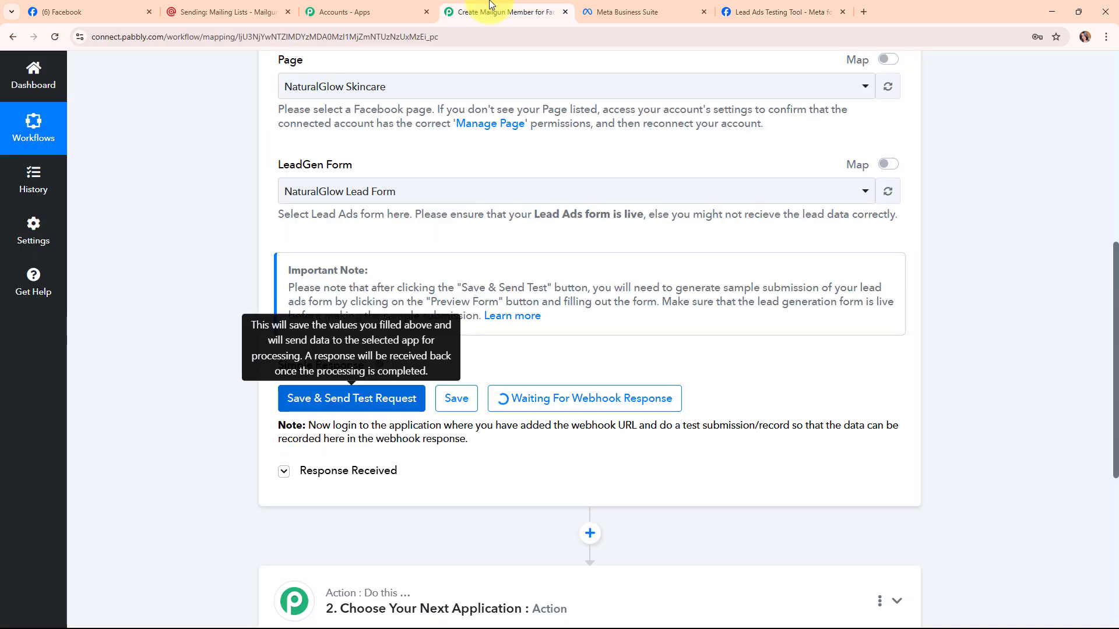
# Review the captured test lead in Response Received, then collapse the Facebook Lead Ads trigger.
pyautogui.scroll(-6, 964, 472)
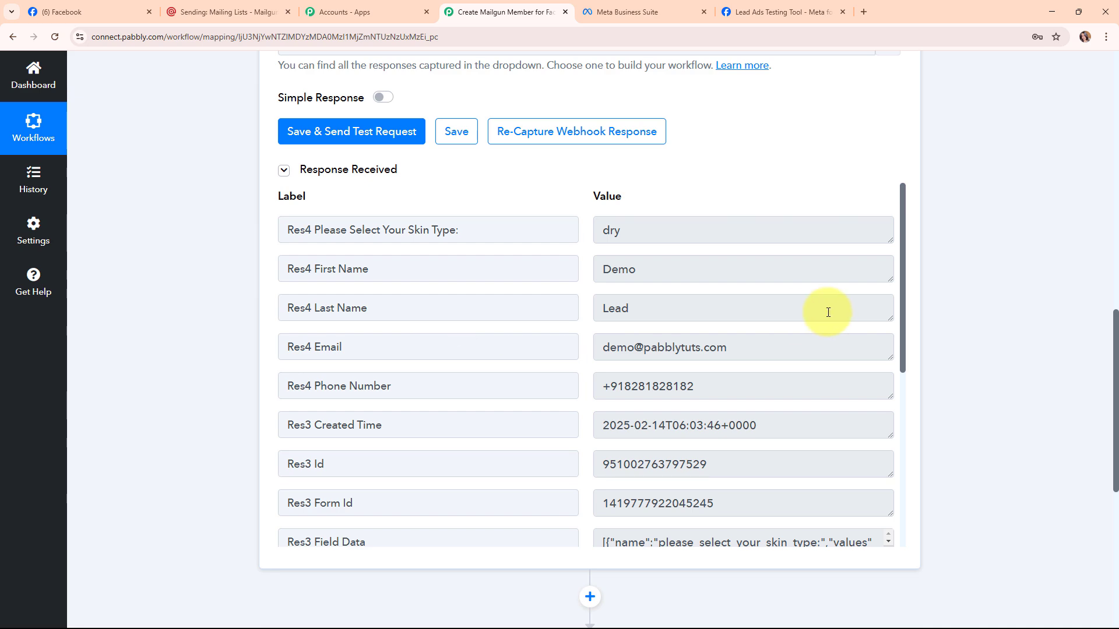
pyautogui.scroll(-1, 732, 445)
pyautogui.scroll(-5, 729, 443)
pyautogui.scroll(5, 1003, 524)
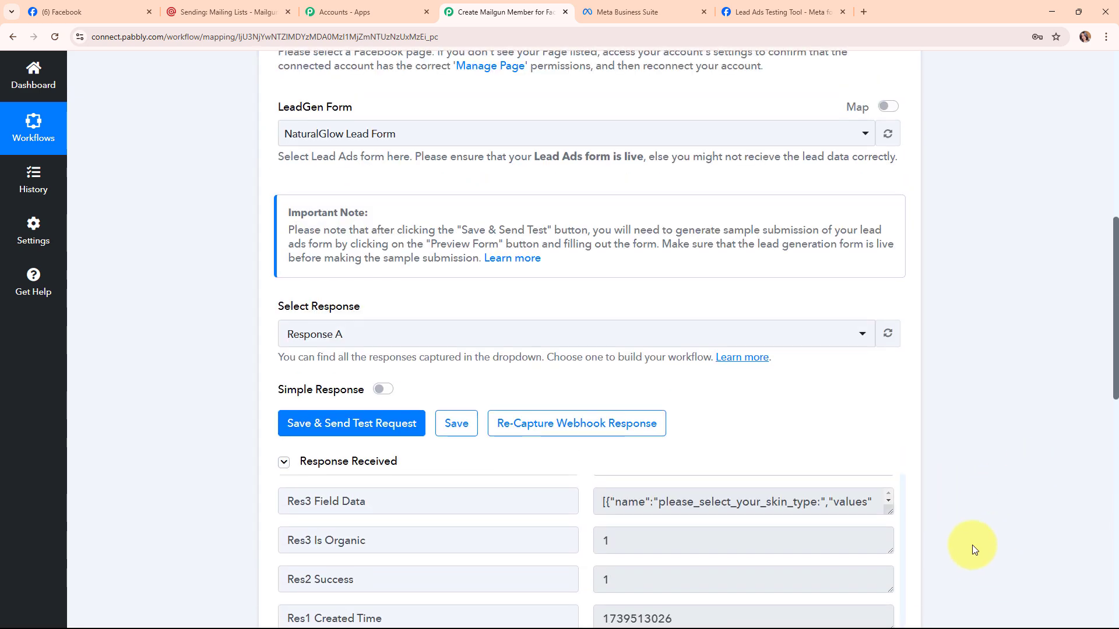
pyautogui.scroll(9, 975, 552)
pyautogui.click(900, 292)
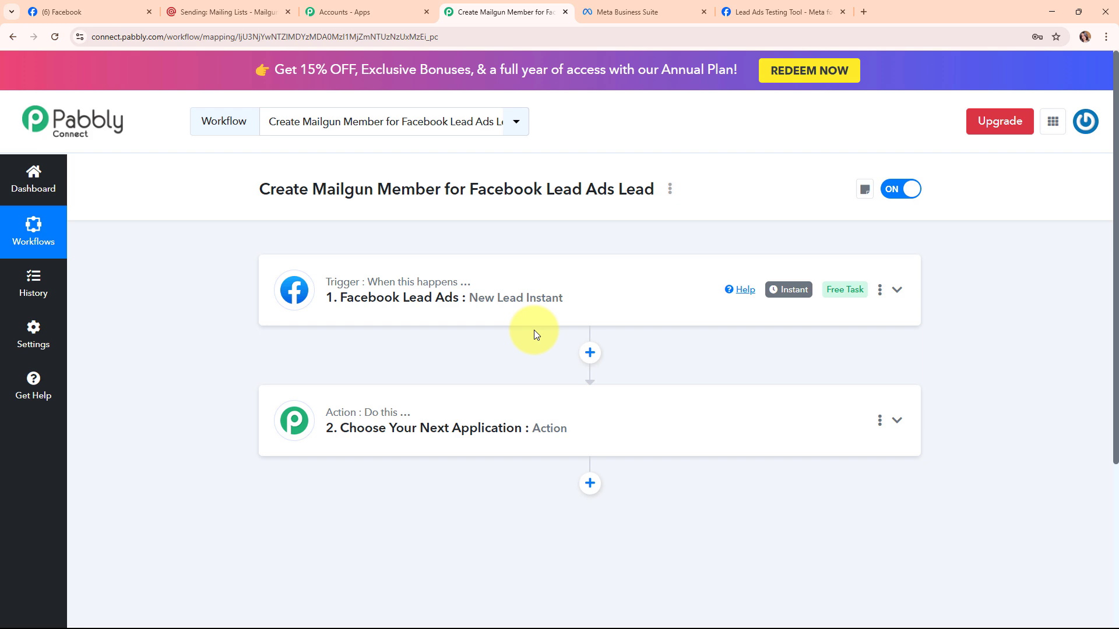
# Make Mailgun with the New Mailing List Member event the action and begin connecting the account.
pyautogui.click(436, 401)
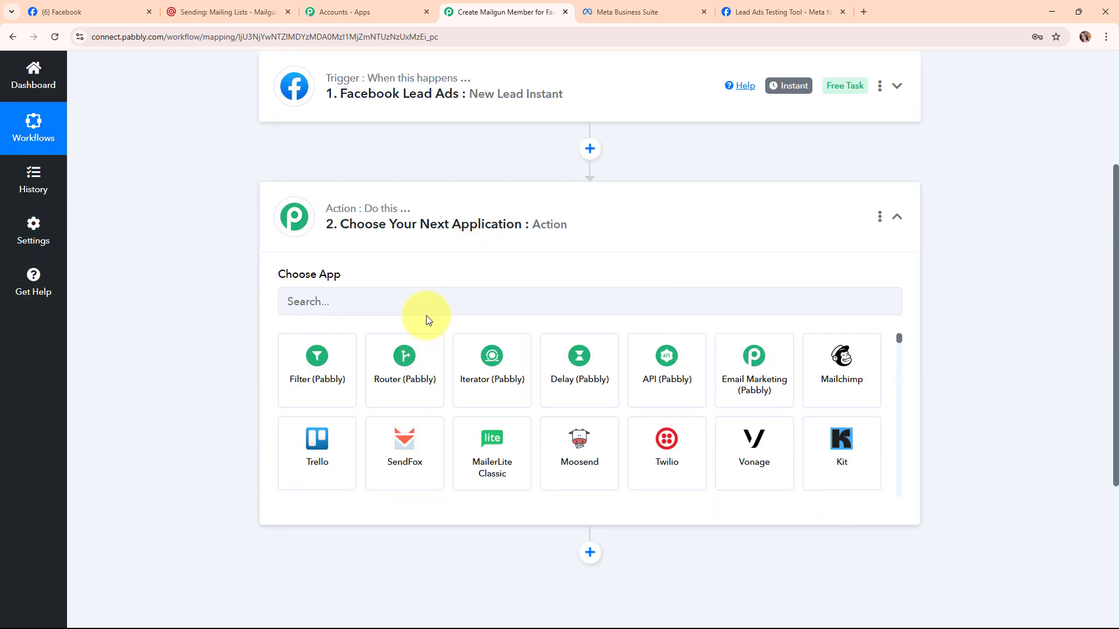
pyautogui.click(426, 303)
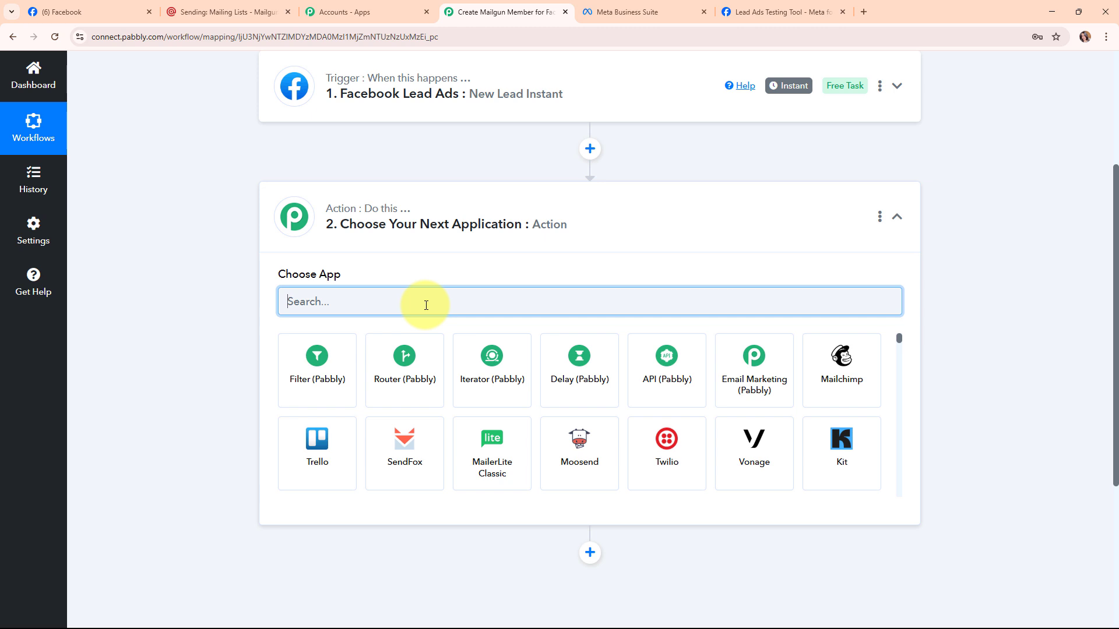
pyautogui.write('mai')
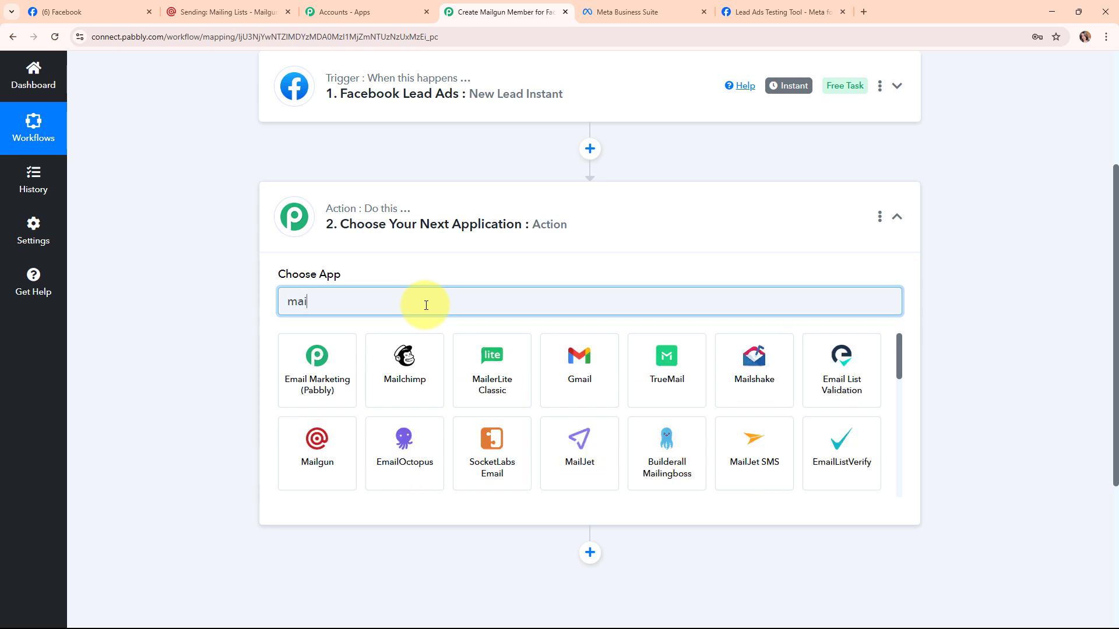
pyautogui.write('lgu')
pyautogui.click(350, 369)
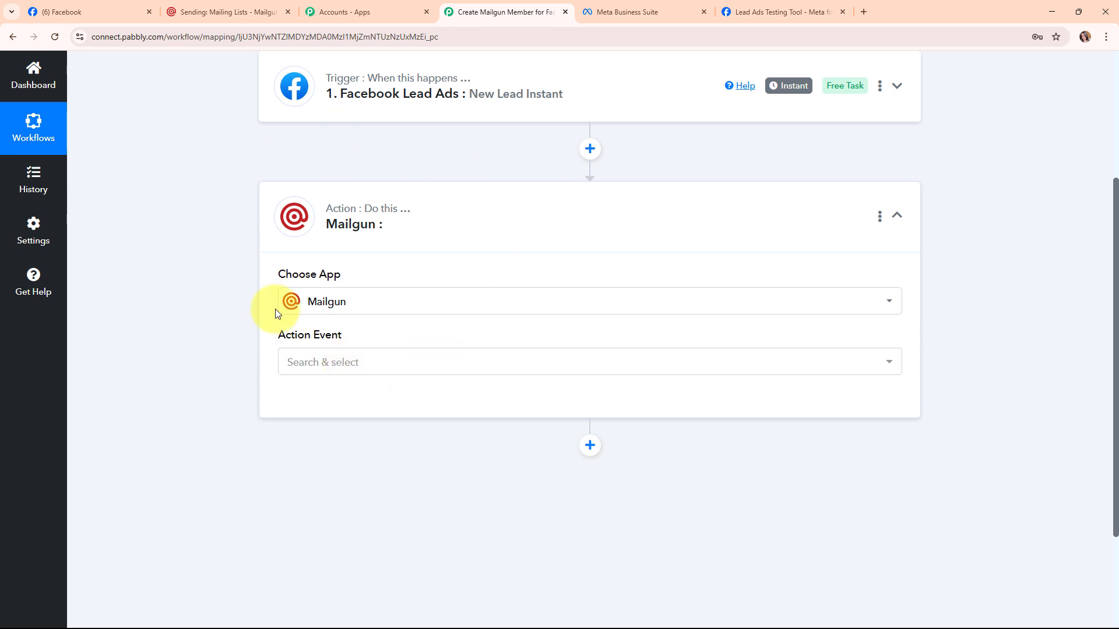
pyautogui.click(399, 365)
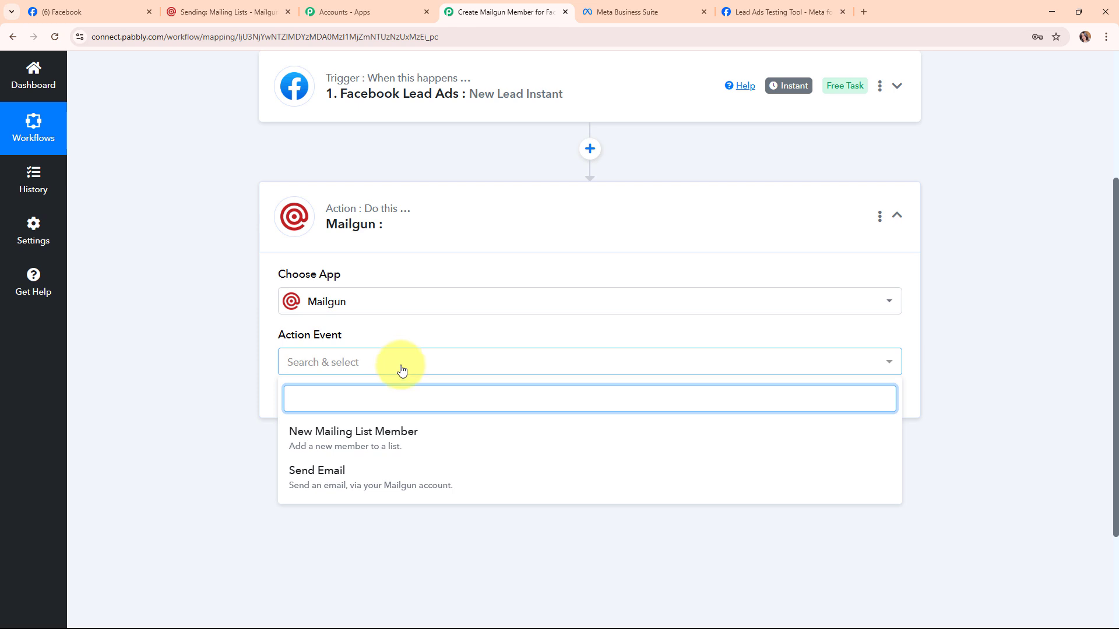
pyautogui.click(417, 434)
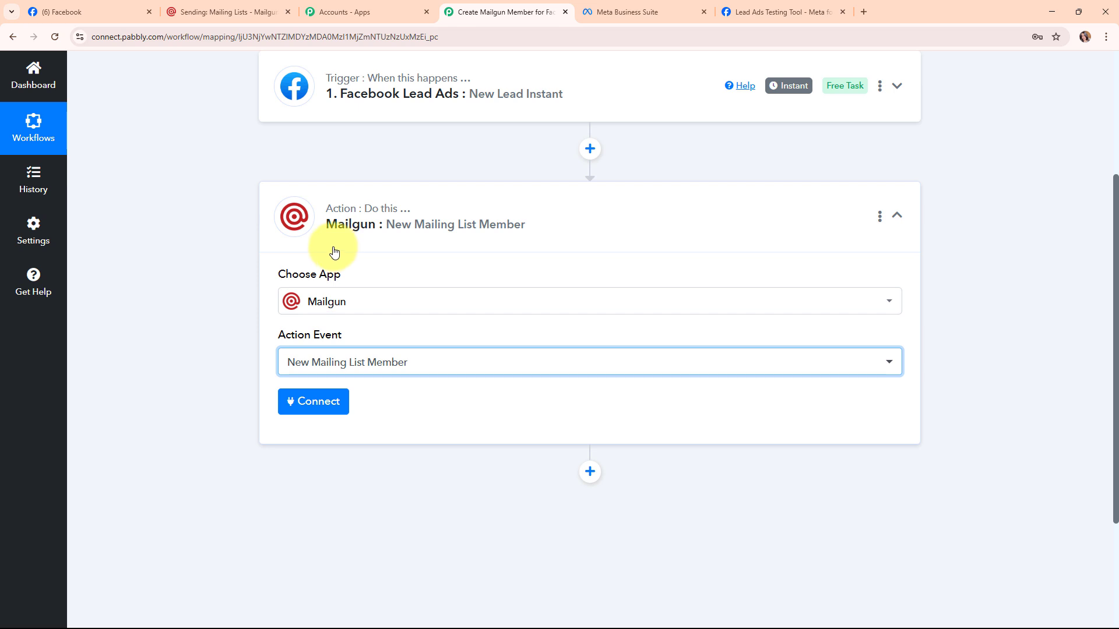
pyautogui.click(316, 402)
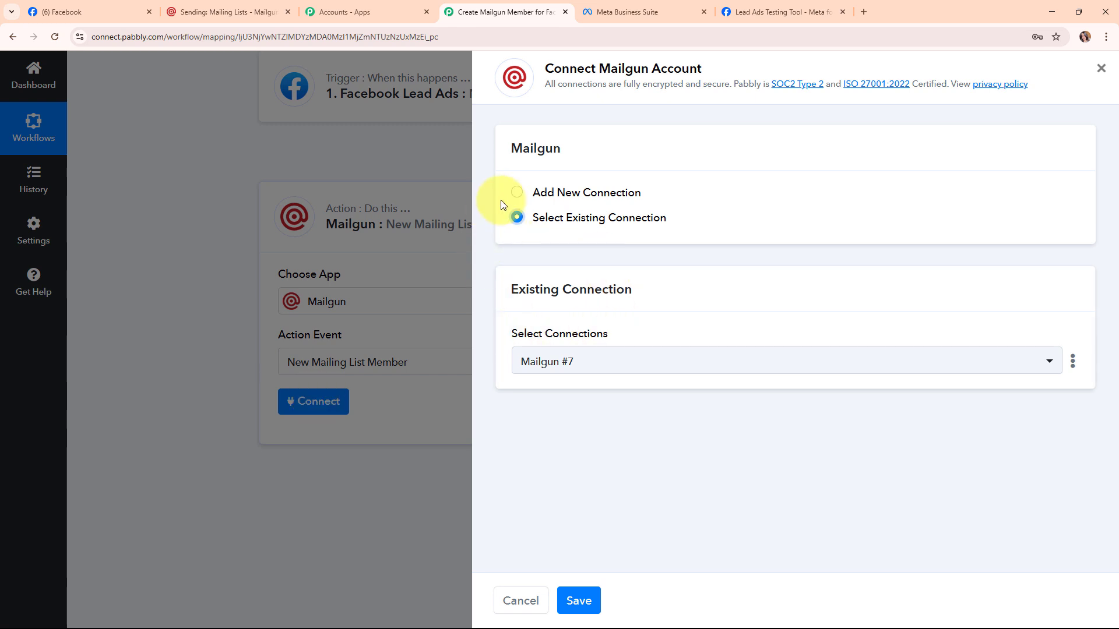
# Start a new Mailgun connection and read its API Key instructions.
pyautogui.click(517, 194)
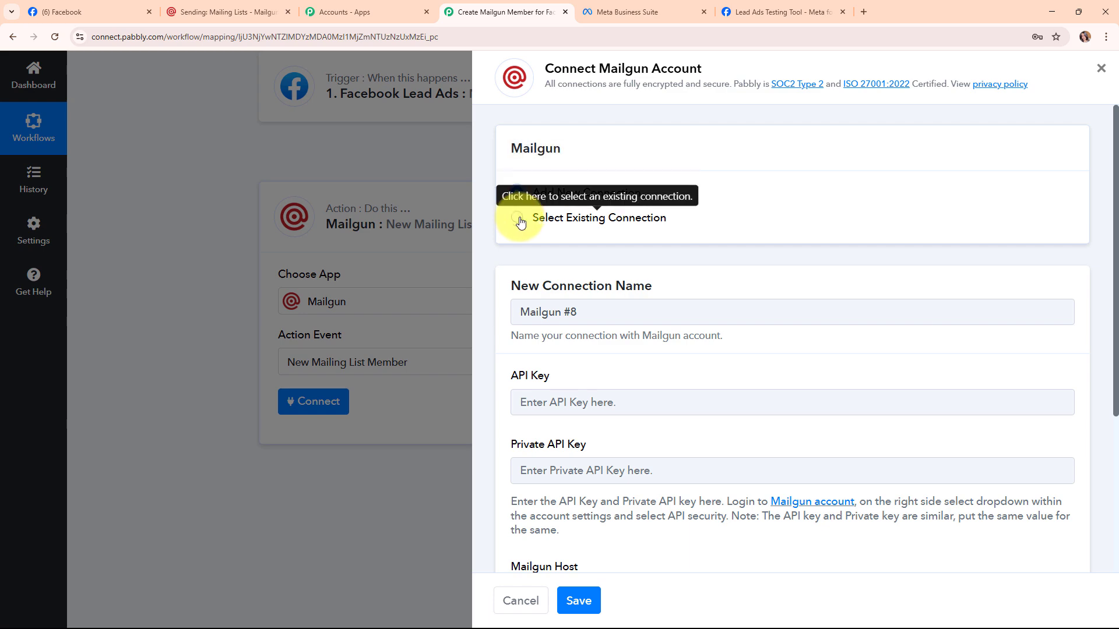
pyautogui.scroll(-1, 685, 308)
pyautogui.scroll(-3, 685, 307)
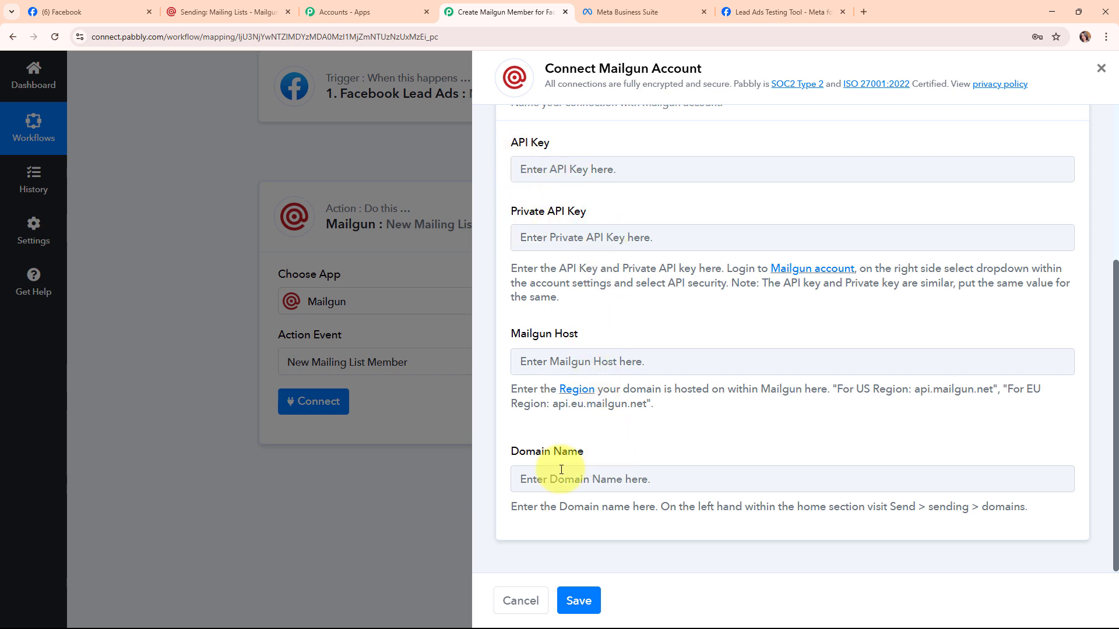
pyautogui.scroll(1, 592, 458)
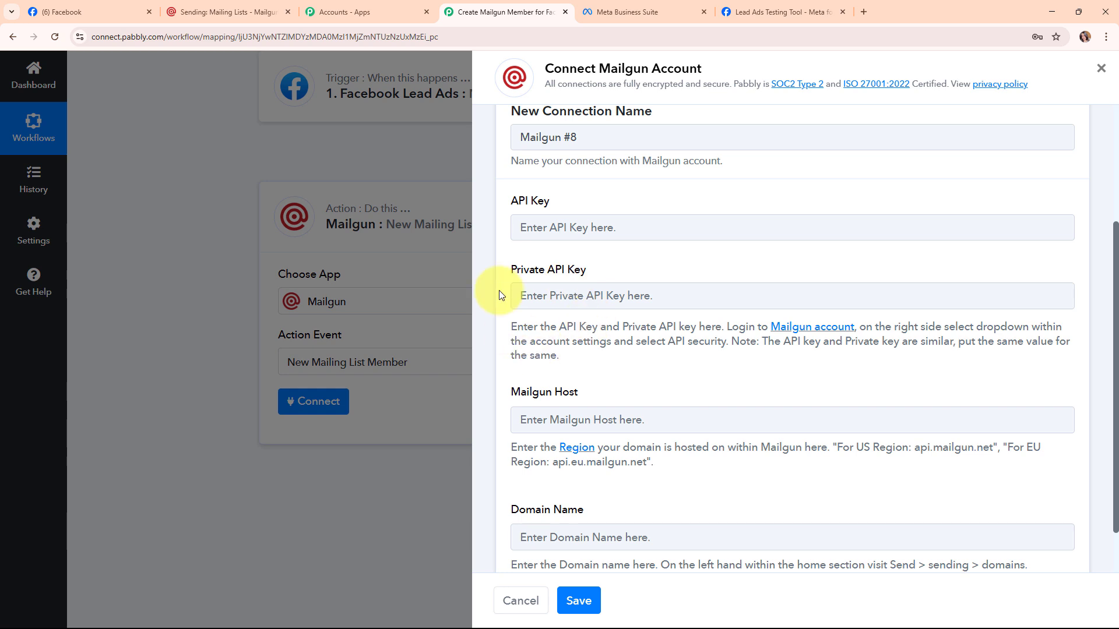
pyautogui.moveTo(512, 326); pyautogui.dragTo(653, 373)
pyautogui.click(737, 380)
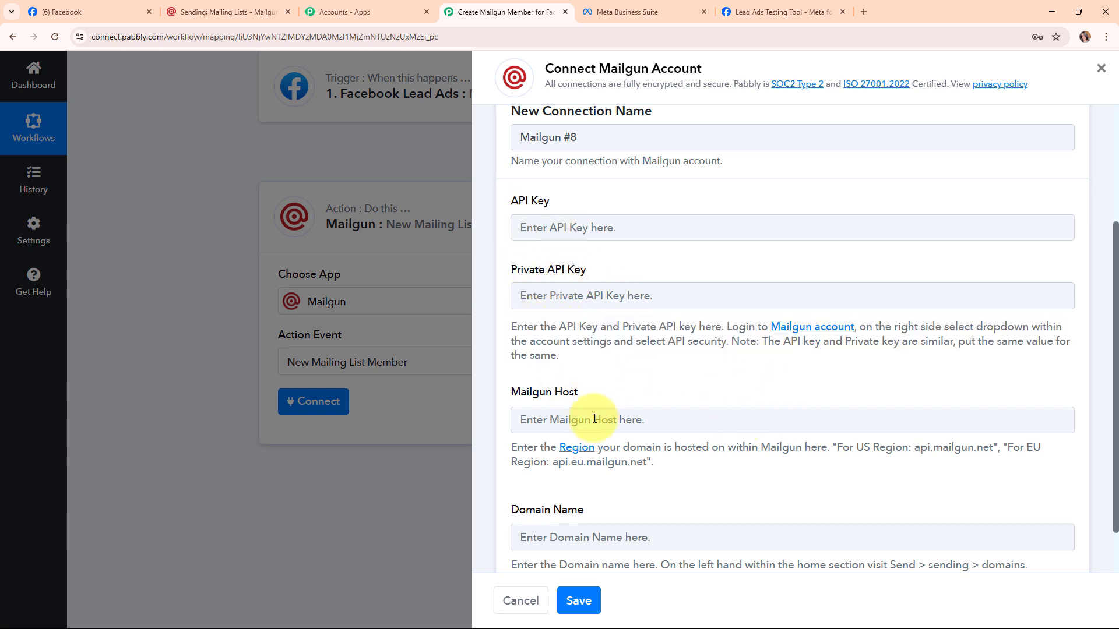
pyautogui.click(220, 6)
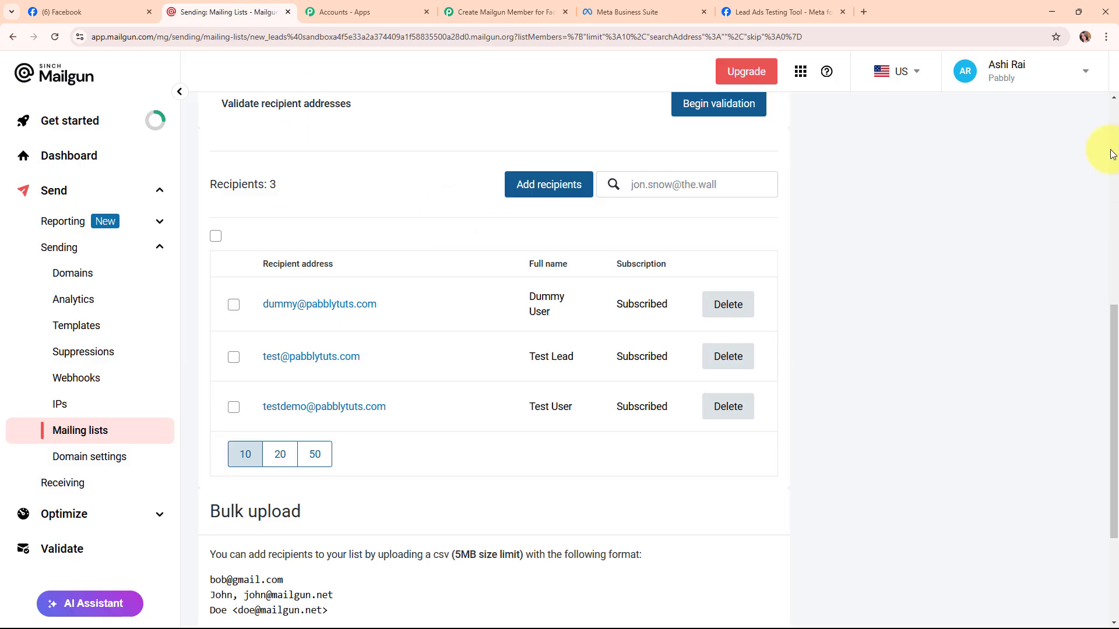
# Create a Mailgun API key described 'New Lead' under API Security and copy it.
pyautogui.click(1082, 75)
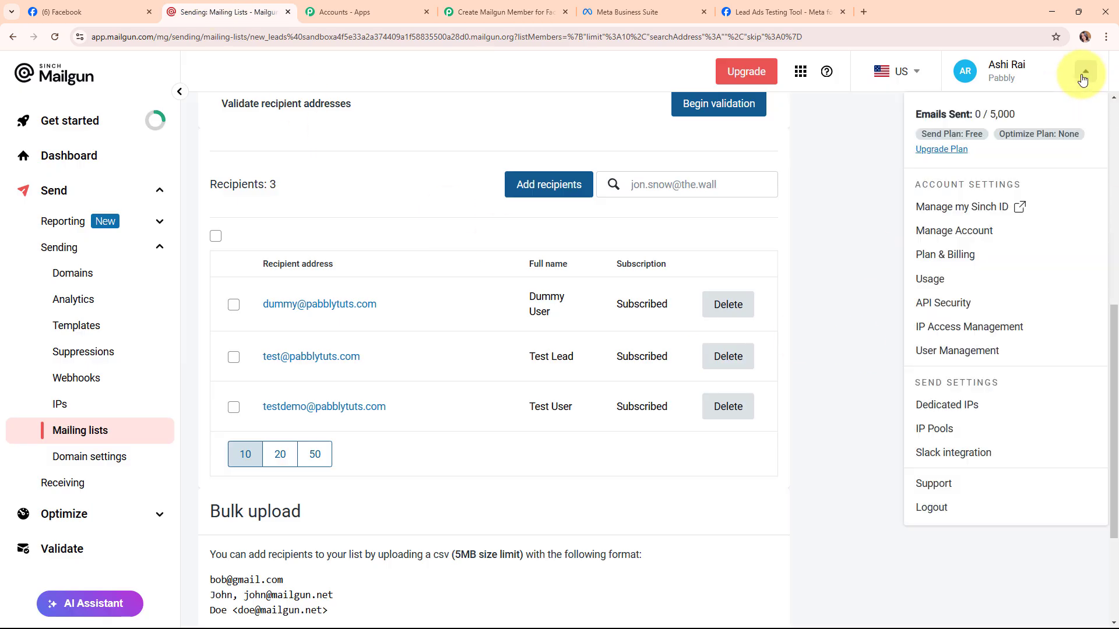
pyautogui.click(944, 304)
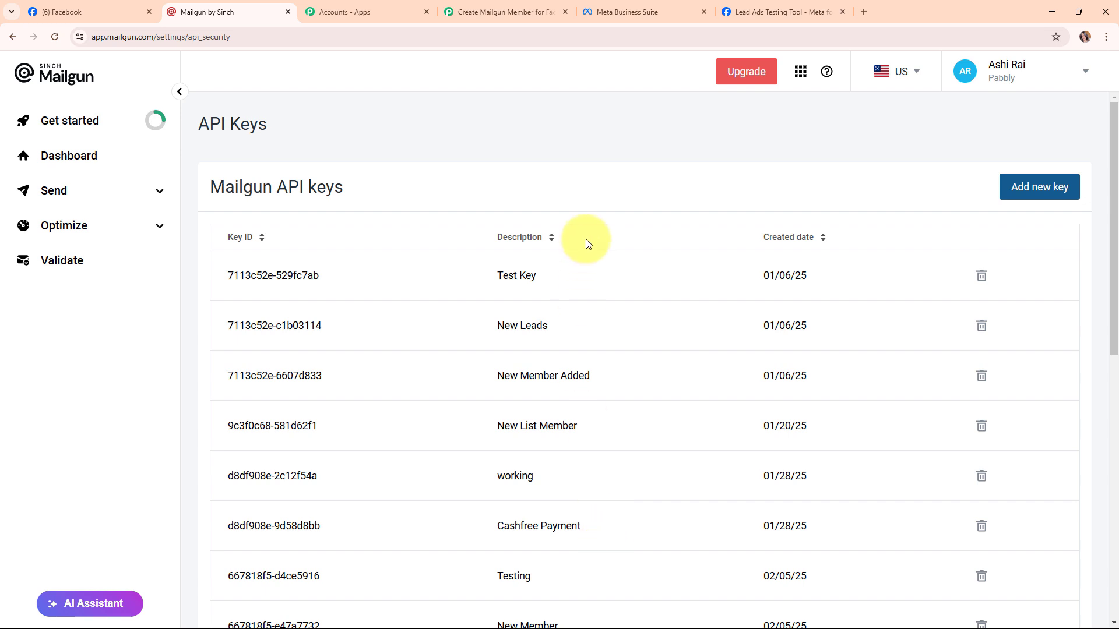
pyautogui.click(1039, 186)
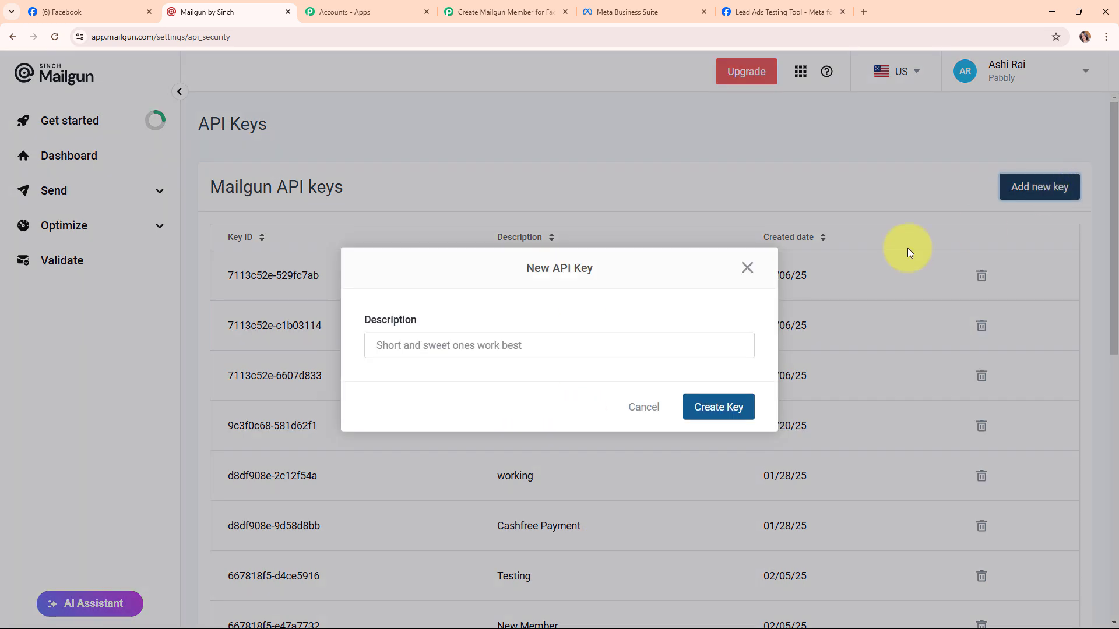
pyautogui.click(494, 345)
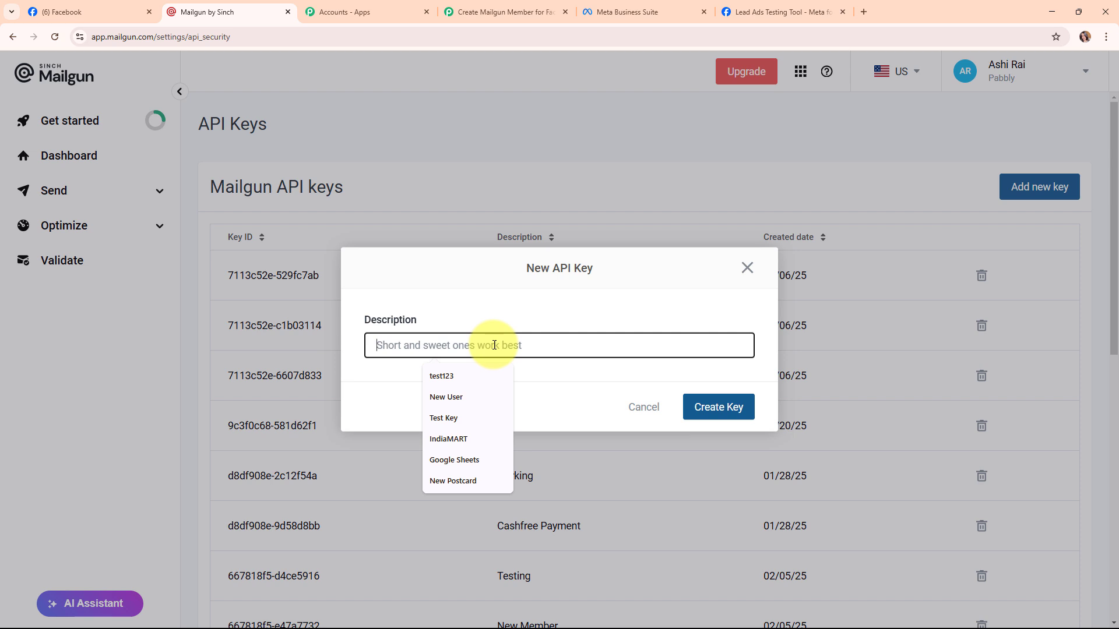
pyautogui.write('New Lead')
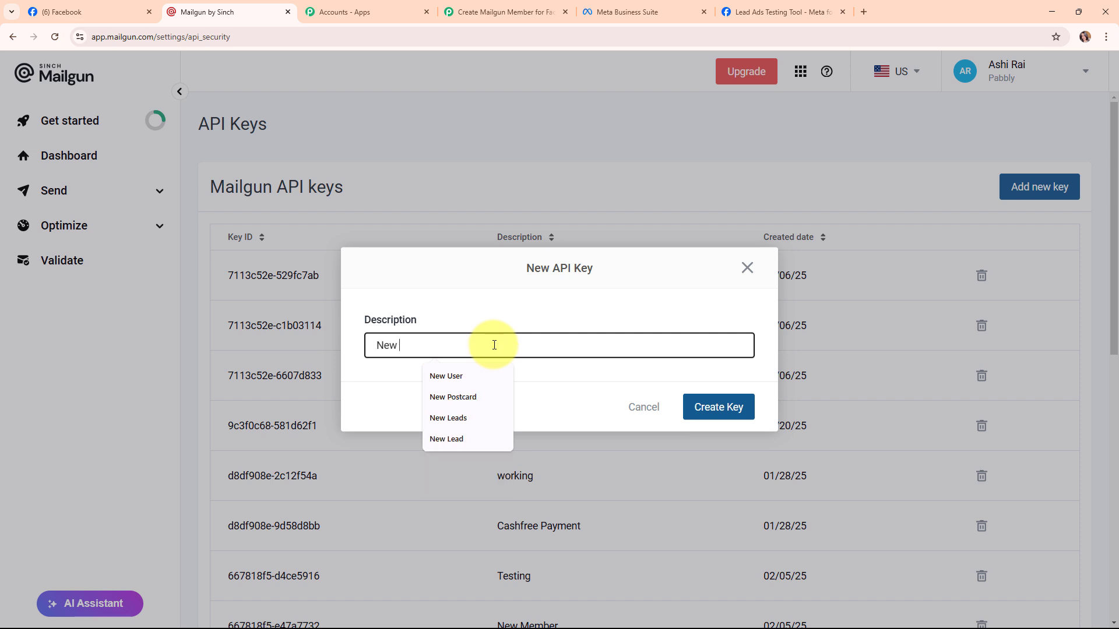
pyautogui.click(709, 408)
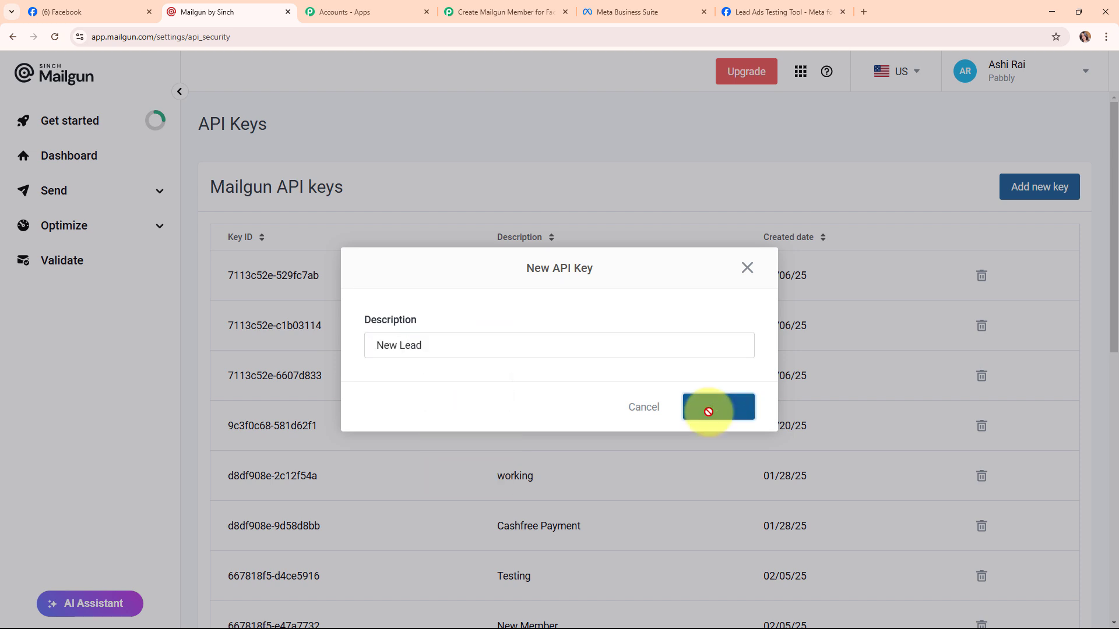
pyautogui.click(737, 403)
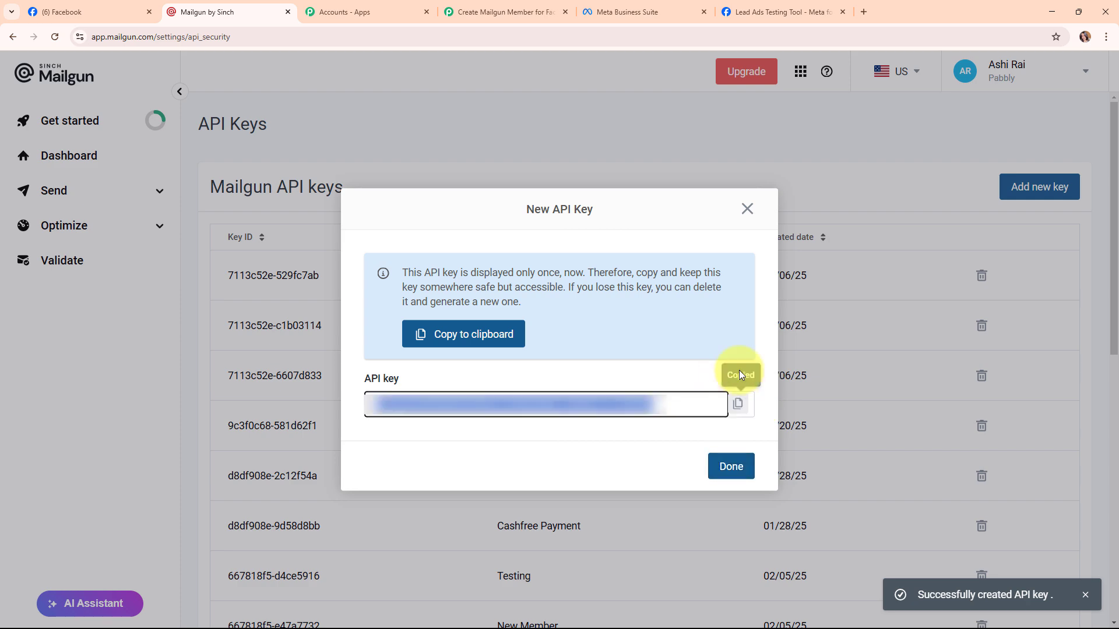
pyautogui.click(747, 208)
pyautogui.click(503, 11)
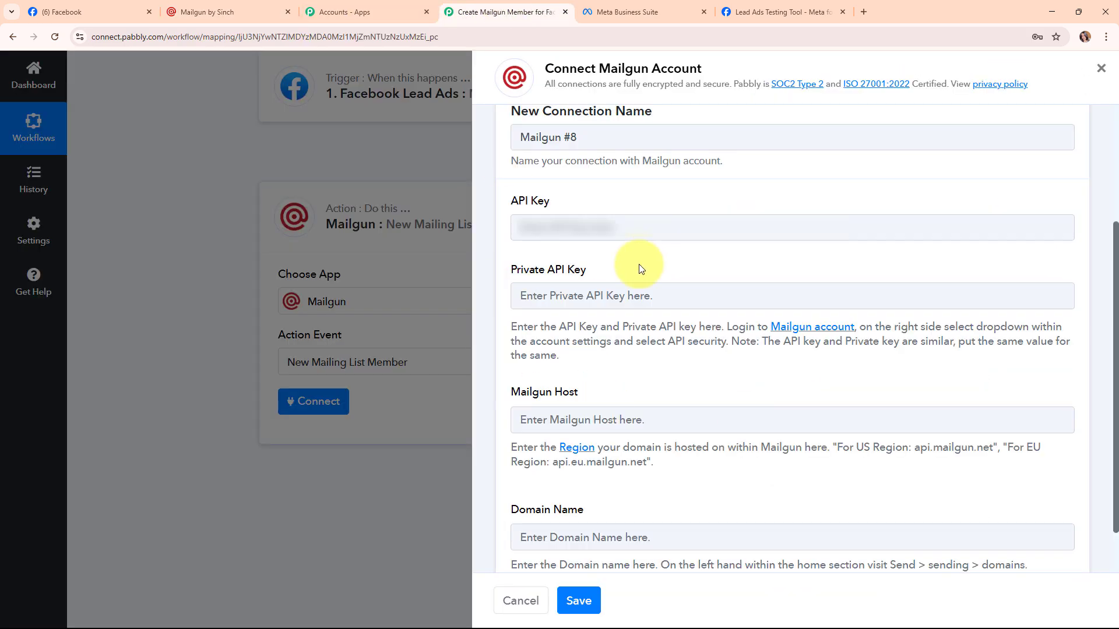
# Paste the new Mailgun key into both the API Key and Private API Key fields.
pyautogui.rightClick(577, 228)
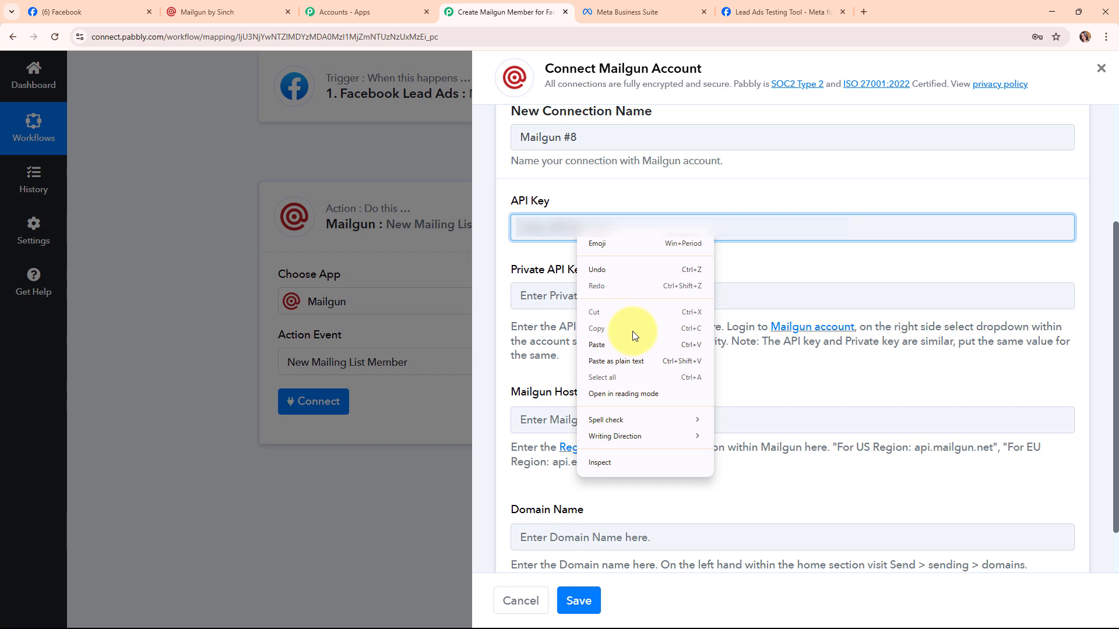
pyautogui.click(638, 350)
pyautogui.rightClick(530, 293)
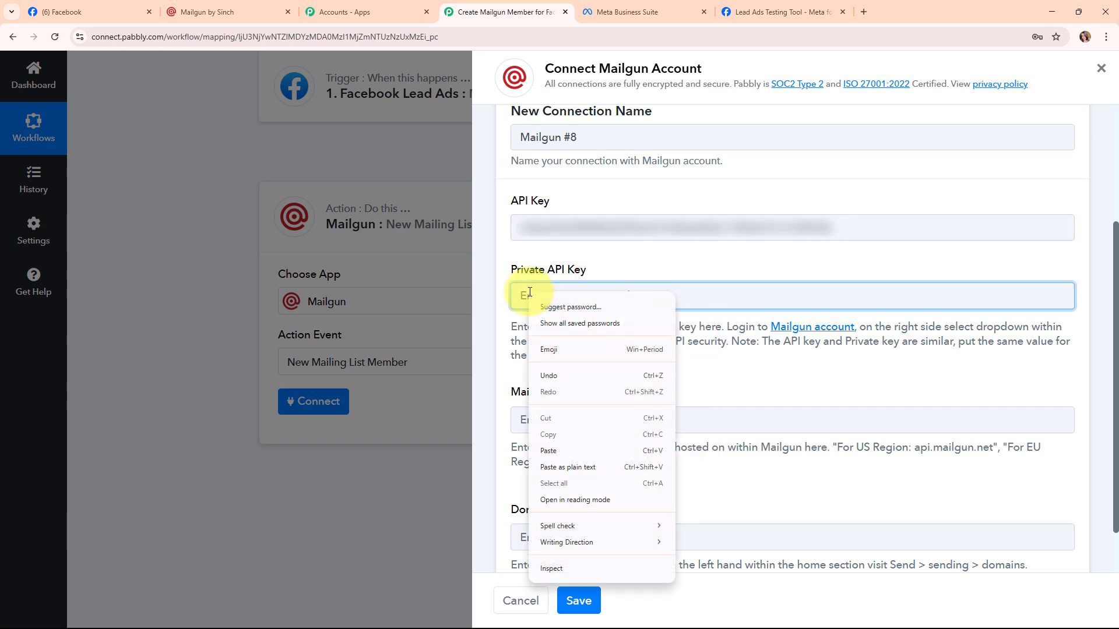
pyautogui.click(559, 451)
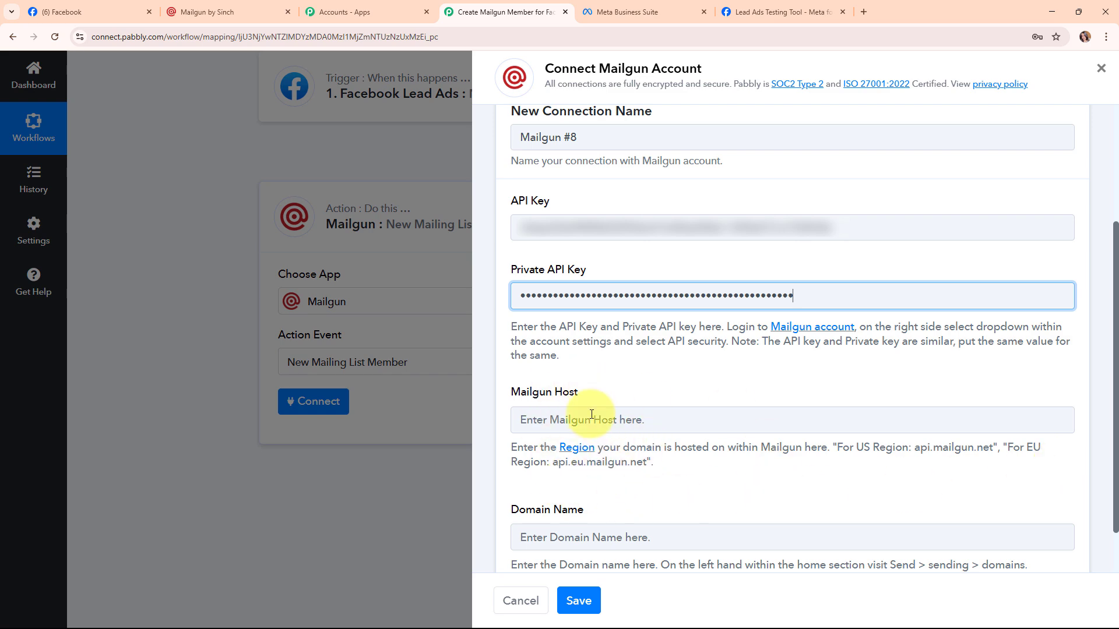
# Set the Mailgun Host to the US region's api.mailgun.net.
pyautogui.click(227, 7)
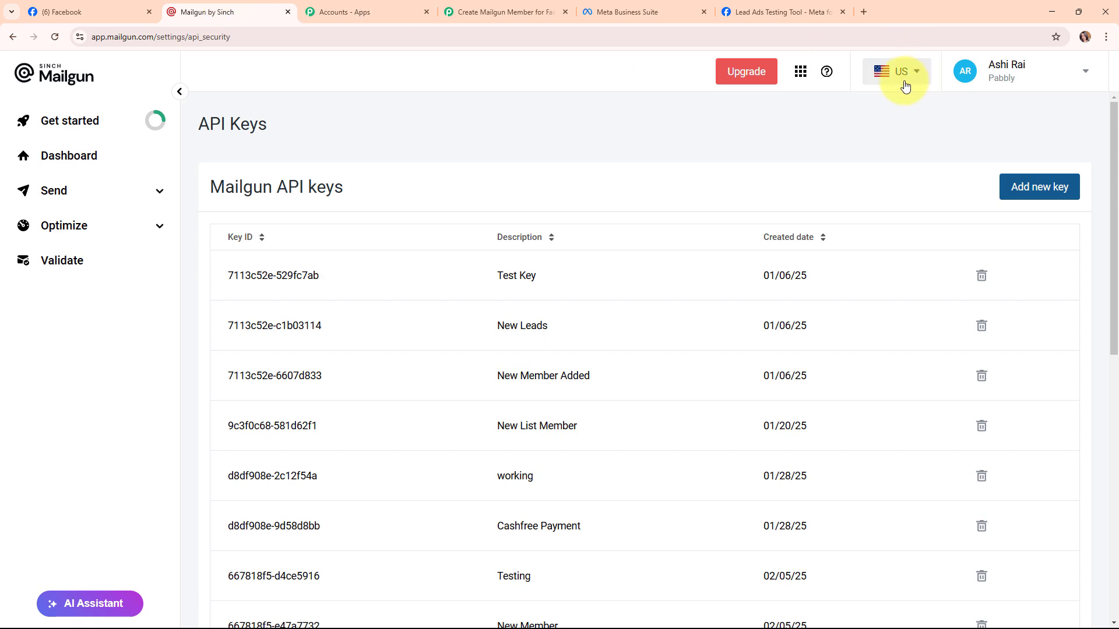
pyautogui.click(495, 11)
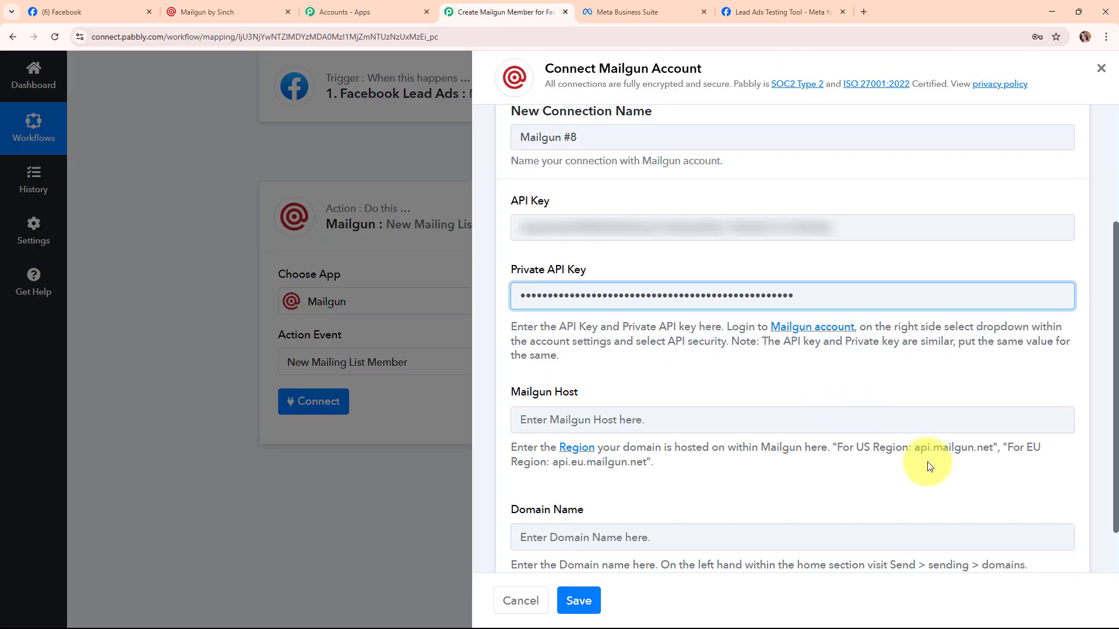
pyautogui.moveTo(917, 447); pyautogui.dragTo(991, 448)
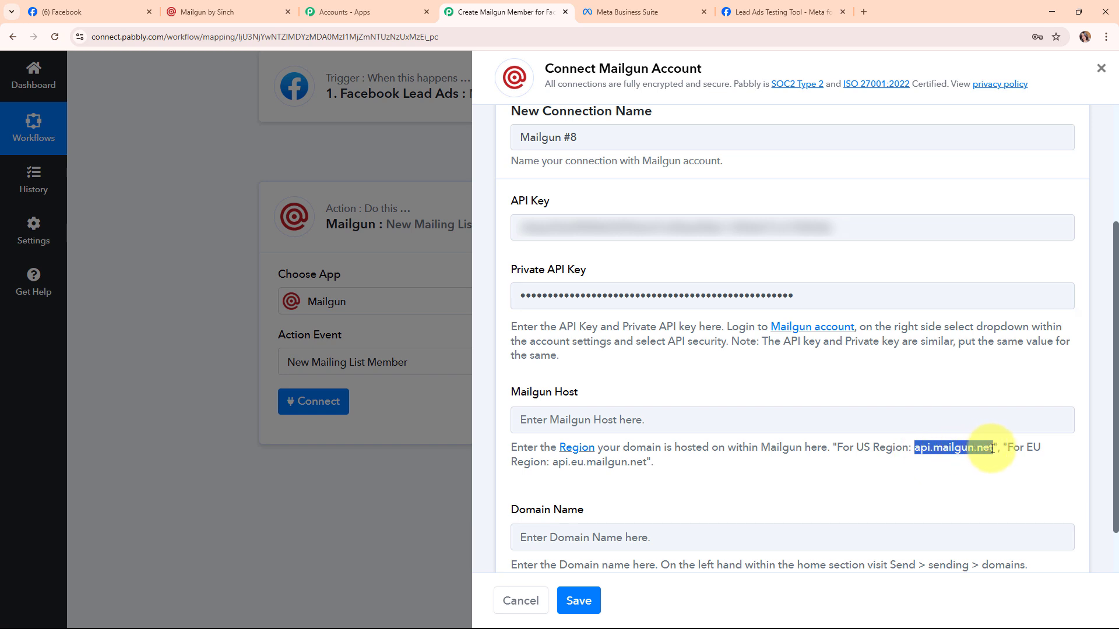
pyautogui.click(632, 420)
pyautogui.hotkey('ctrl', 'v')
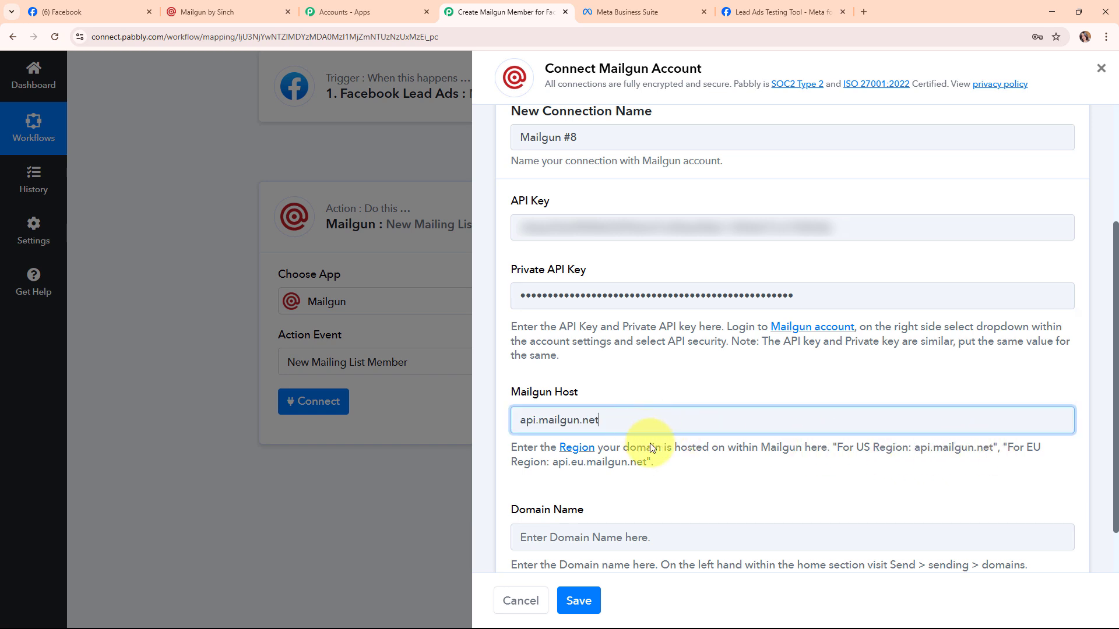
pyautogui.click(691, 502)
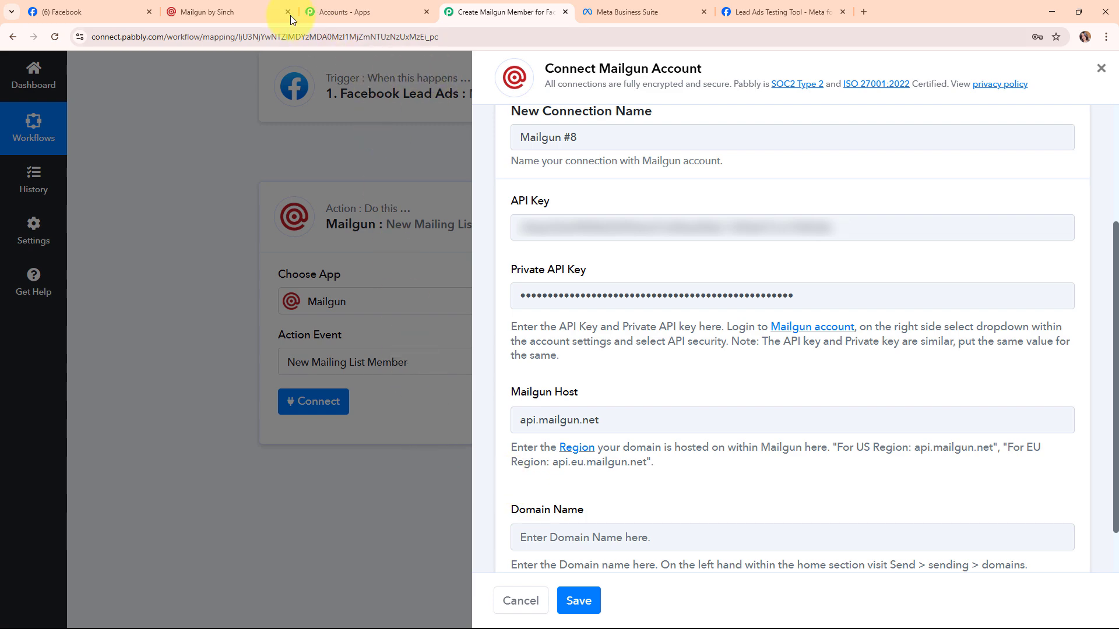
# Copy the sandbox mailgun.org domain name from Mailgun's sending Domains page.
pyautogui.click(221, 11)
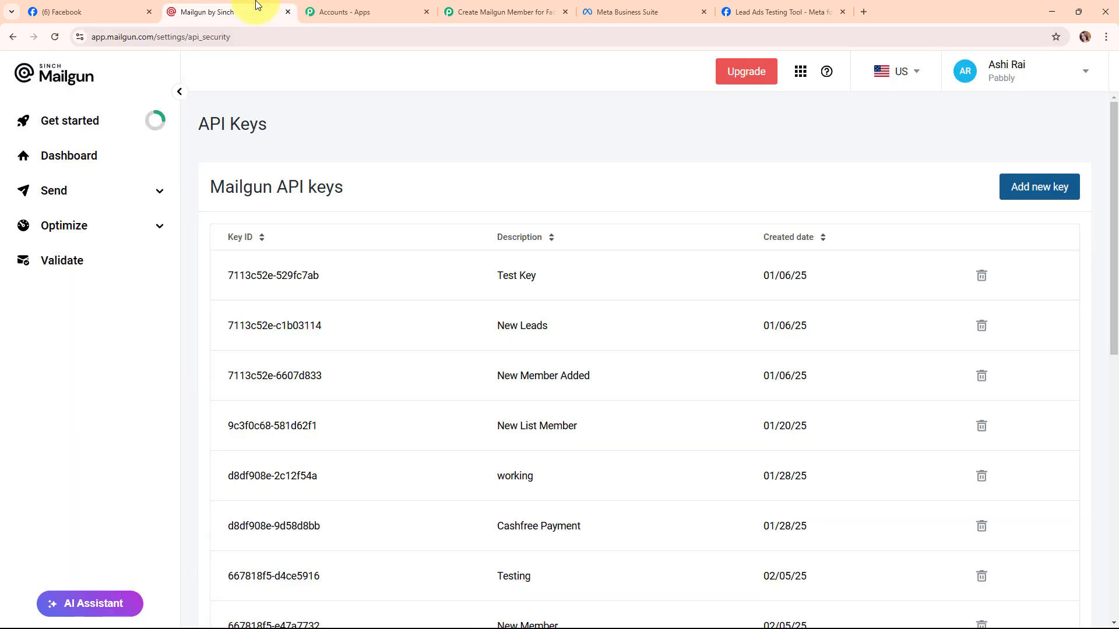
pyautogui.click(161, 192)
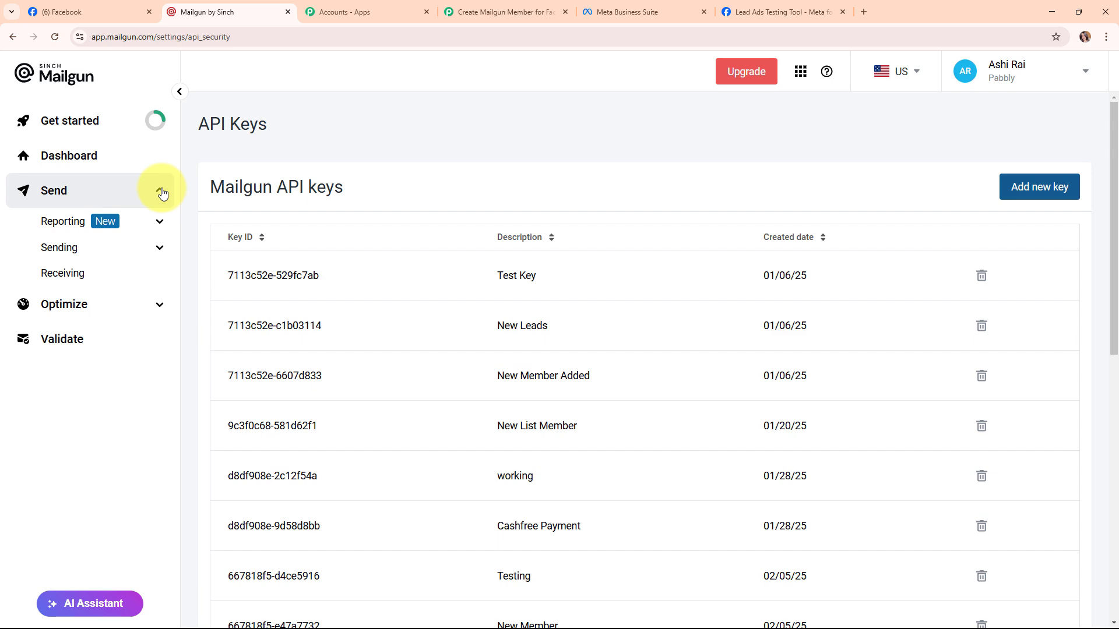
pyautogui.click(159, 245)
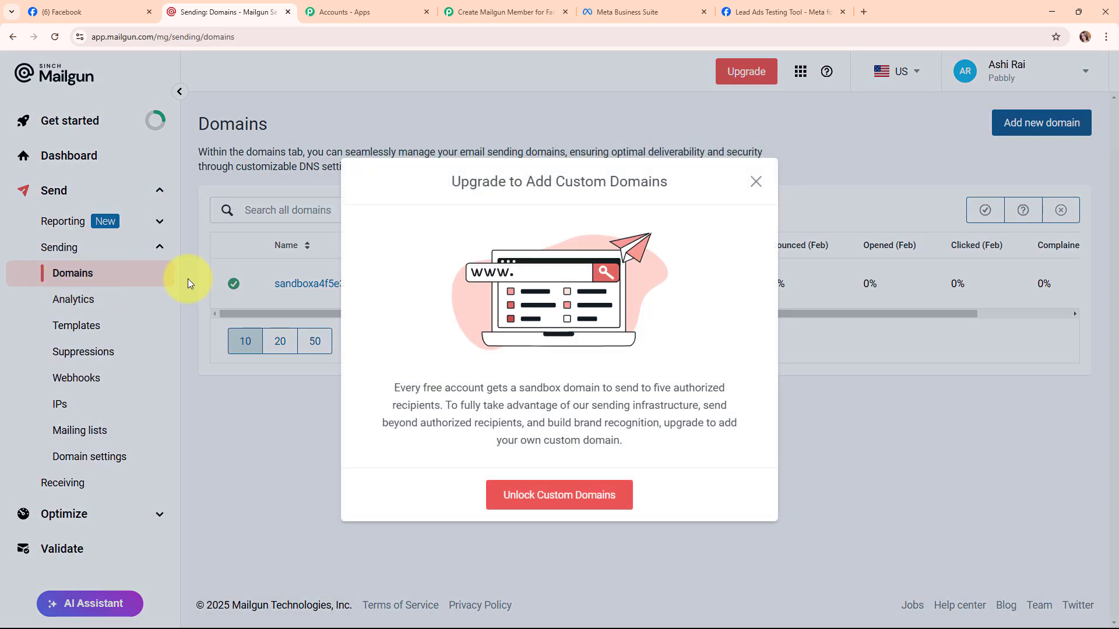
pyautogui.click(753, 181)
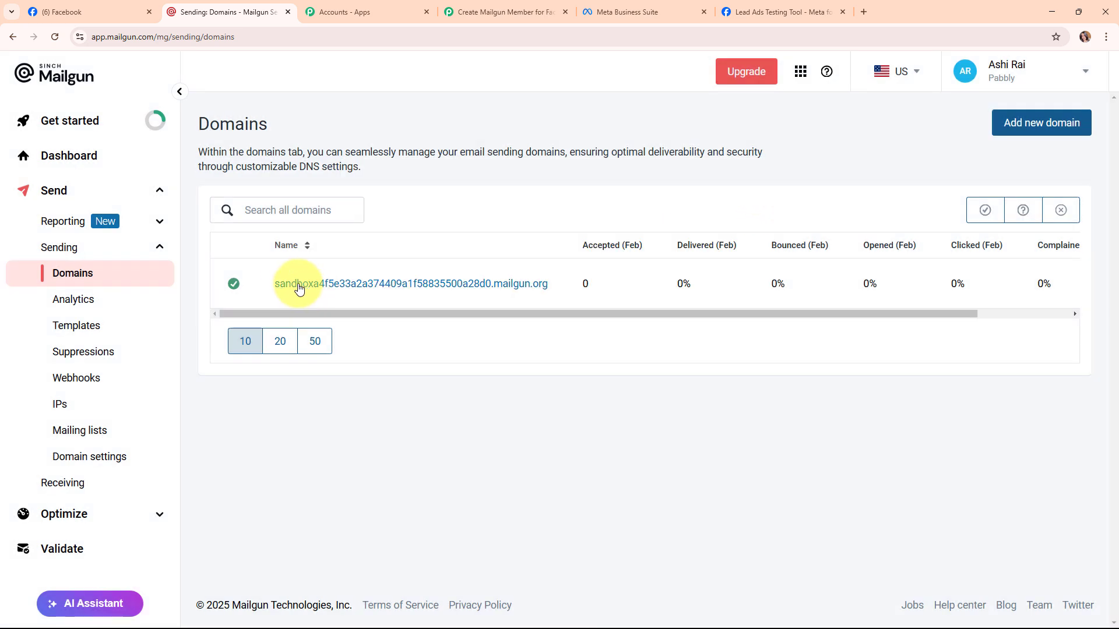
pyautogui.moveTo(272, 288); pyautogui.dragTo(552, 290)
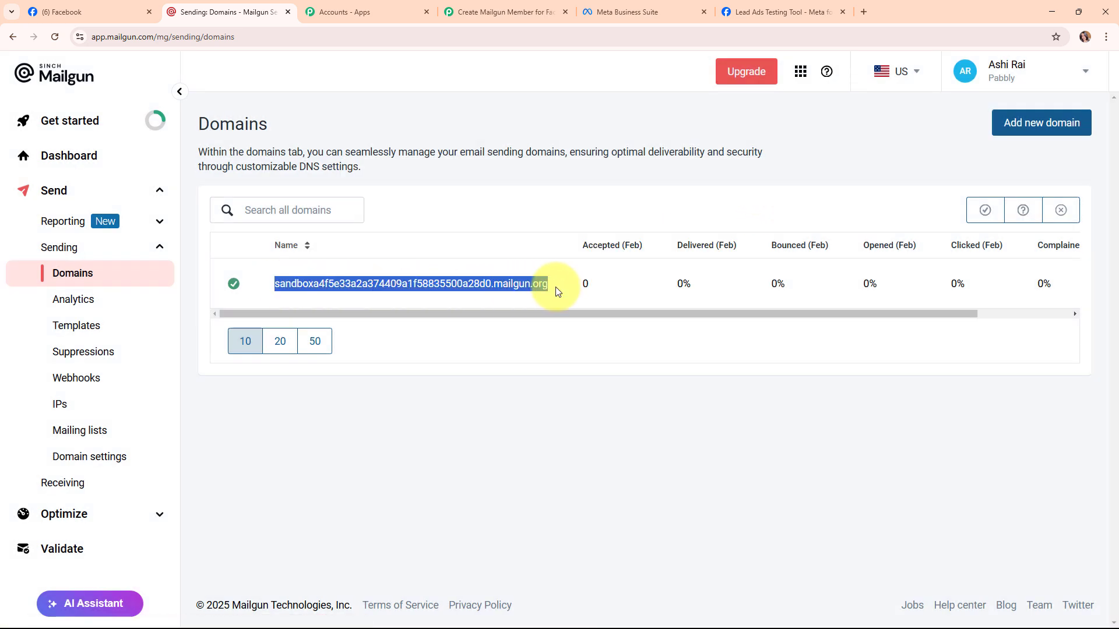
pyautogui.click(489, 10)
# Paste the sandbox domain into Domain Name and save the Mailgun connection.
pyautogui.click(646, 537)
pyautogui.hotkey('ctrl', 'v')
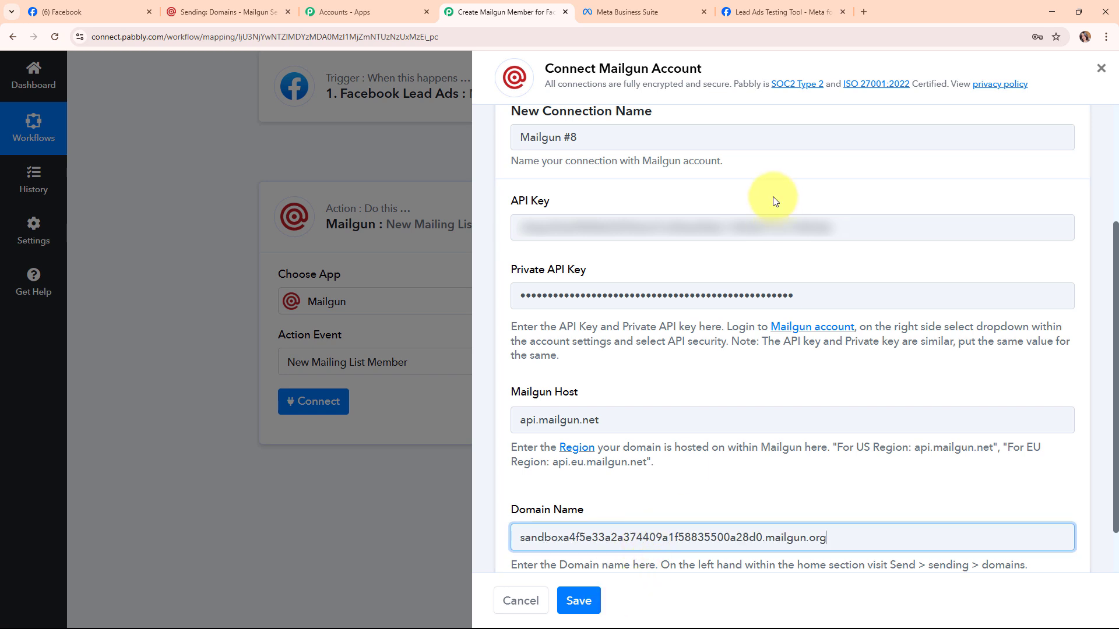
pyautogui.click(586, 601)
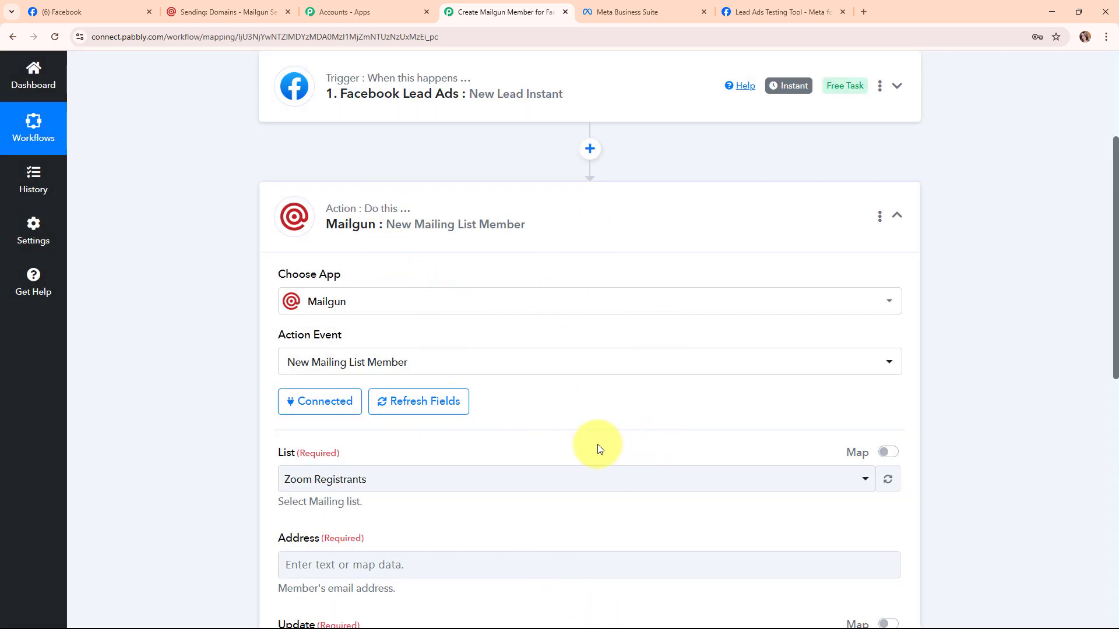
# Set the Mailgun action's mailing List to New Leads instead of Zoom Registrants.
pyautogui.scroll(-4, 597, 444)
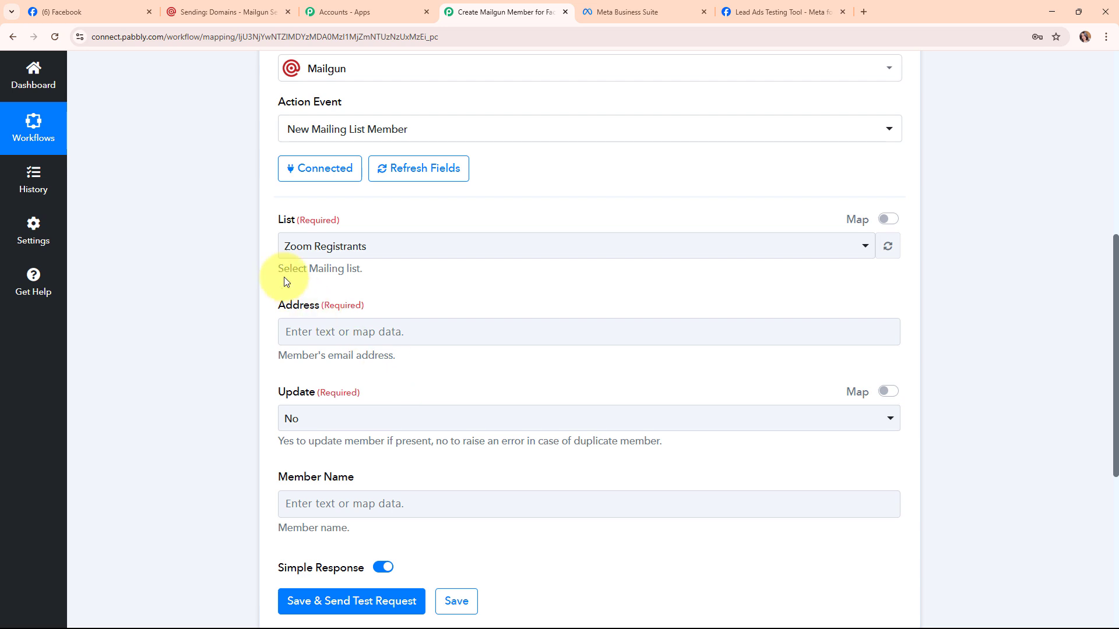
pyautogui.moveTo(278, 222); pyautogui.dragTo(347, 227)
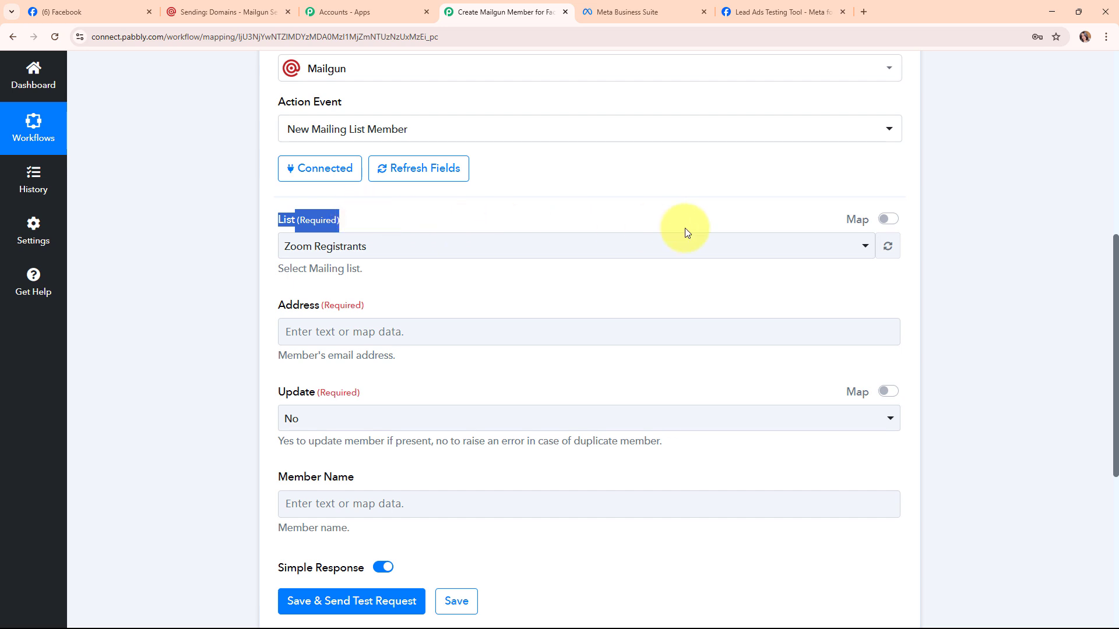
pyautogui.click(702, 247)
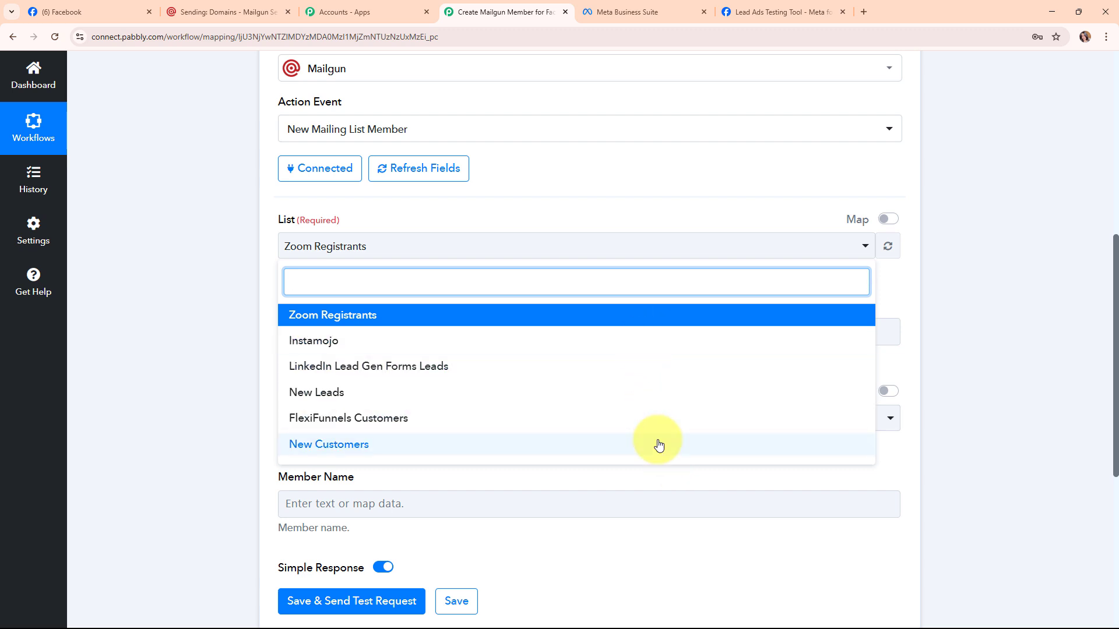
pyautogui.click(313, 394)
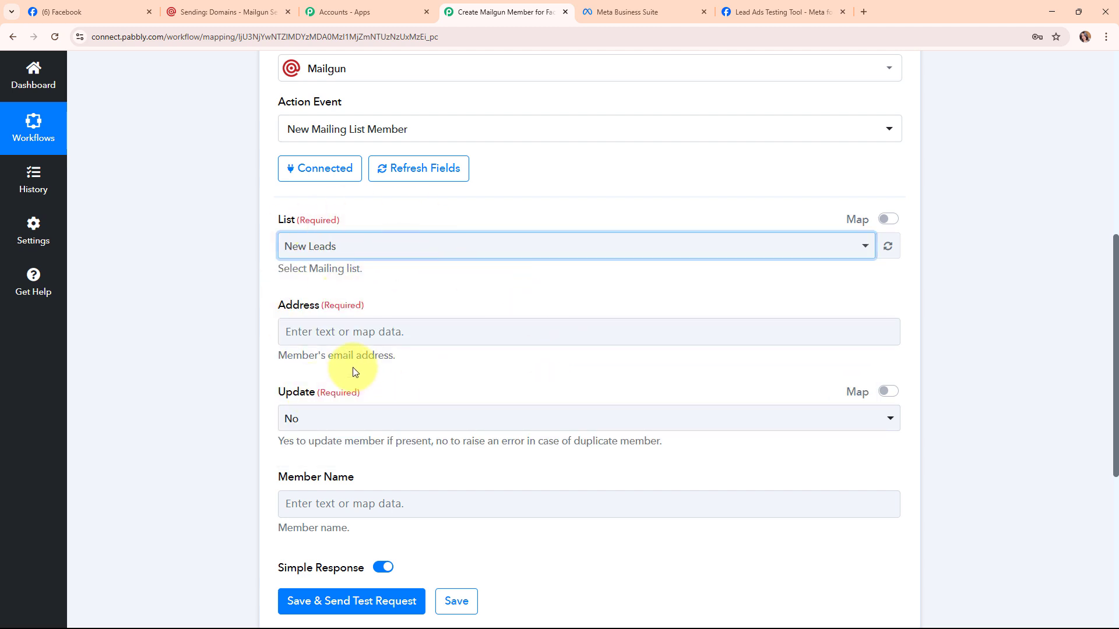
pyautogui.click(313, 338)
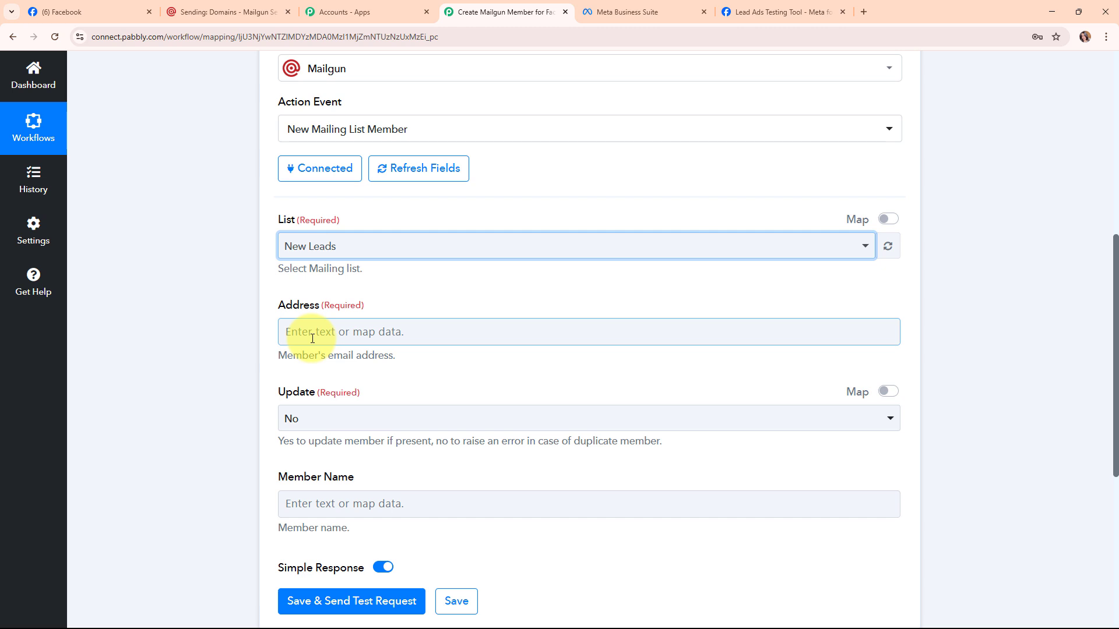
# Map the Facebook lead's email into Address and keep the Update option at No.
pyautogui.click(312, 338)
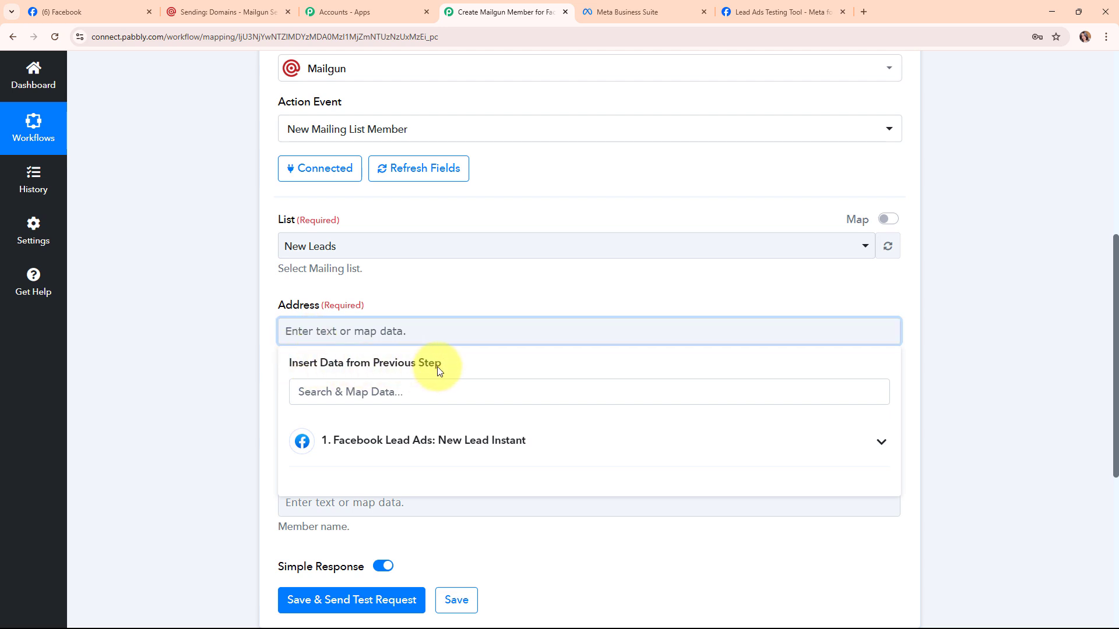
pyautogui.click(617, 442)
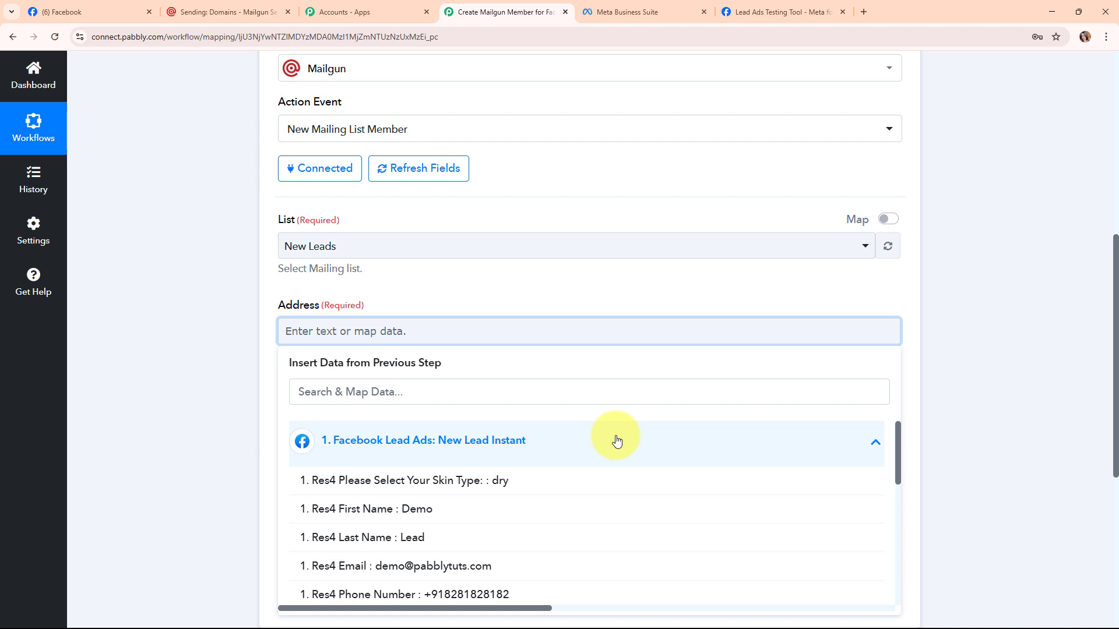
pyautogui.click(407, 572)
pyautogui.click(195, 370)
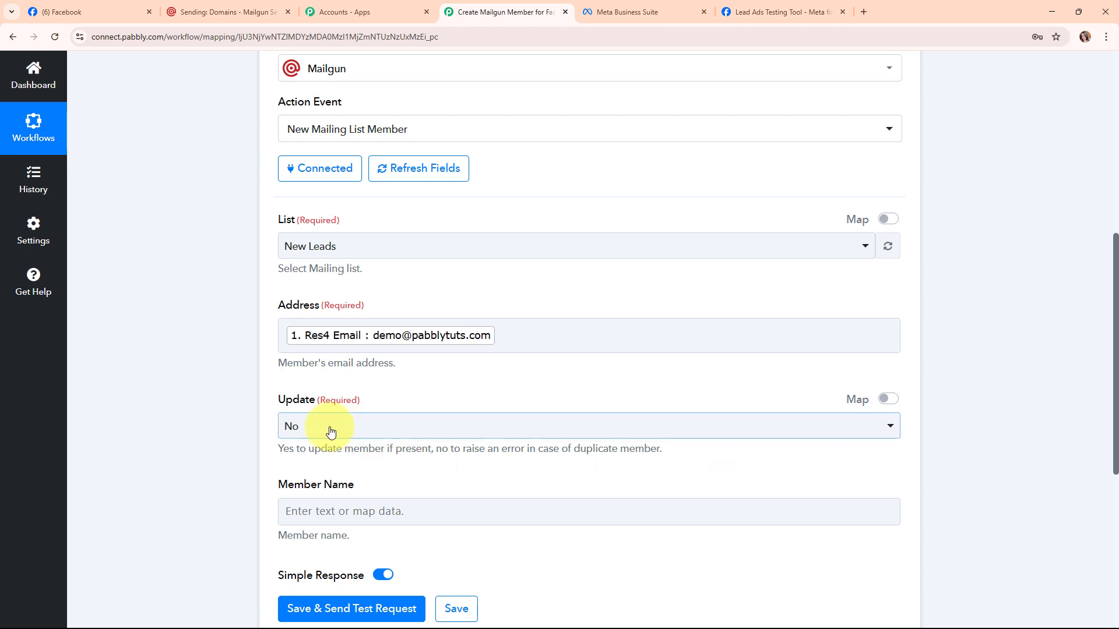
pyautogui.click(293, 426)
pyautogui.click(300, 495)
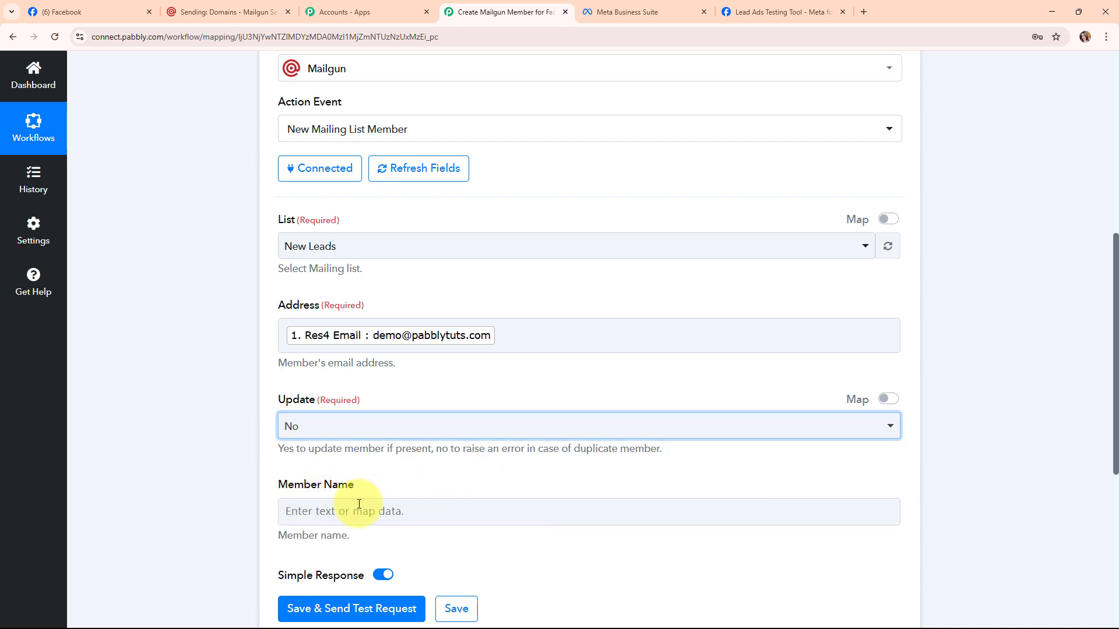
# Map the lead's First Name and Last Name into Member Name.
pyautogui.click(305, 515)
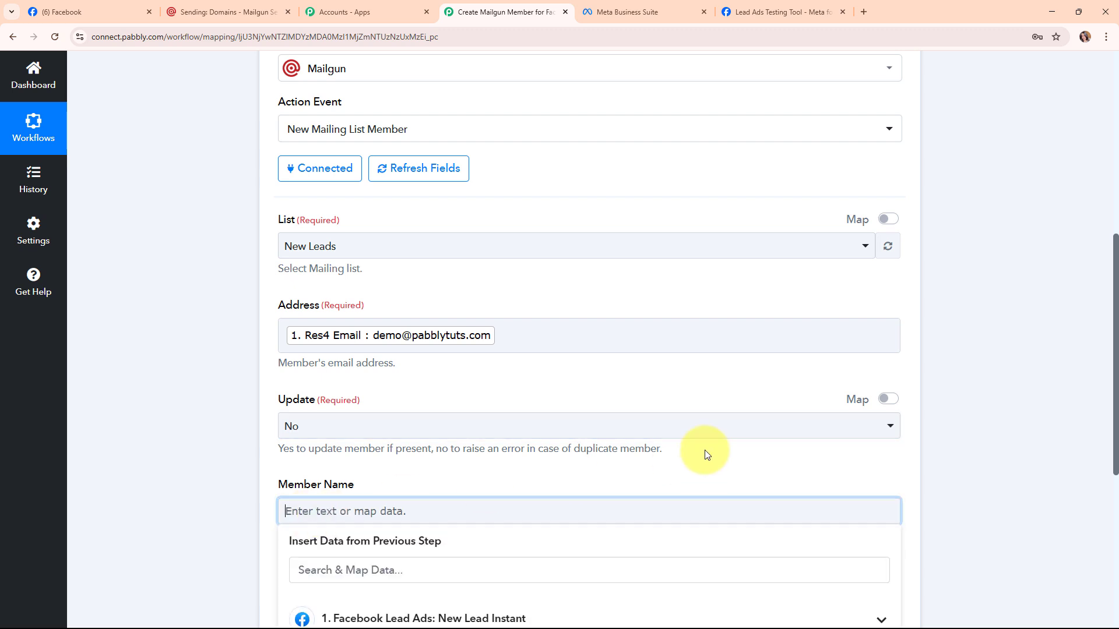
pyautogui.scroll(-4, 641, 443)
pyautogui.click(482, 411)
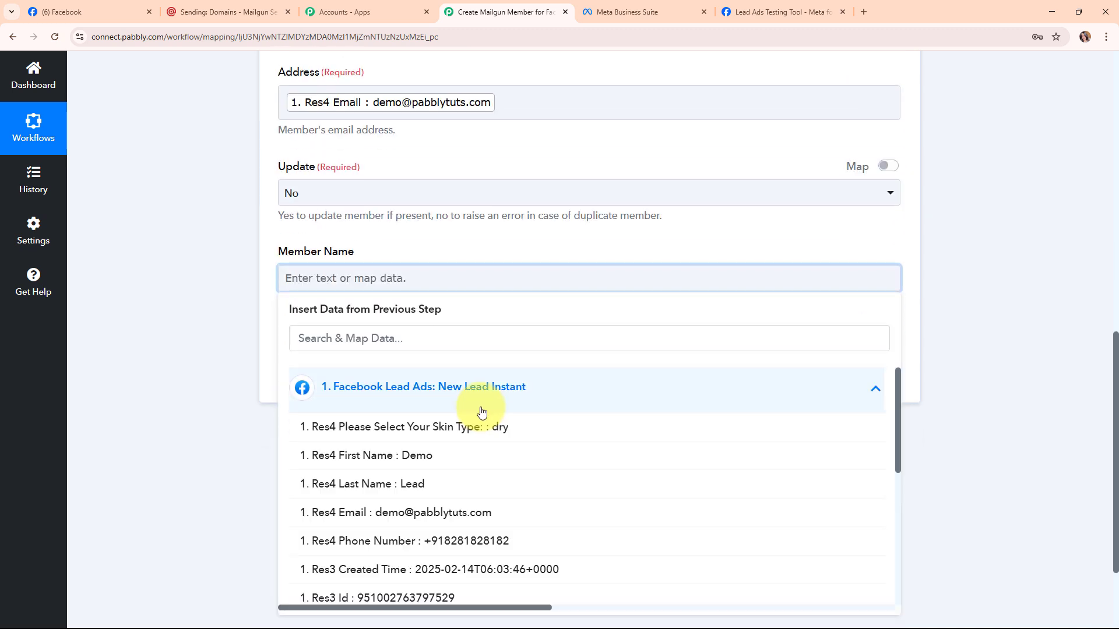
pyautogui.click(475, 463)
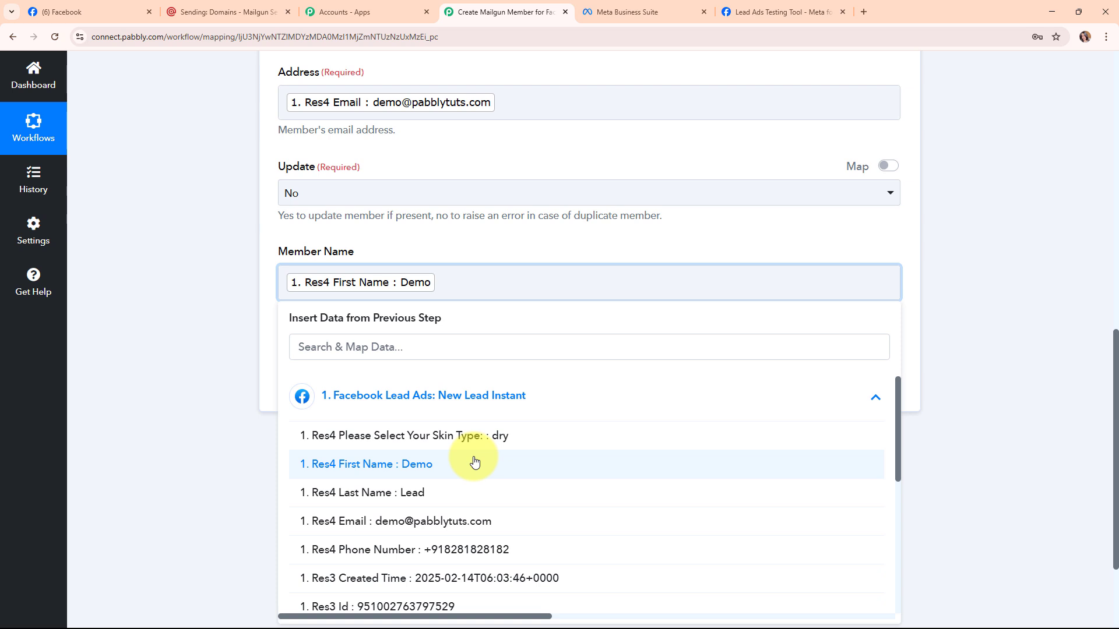
pyautogui.click(466, 494)
pyautogui.click(212, 243)
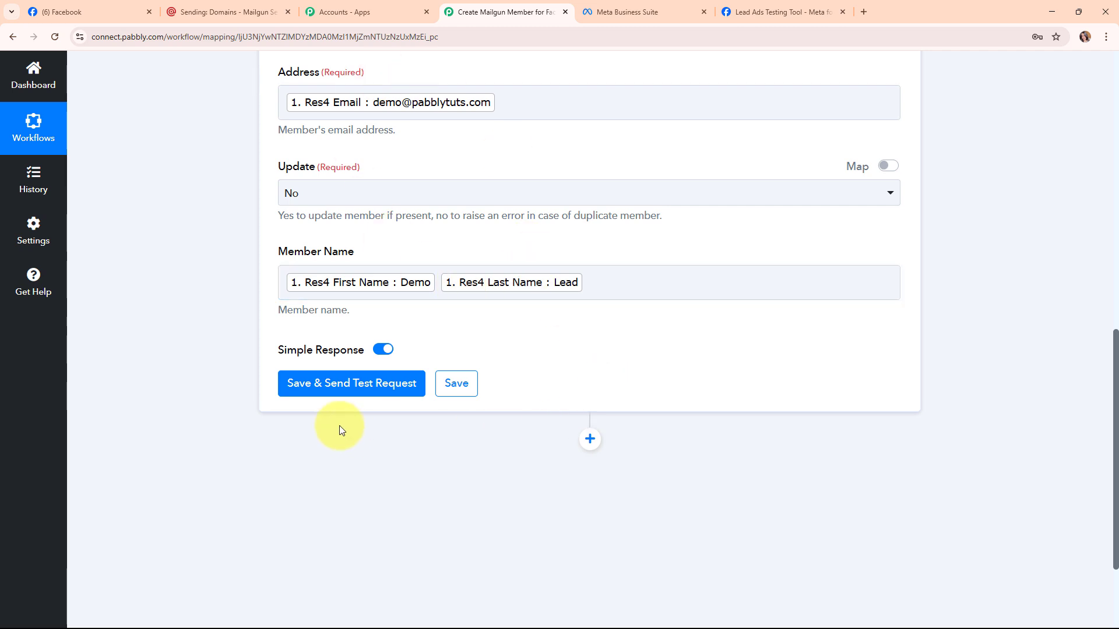
# Save the Mailgun action and send a test request to create the member.
pyautogui.click(322, 392)
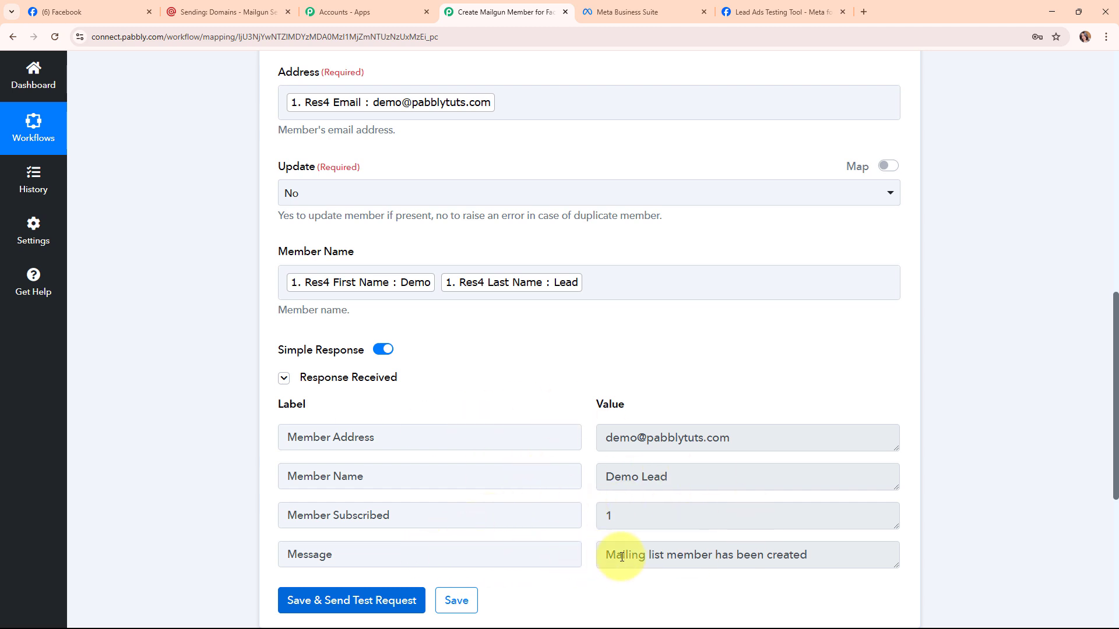
pyautogui.scroll(10, 981, 493)
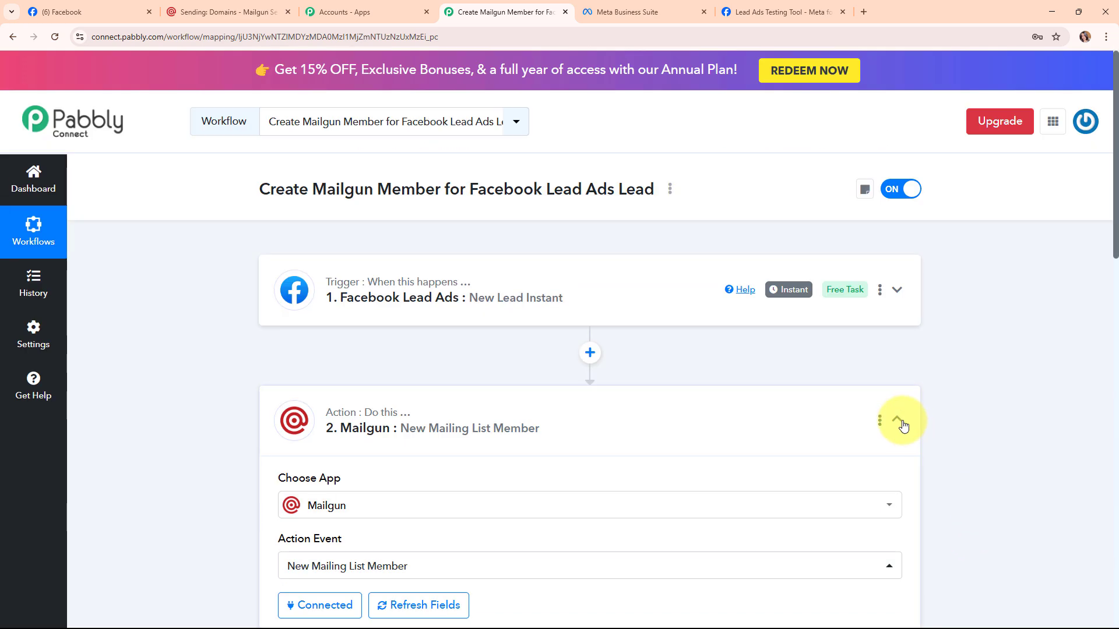
pyautogui.click(900, 421)
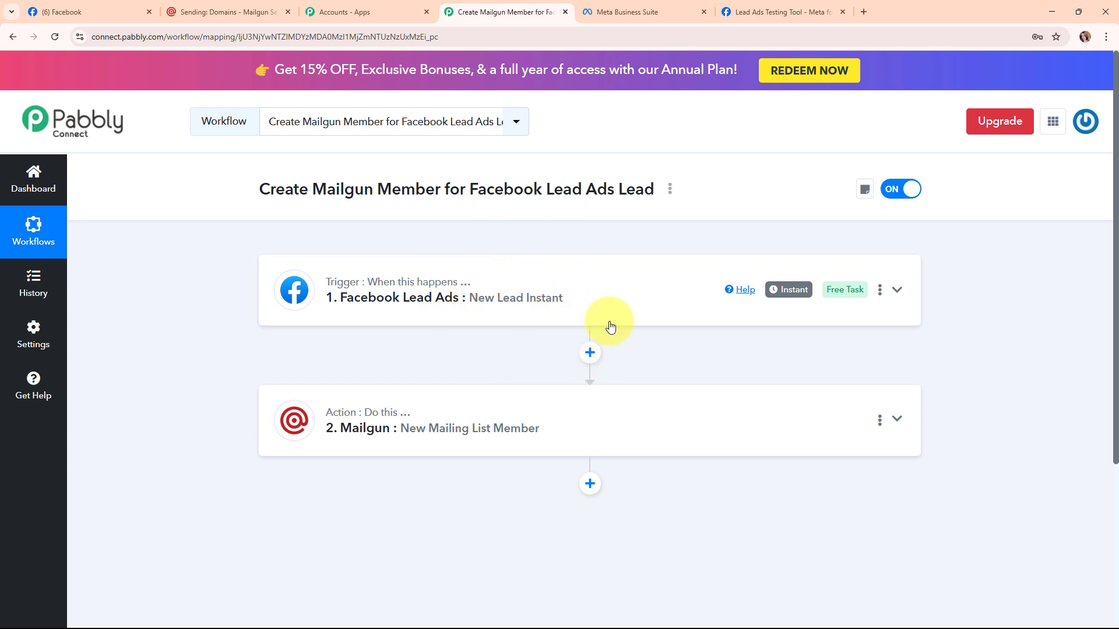
pyautogui.click(196, 7)
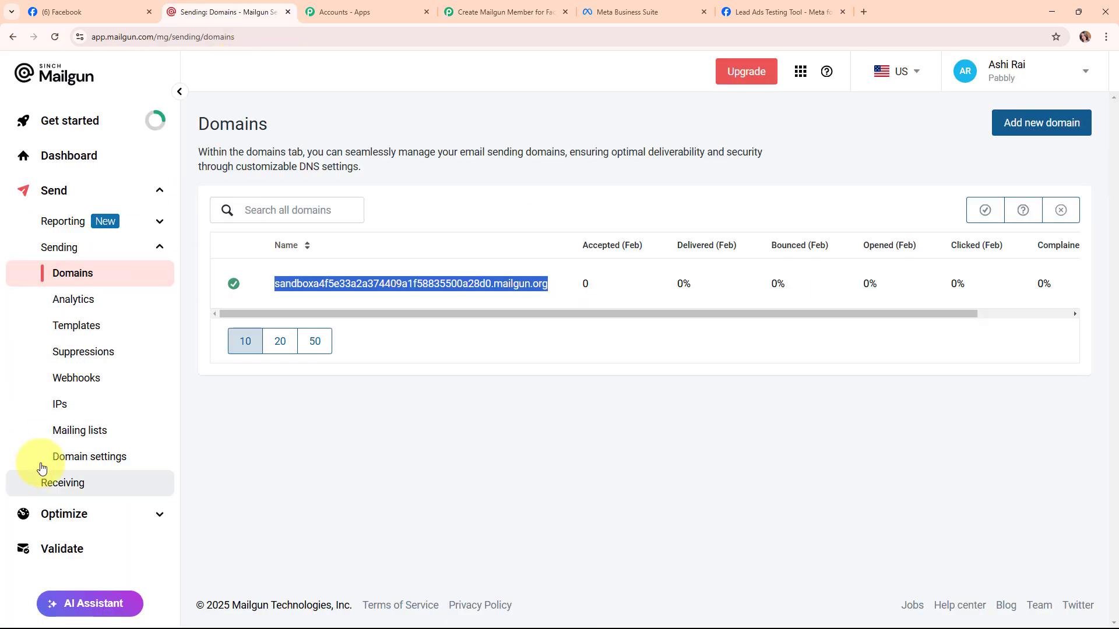
# Open the new_leads mailing list in Mailgun and reload to confirm 4 recipients, including Demo Lead.
pyautogui.click(61, 432)
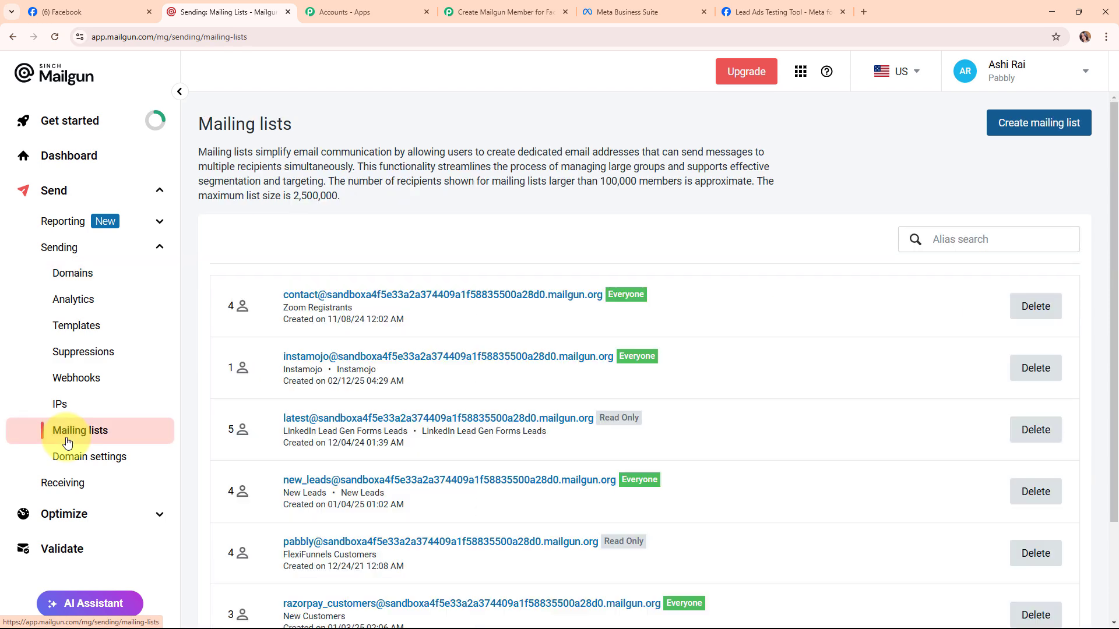
pyautogui.click(412, 481)
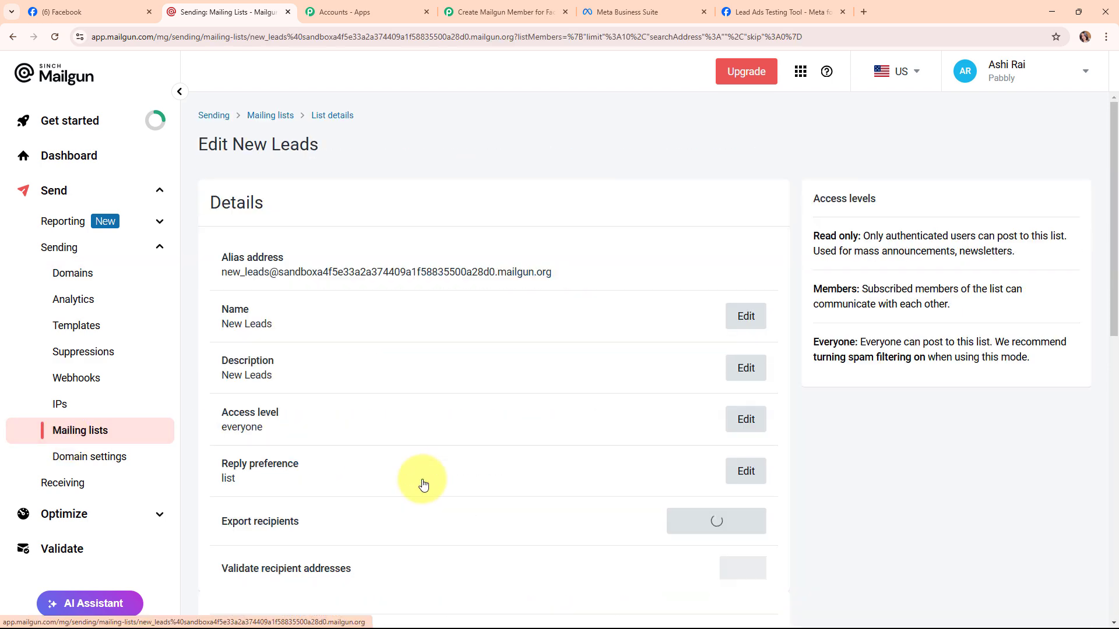
pyautogui.scroll(-5, 424, 485)
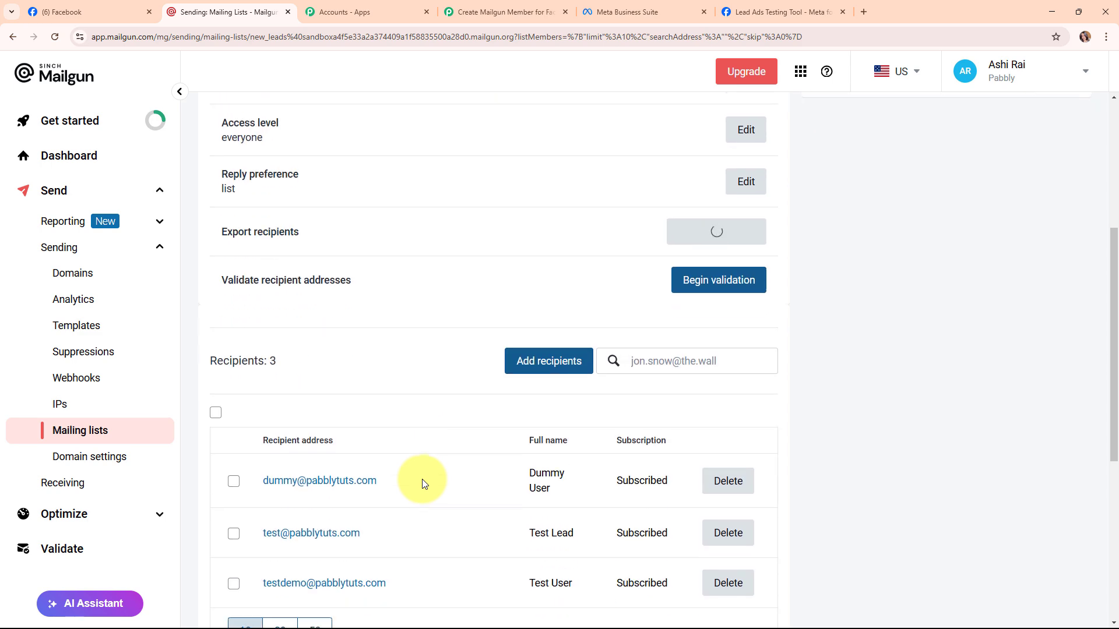
pyautogui.click(56, 37)
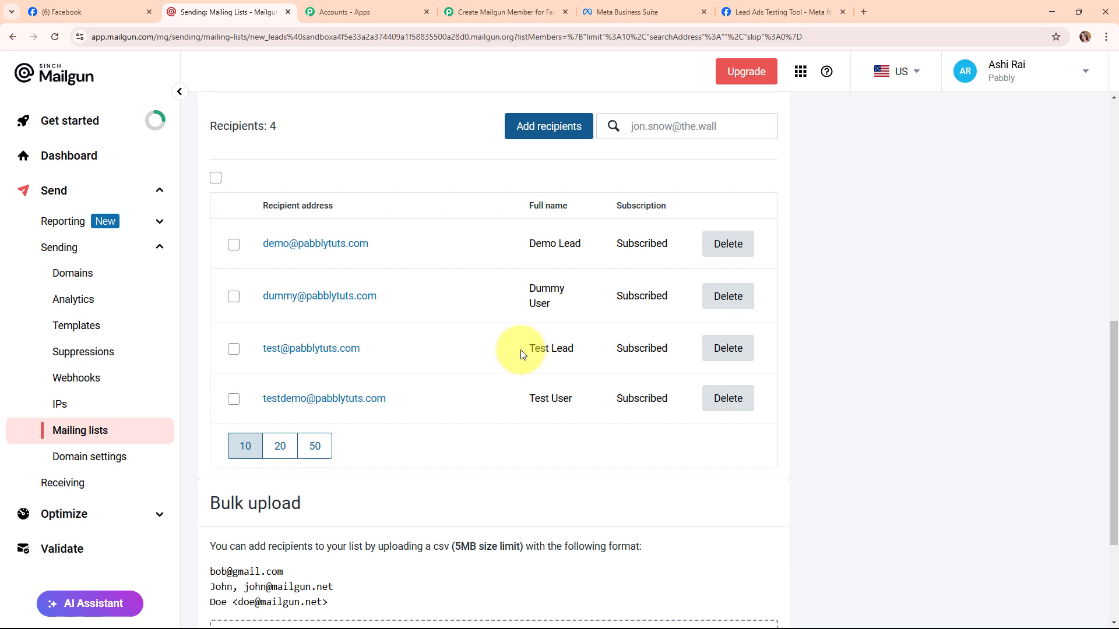
pyautogui.moveTo(263, 245); pyautogui.dragTo(607, 244)
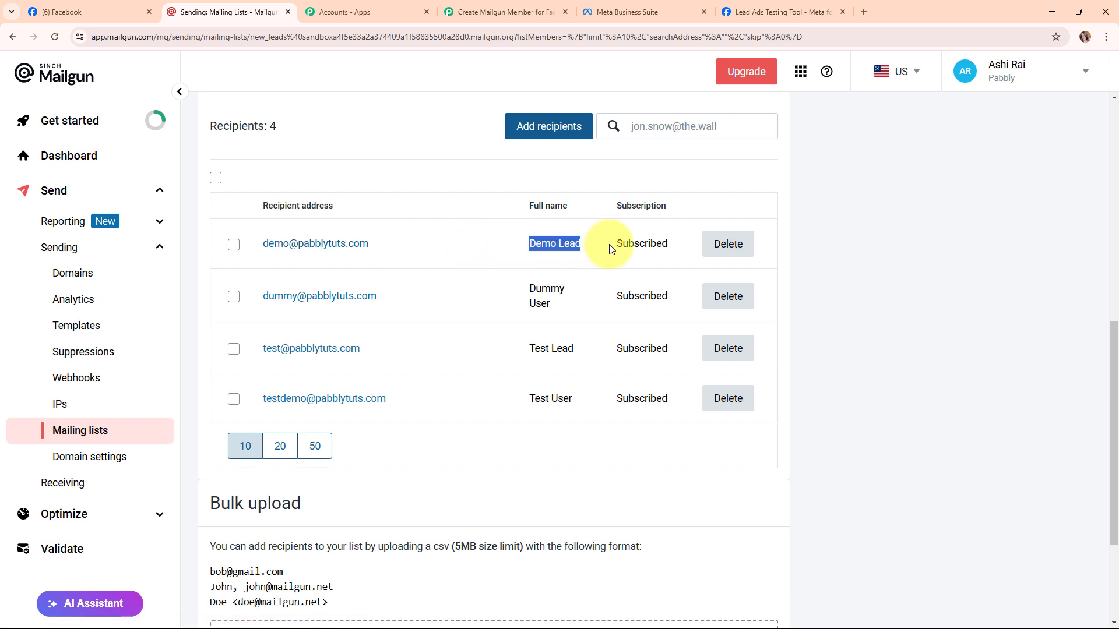
pyautogui.click(421, 267)
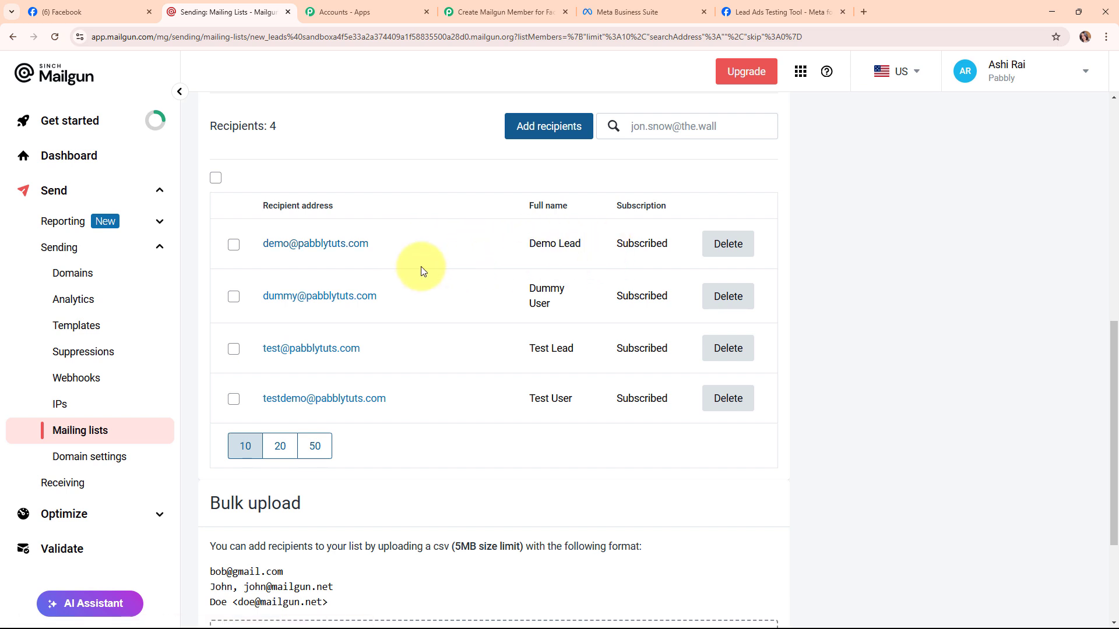
pyautogui.click(516, 7)
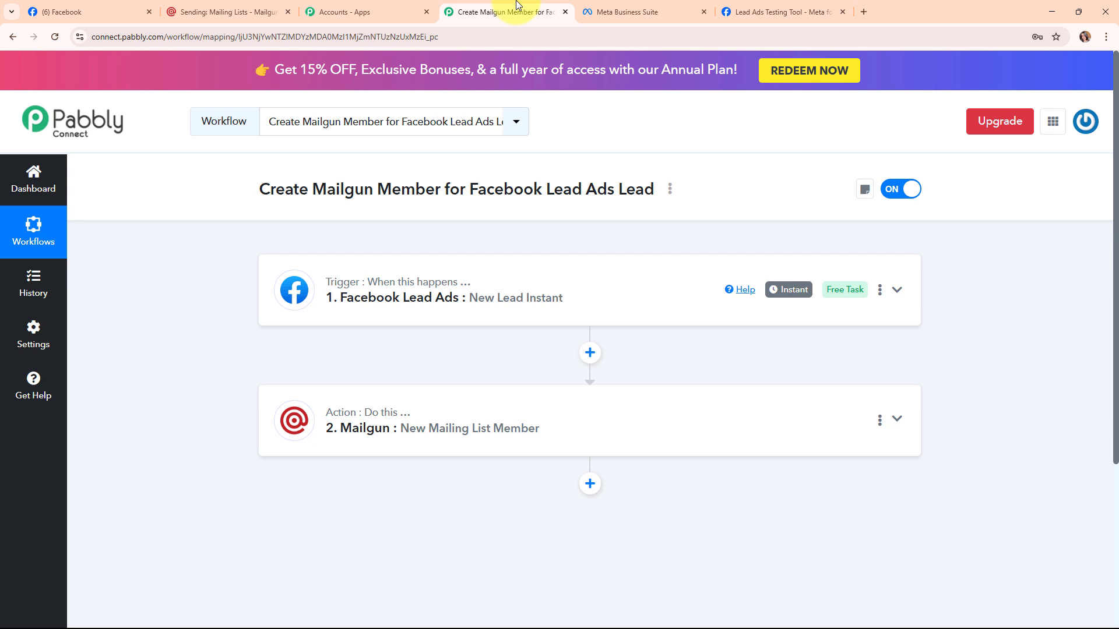
pyautogui.moveTo(337, 288)
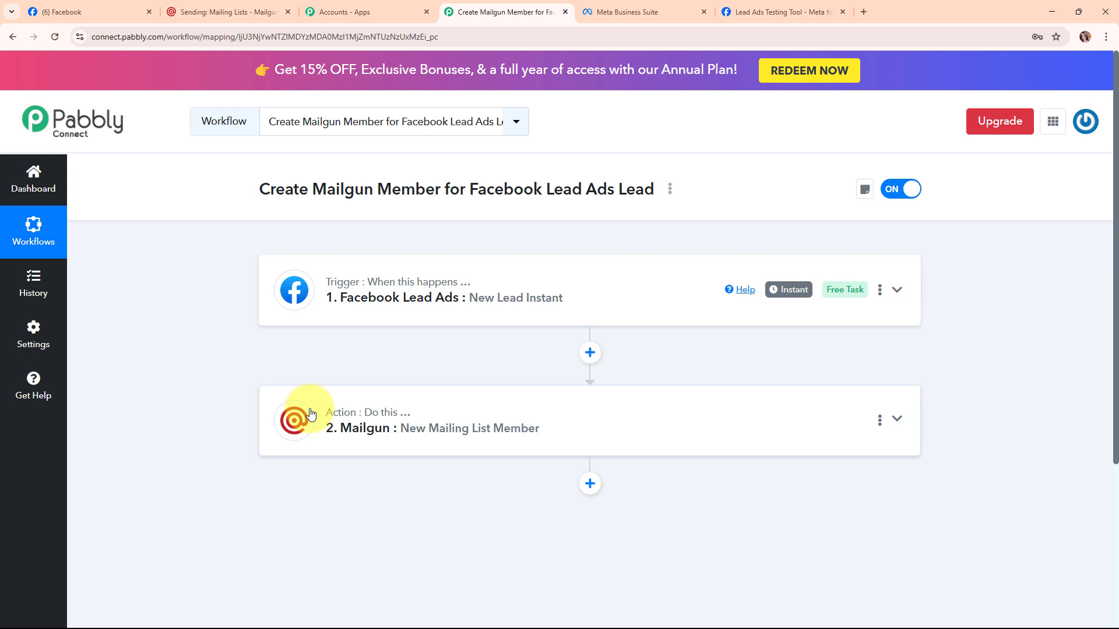
pyautogui.moveTo(230, 200); pyautogui.dragTo(654, 187)
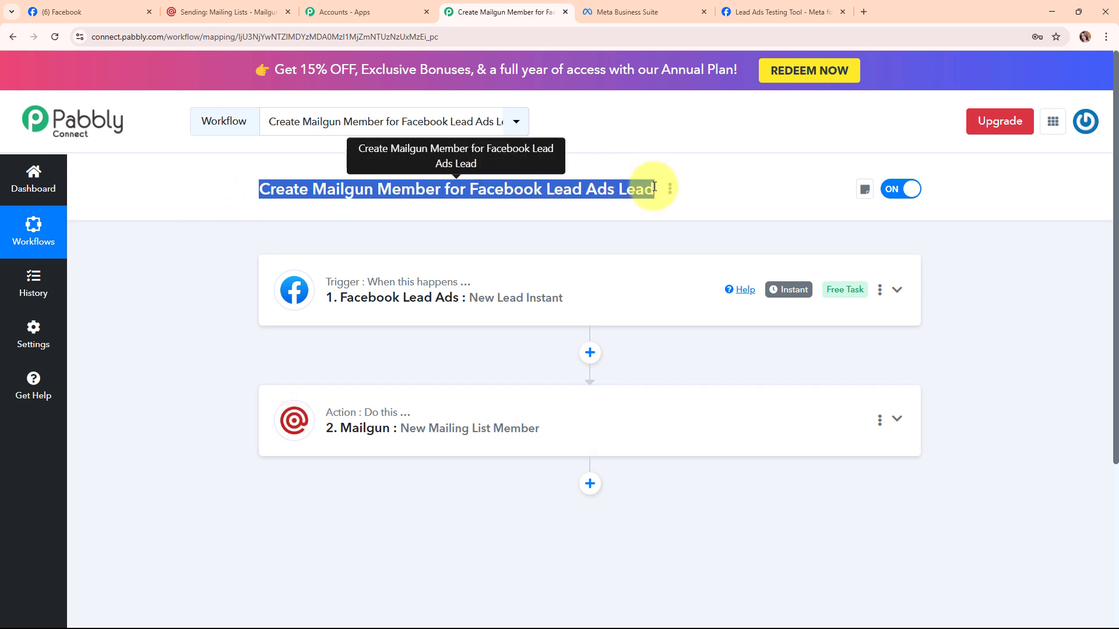
pyautogui.click(653, 228)
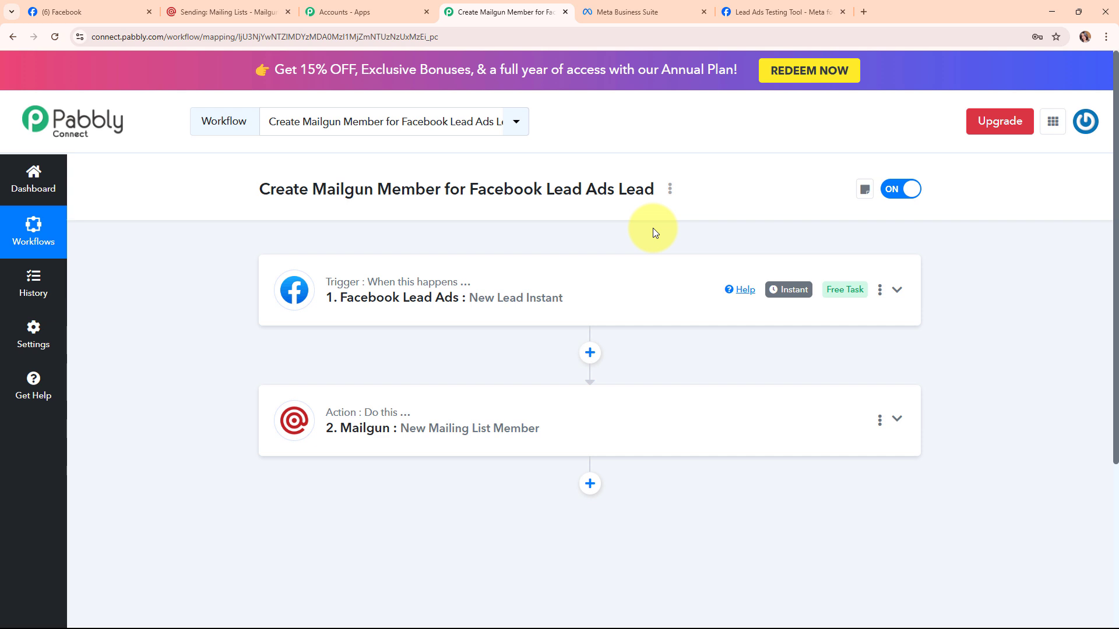